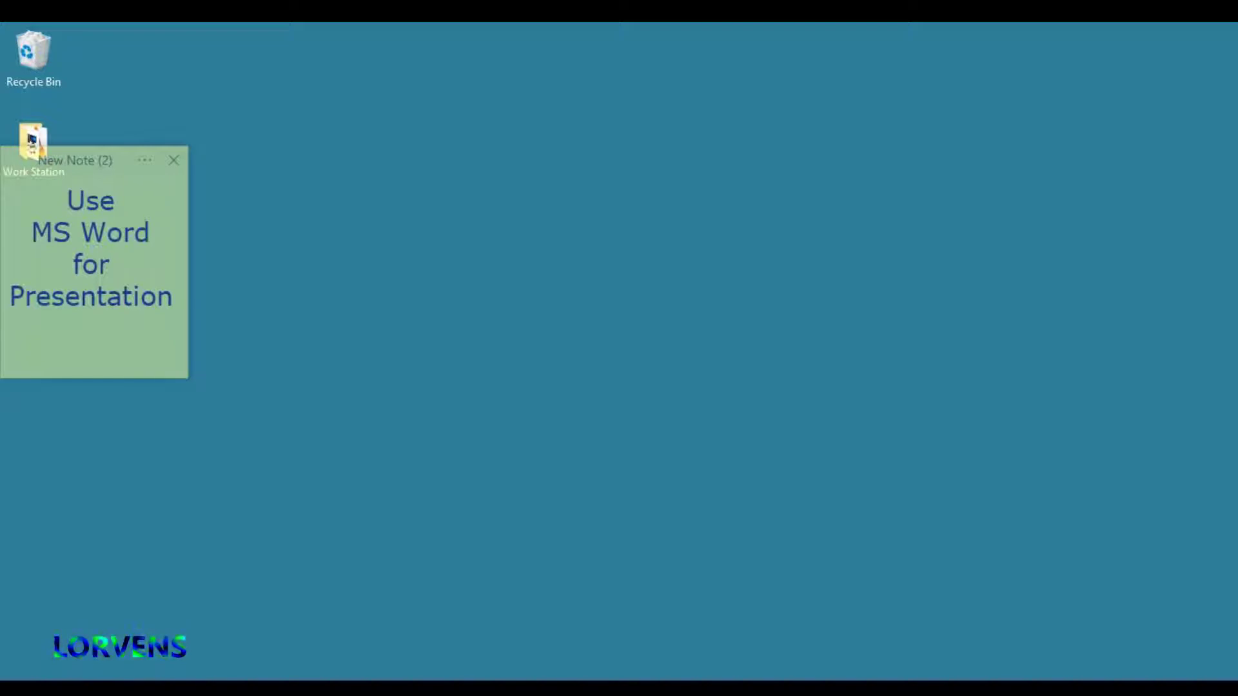
- Restore the Chrome browser window, which shows a blank new tab, from the taskbar
click(558, 619)
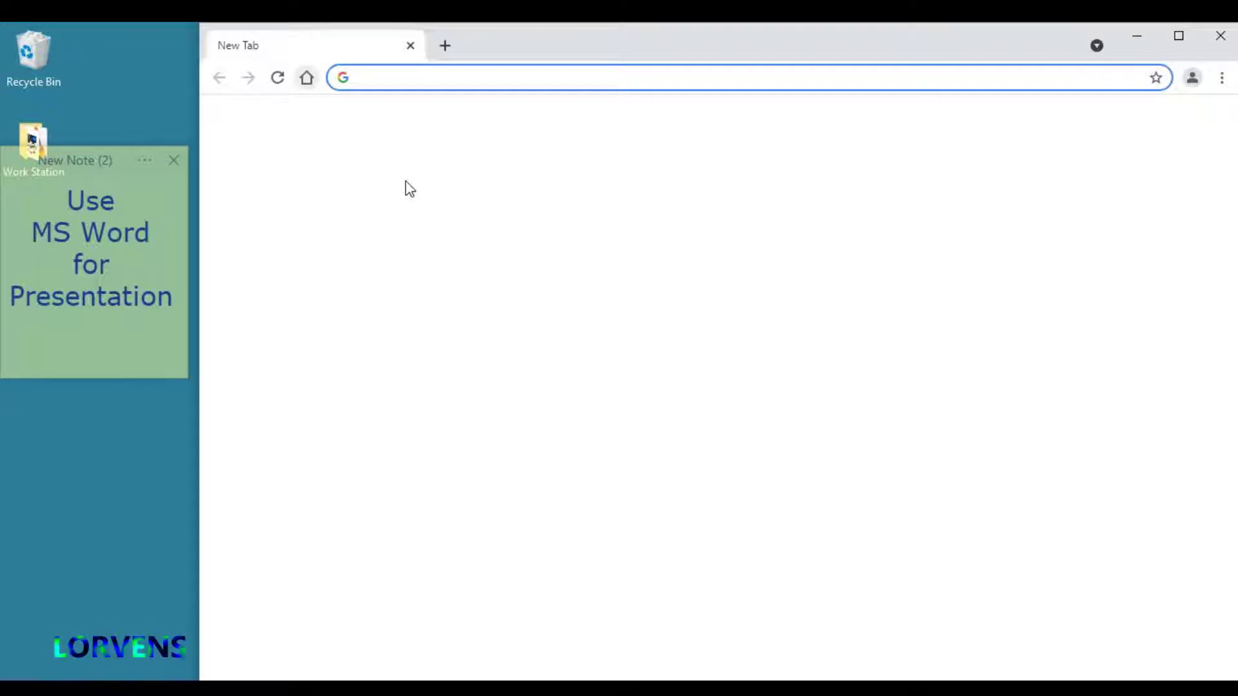
- Go to google.com and search for 'computer wiki'
text(google.com)
key(Return)
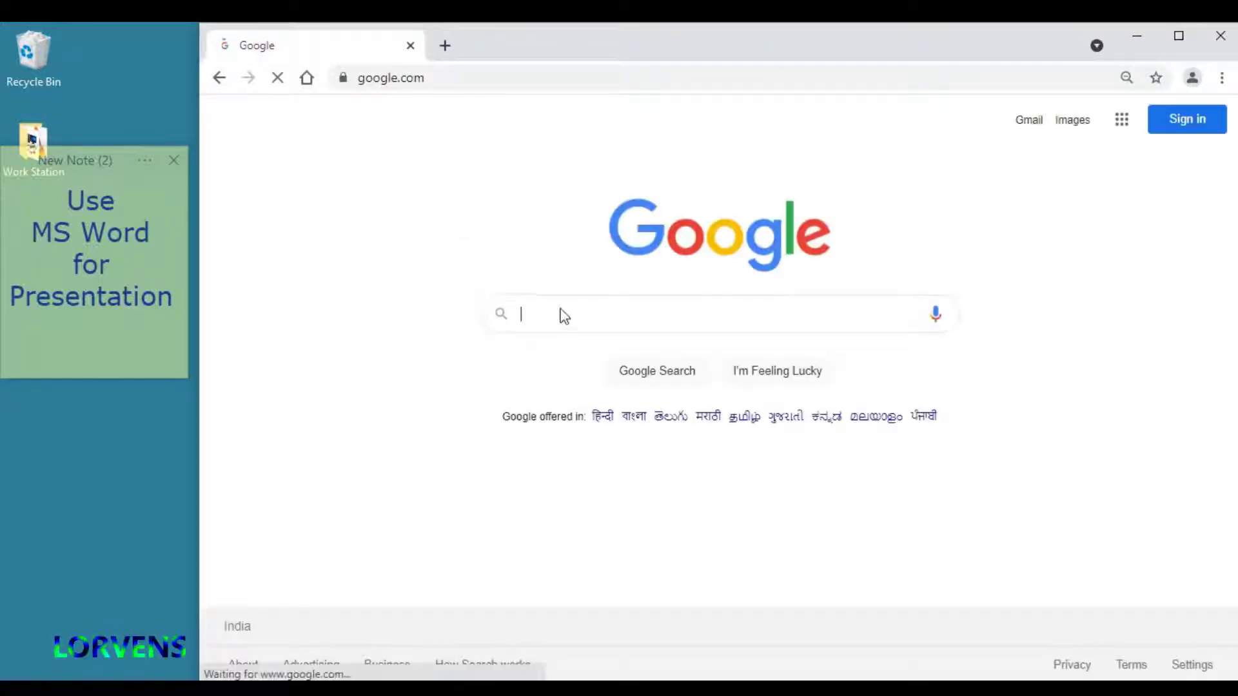
click(526, 301)
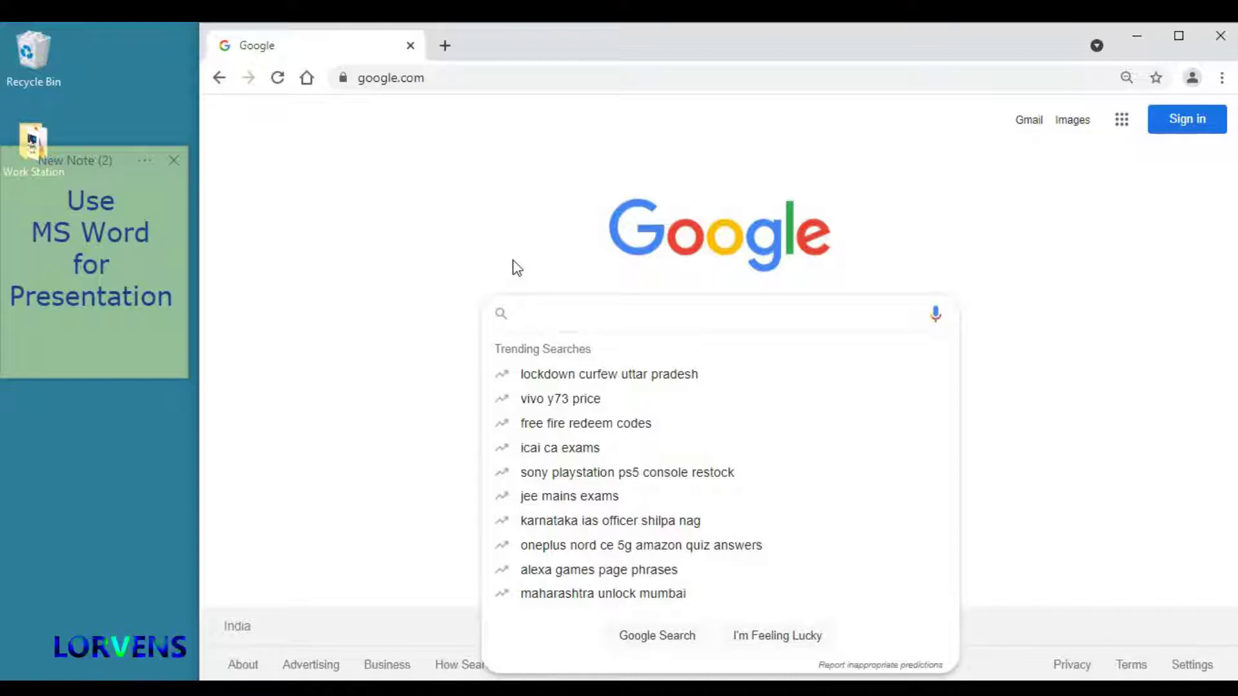
text(com)
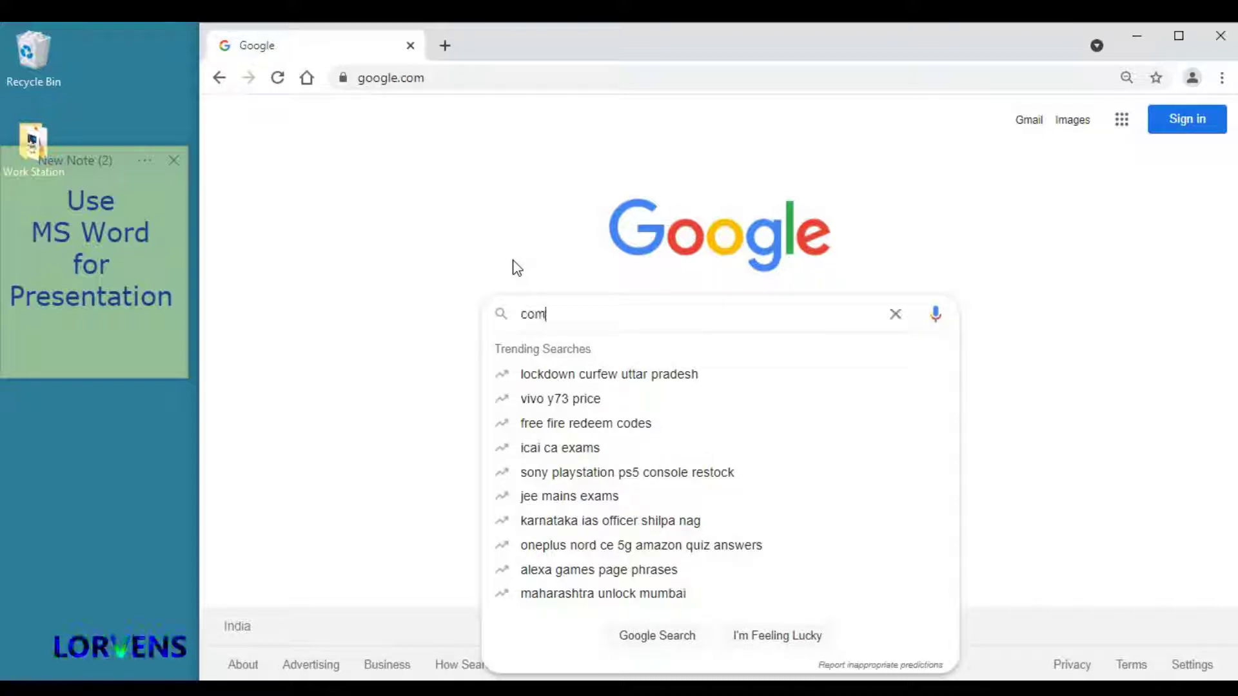
text(puter )
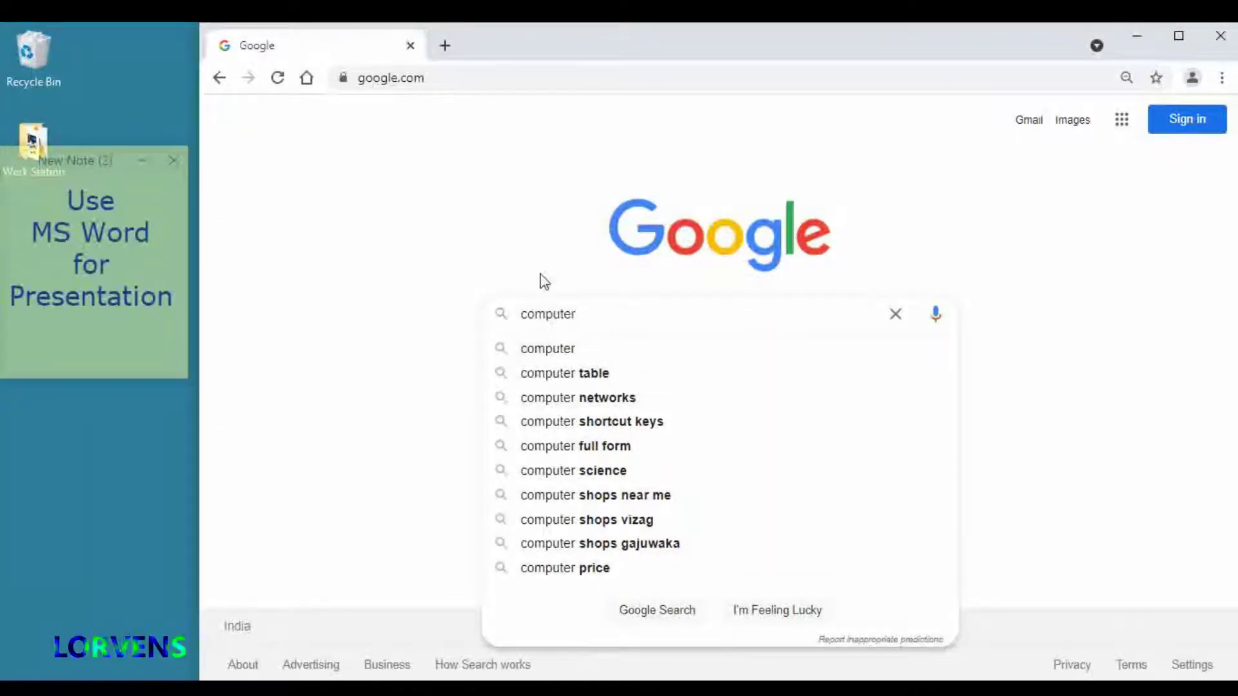
text(wiki)
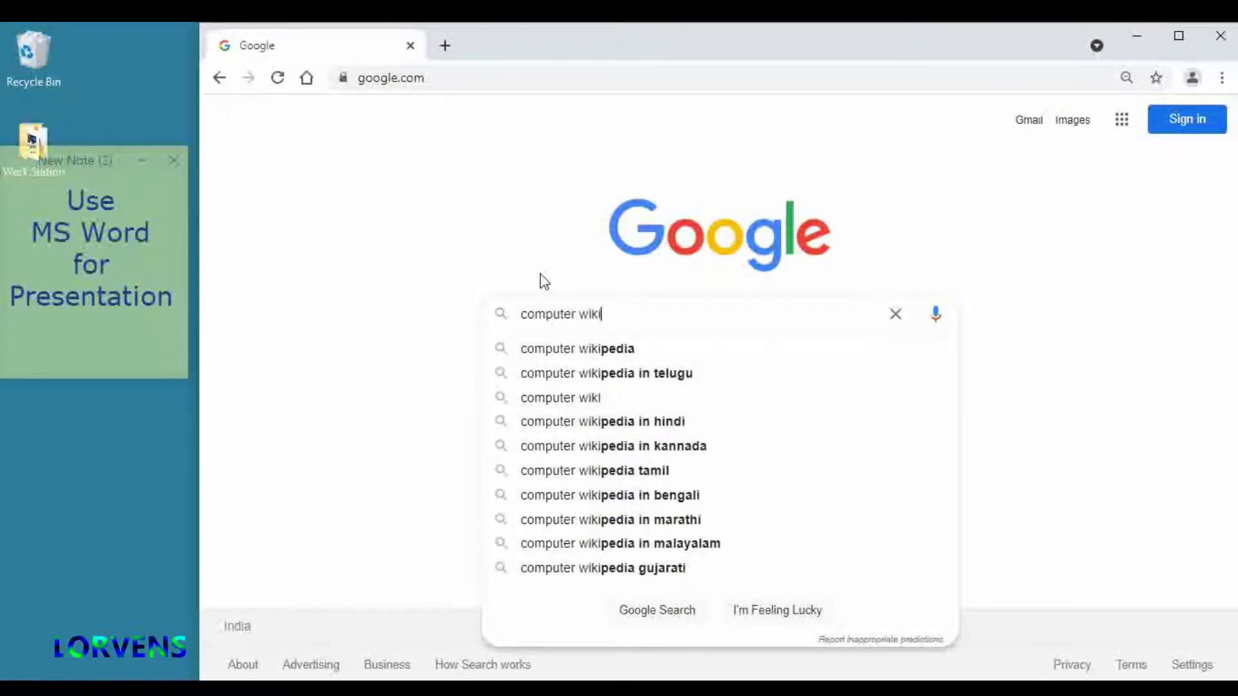
click(590, 351)
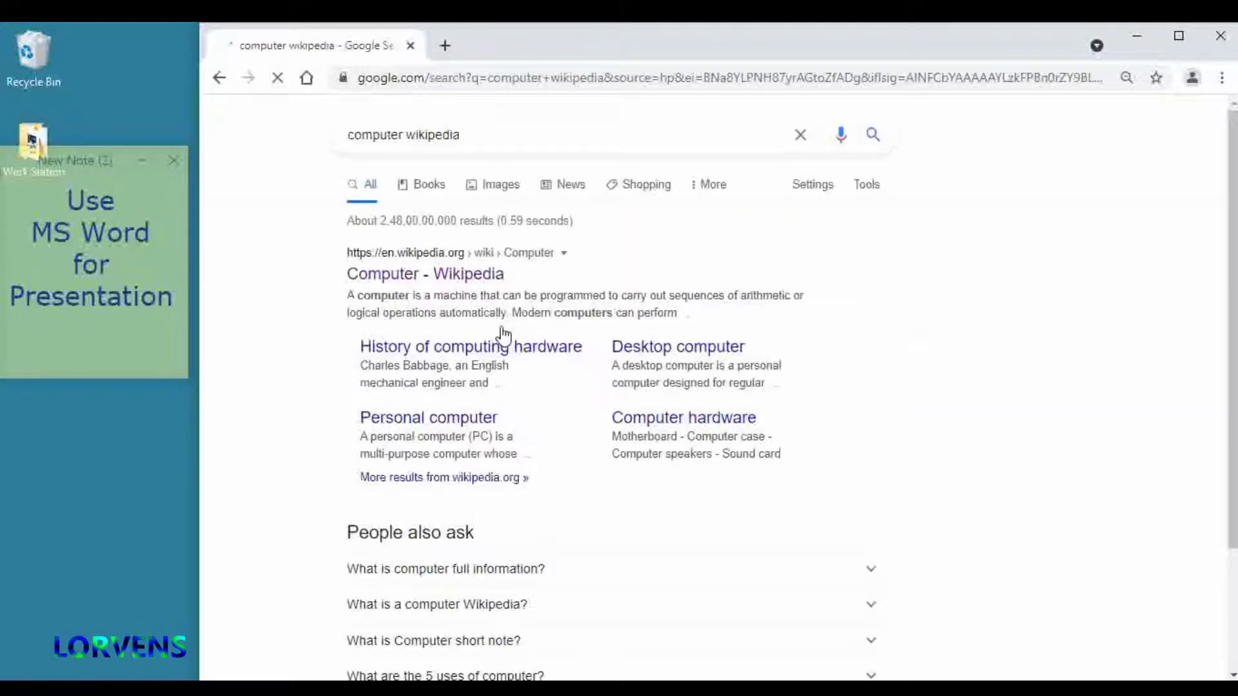
- Open the Wikipedia 'Computer' article and copy its first paragraph
click(385, 277)
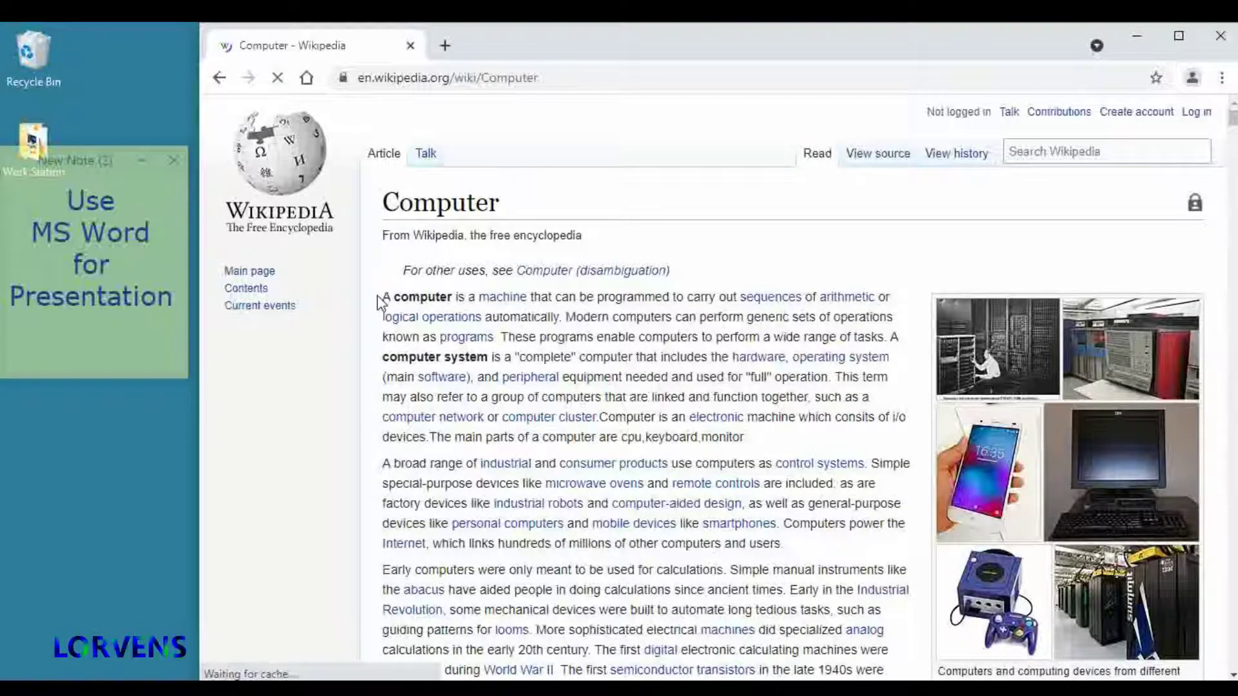
drag(383, 296, 748, 436)
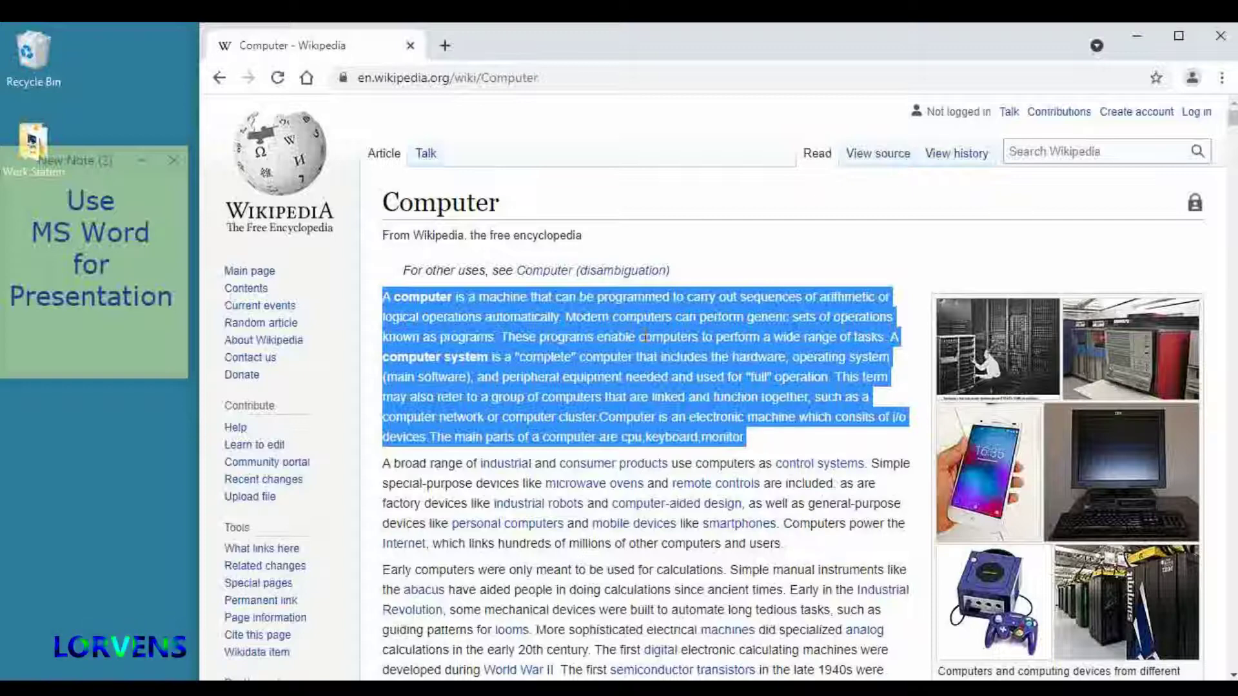
right_click(645, 336)
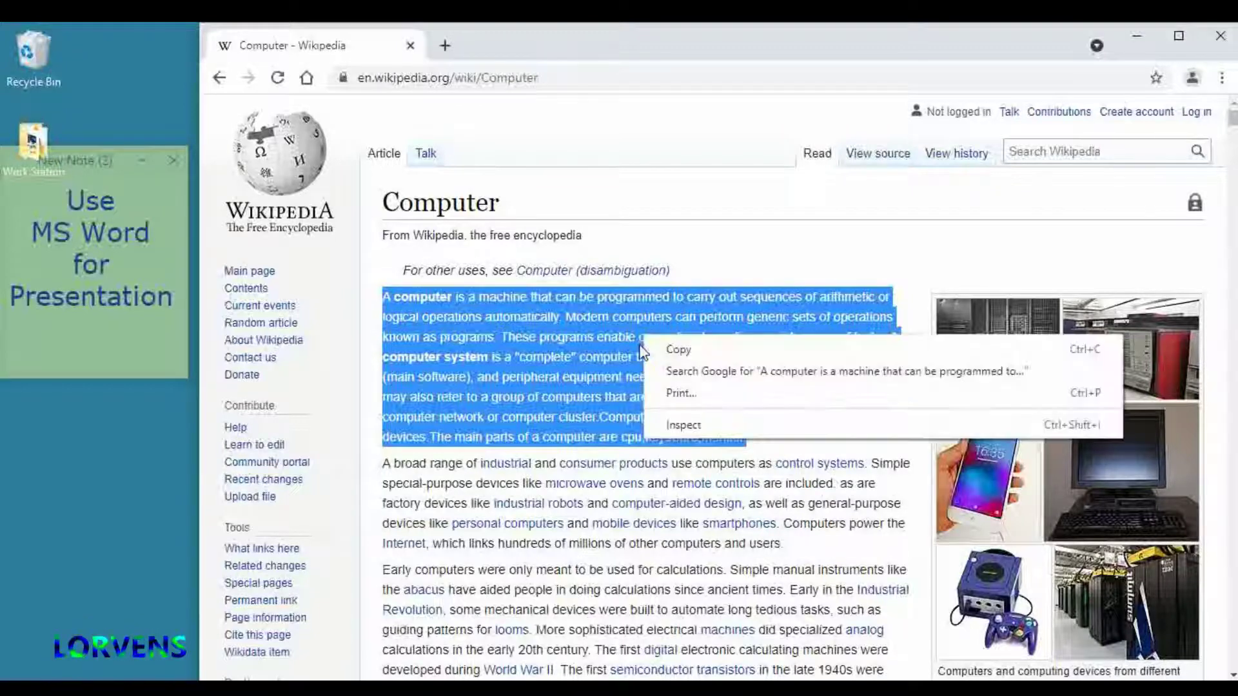
click(685, 357)
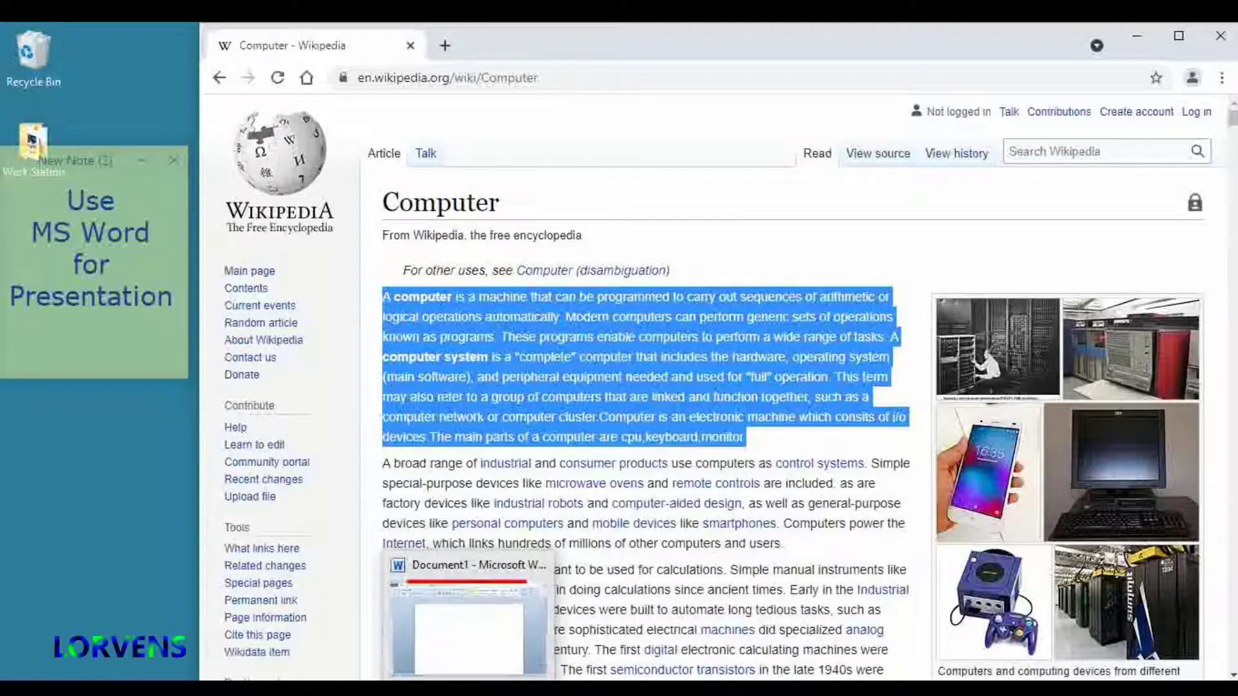
- Paste the copied paragraph into the blank Word document as plain text, then add a new line
click(470, 636)
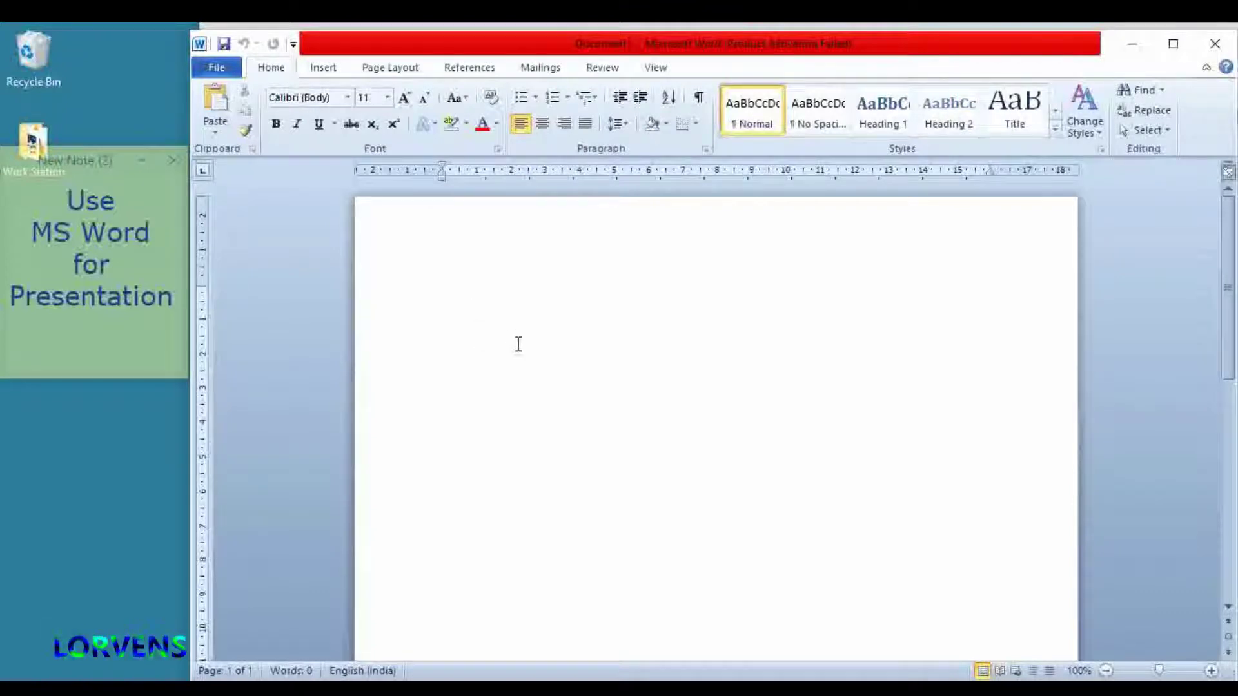
right_click(477, 308)
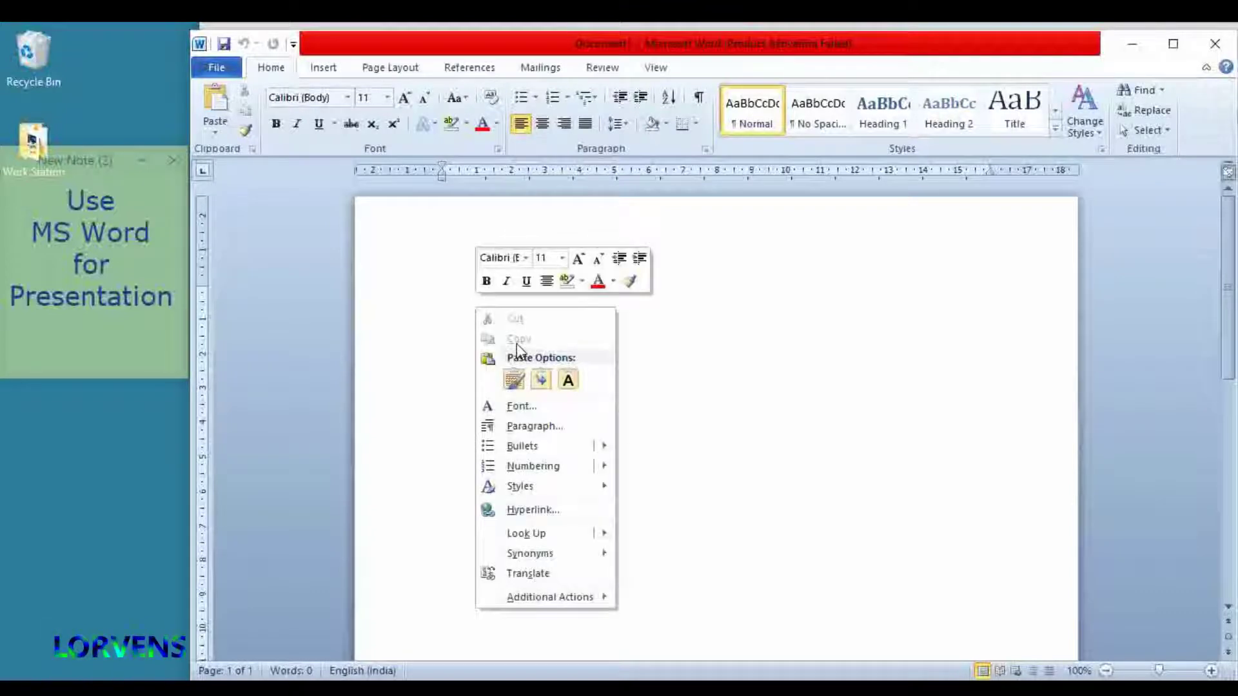
click(568, 381)
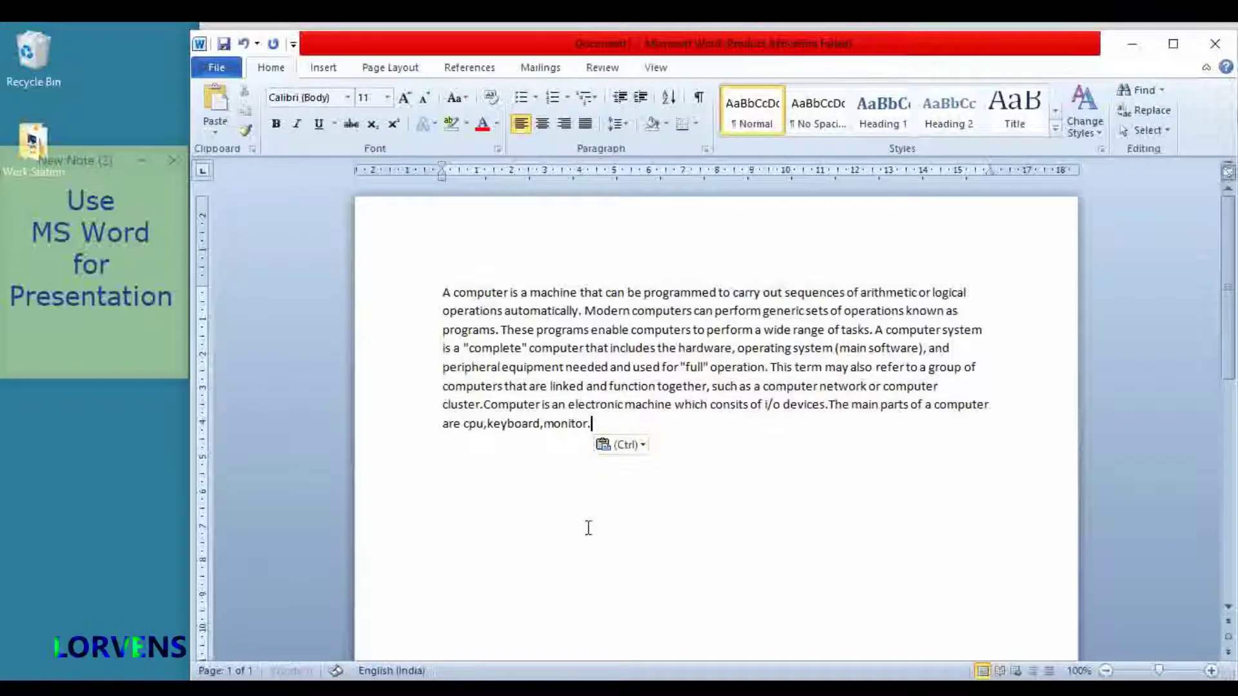
key(Return)
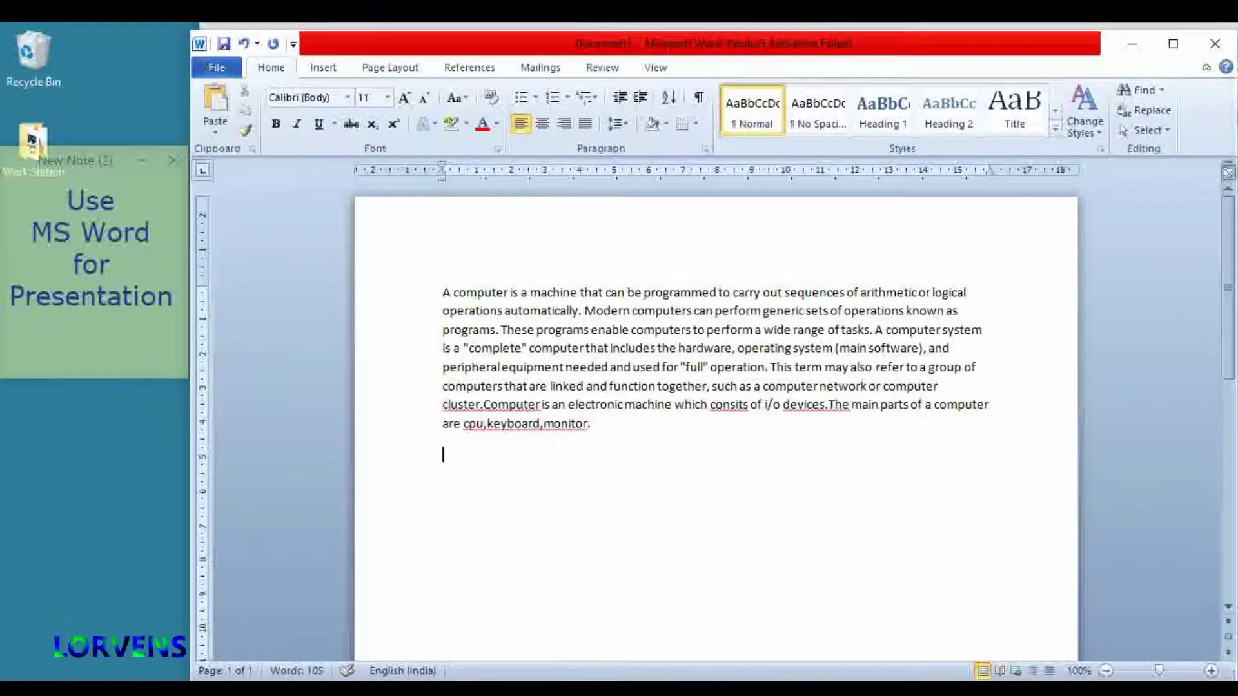
key(alt+Tab)
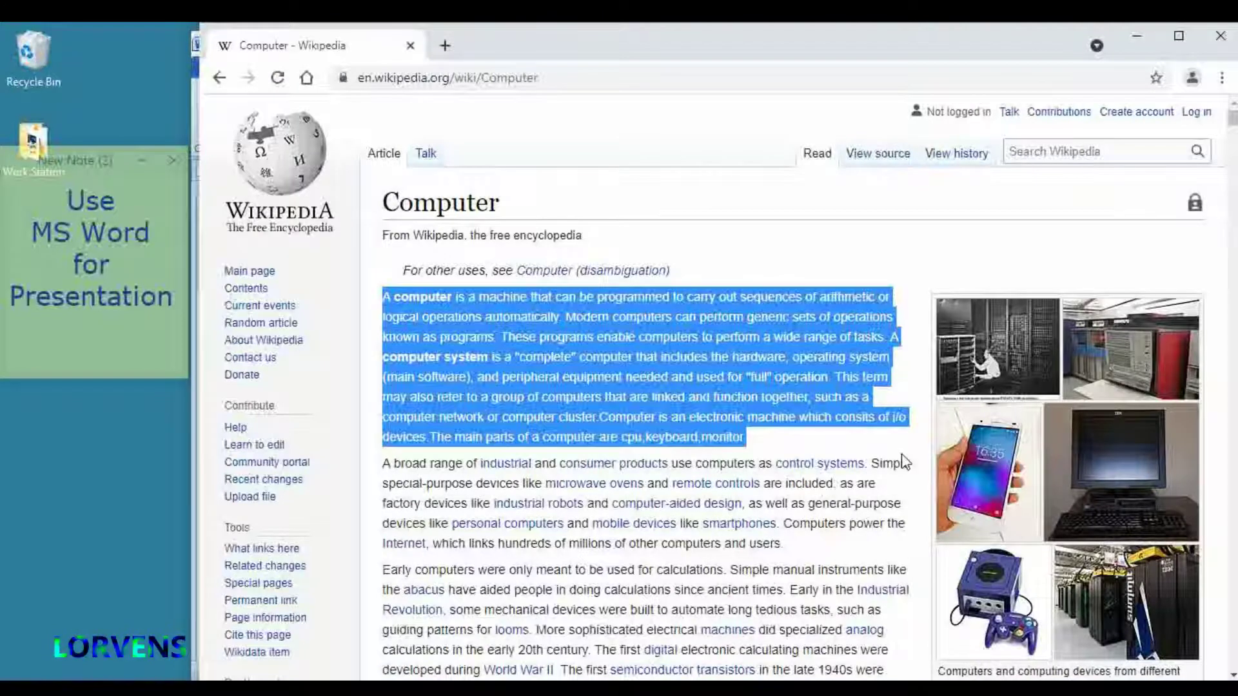
- Copy the mainframe photo from Wikipedia and paste it below the Word paragraph
click(905, 462)
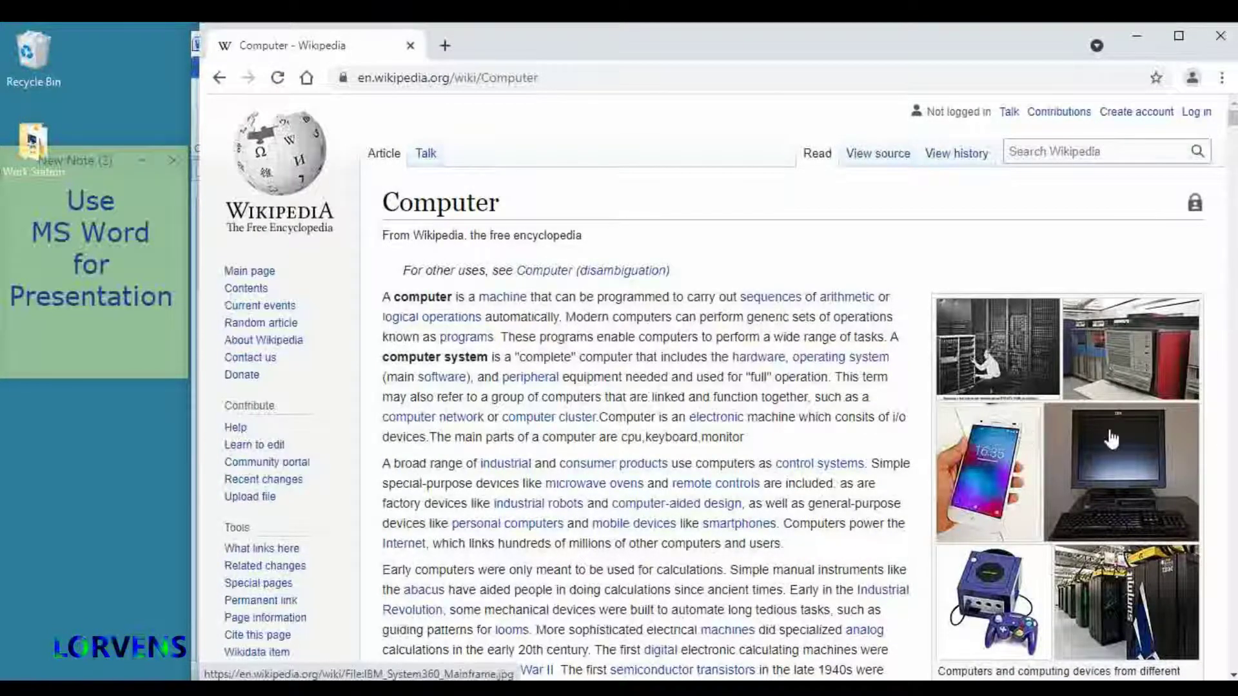
right_click(1099, 358)
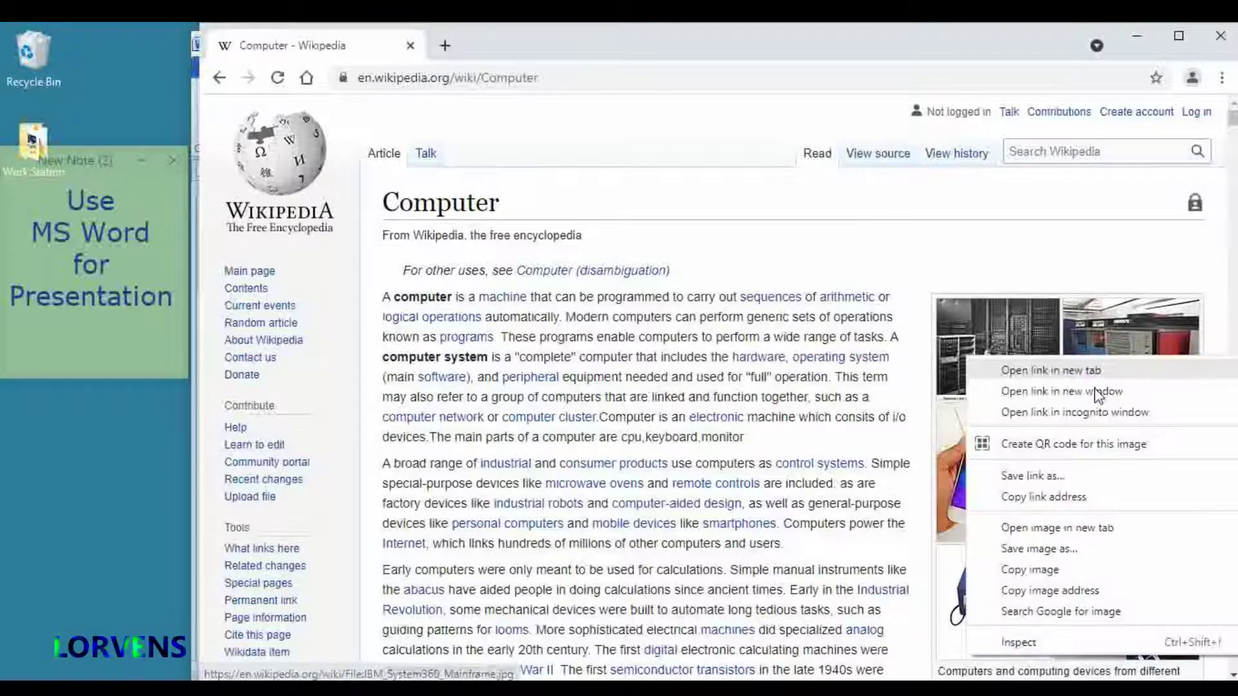
click(1046, 572)
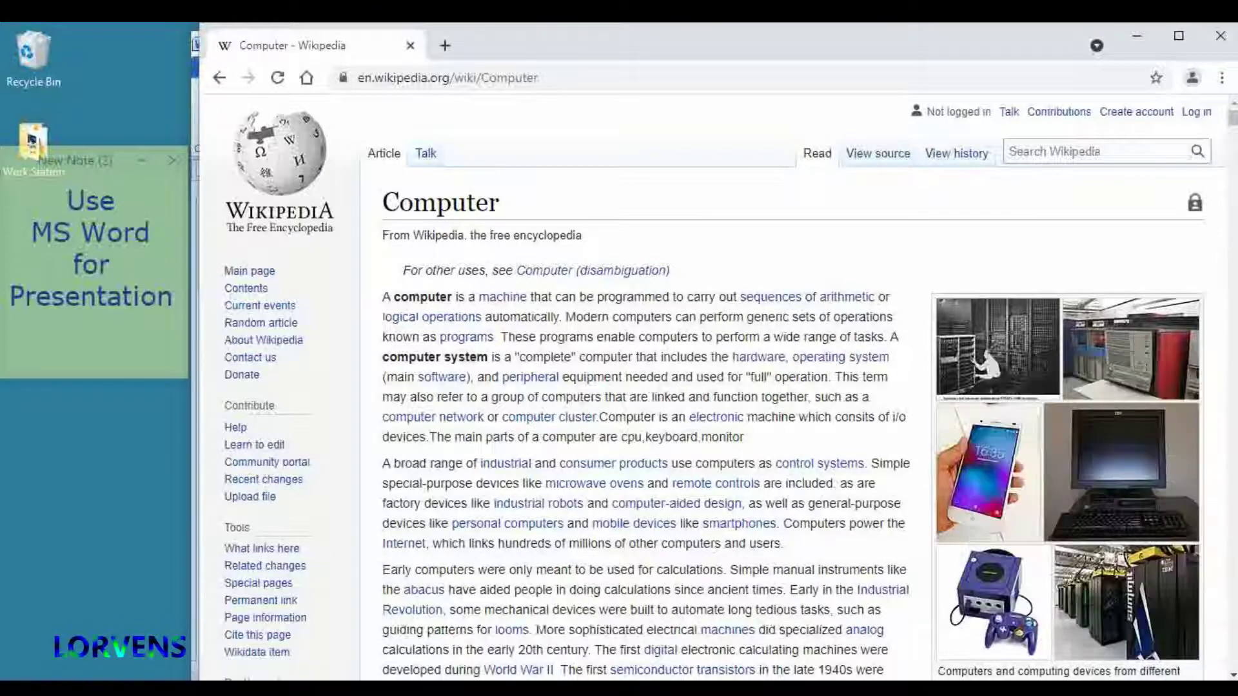
key(alt+Tab)
right_click(481, 491)
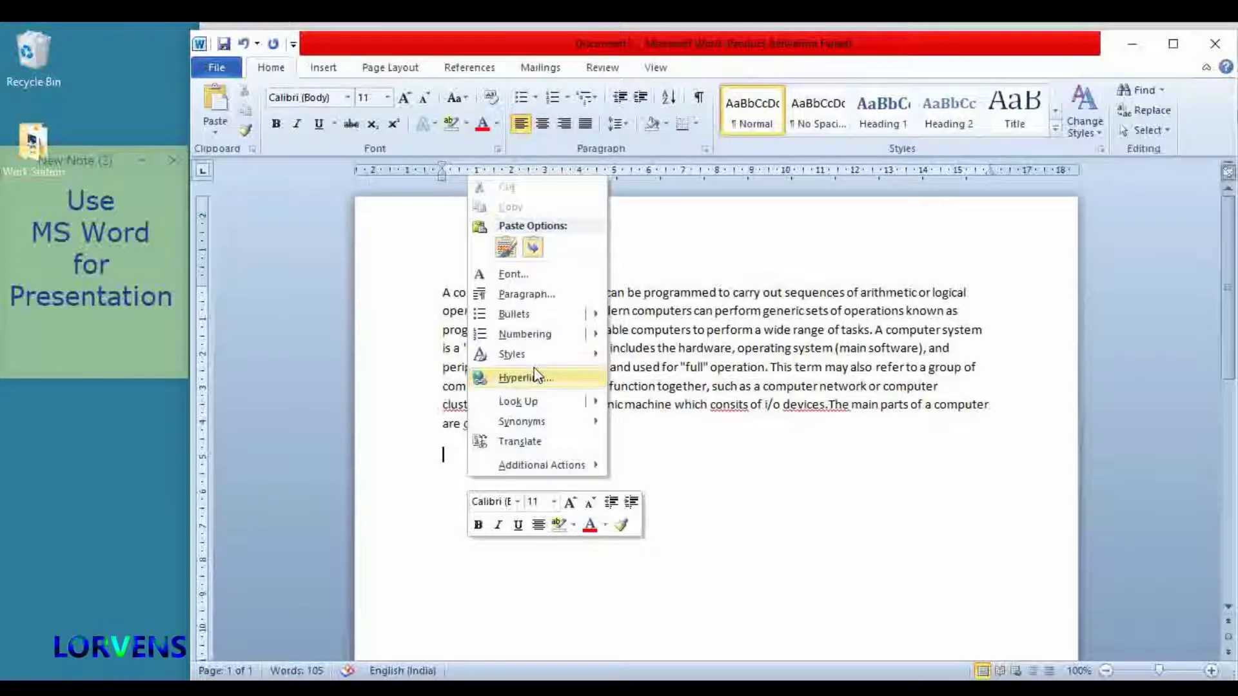
click(533, 248)
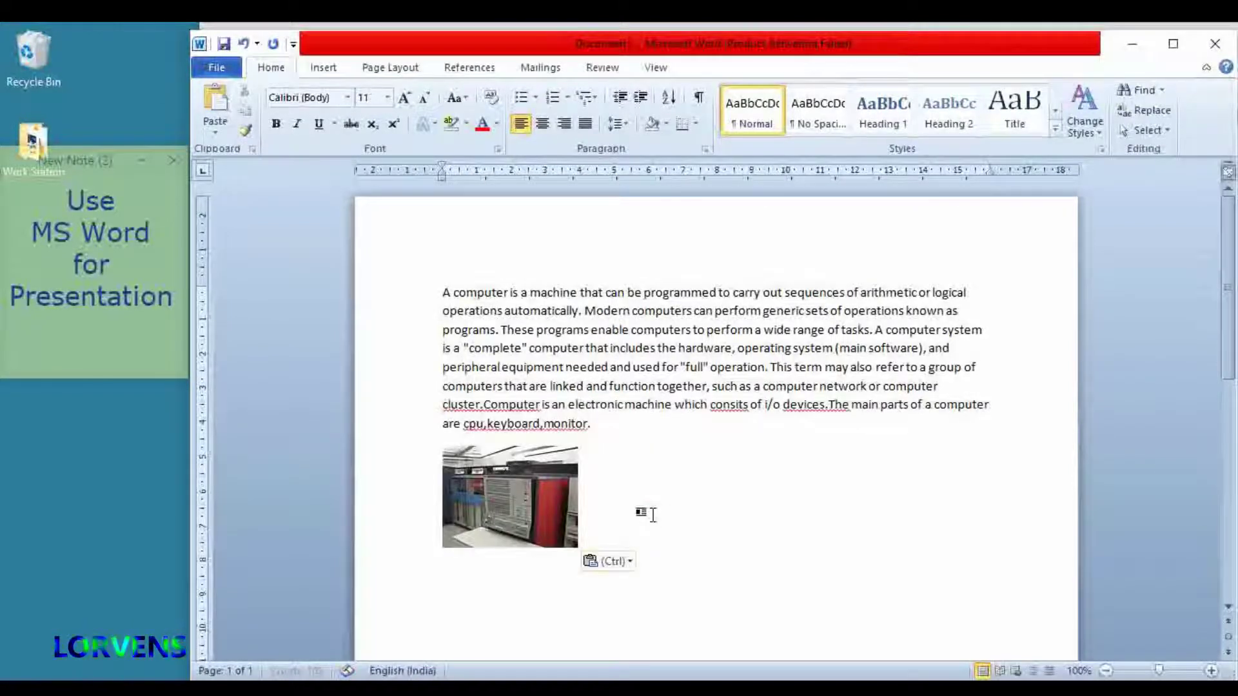
key(Return)
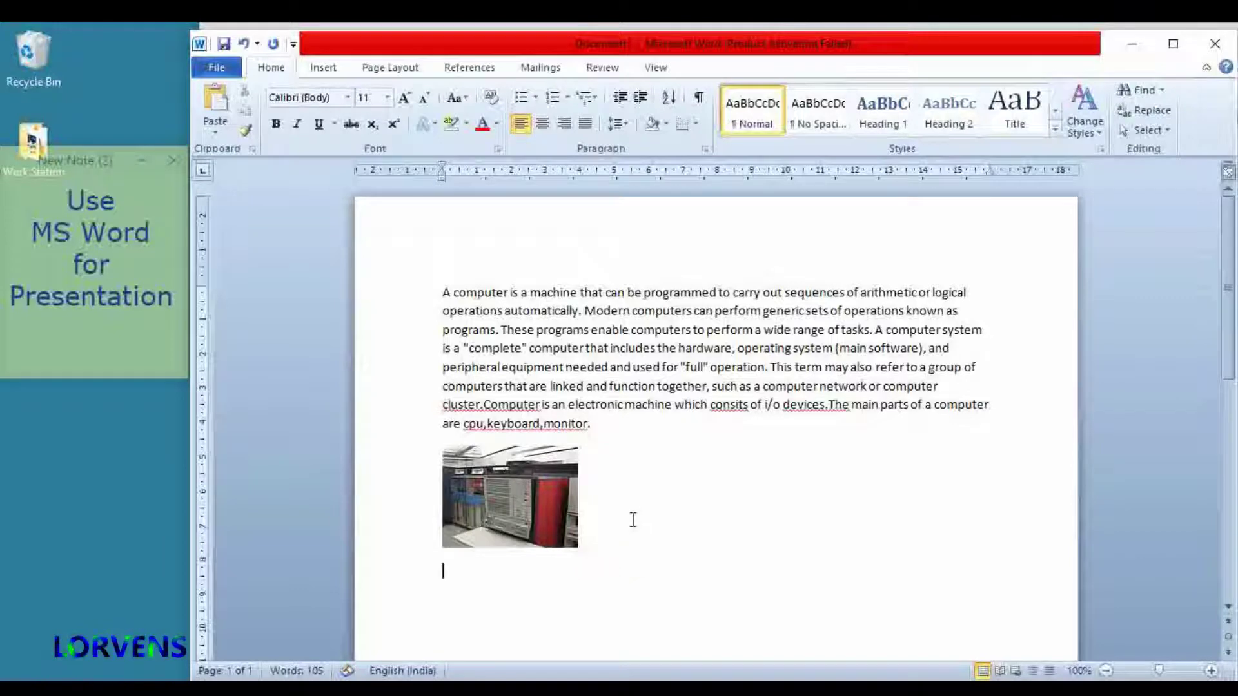
- Copy the desktop monitor photo and paste it below the mainframe image
key(alt+Tab)
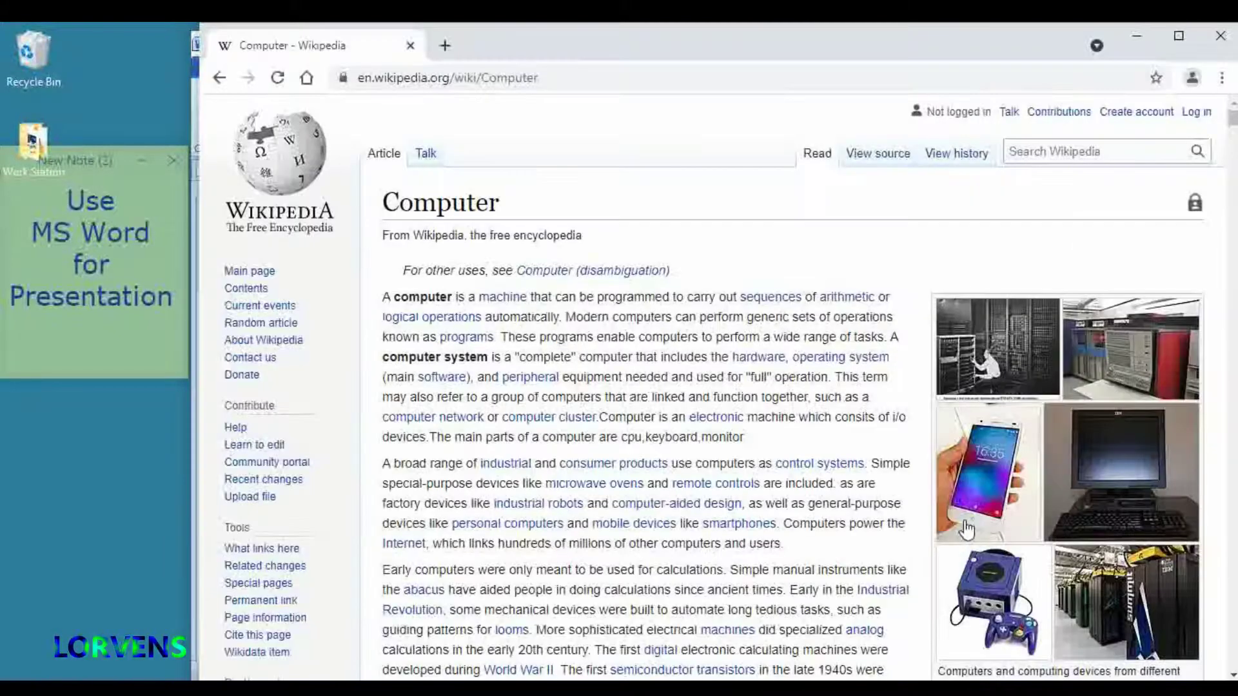
scroll(966, 529, down, 3)
right_click(1049, 380)
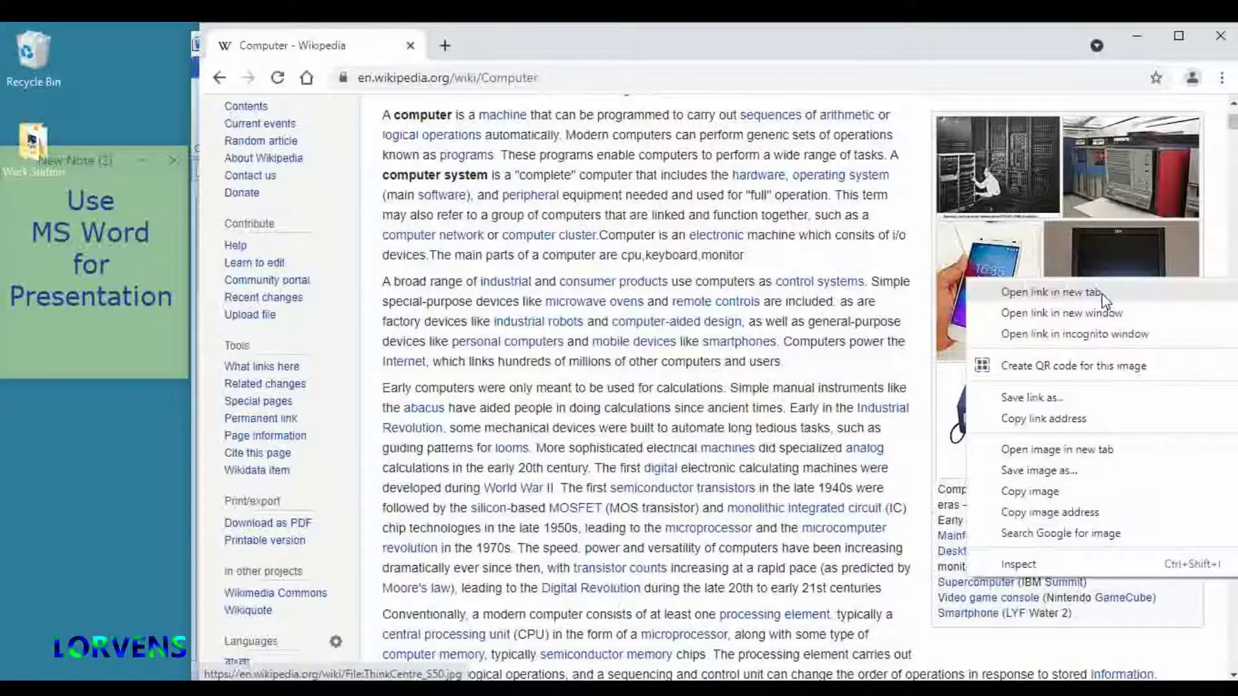
click(1043, 496)
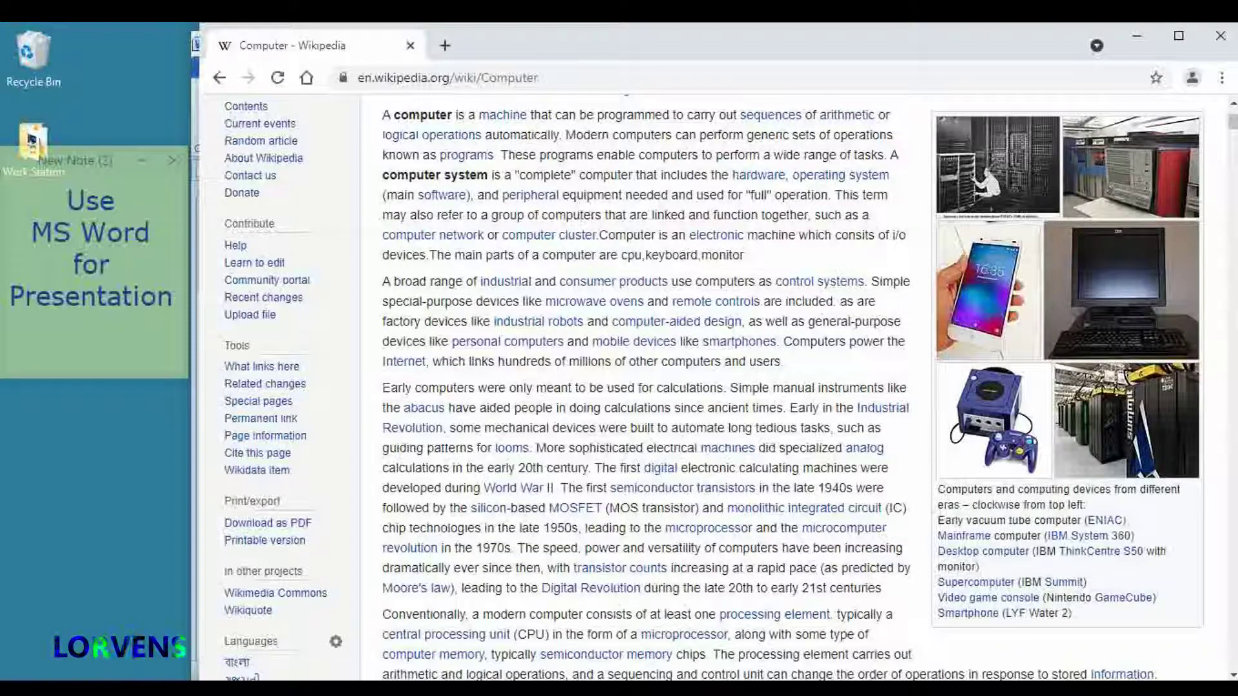
key(alt+Tab)
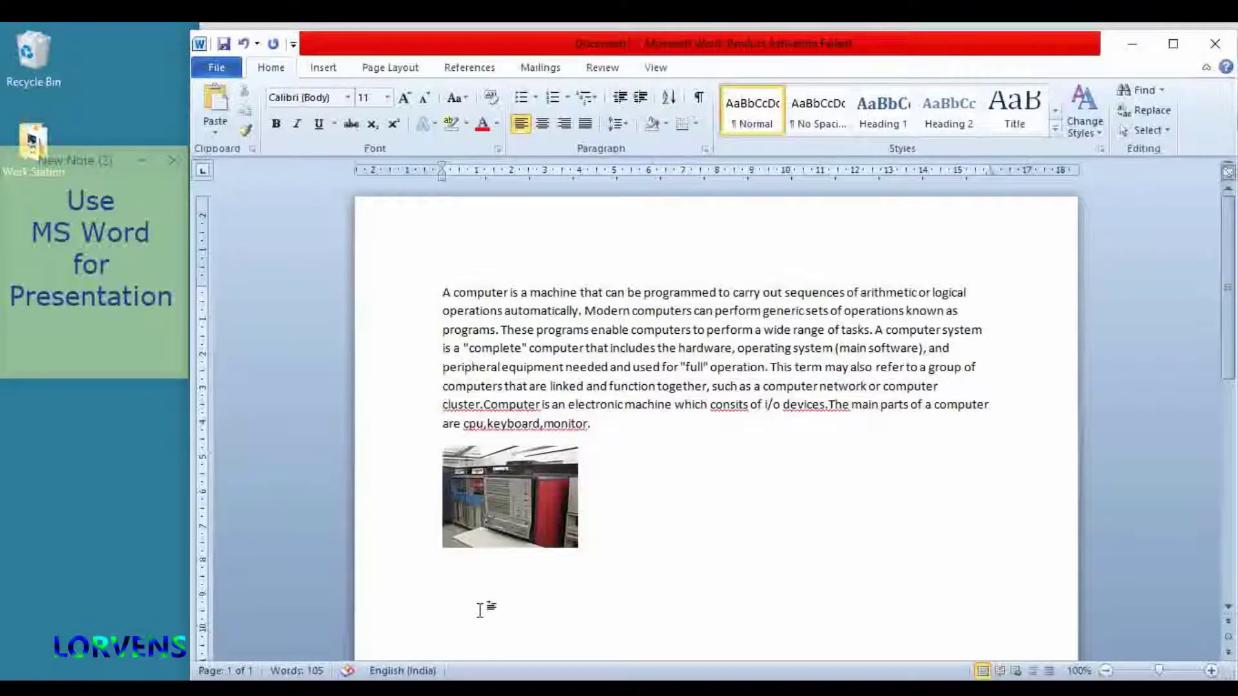
right_click(483, 609)
click(547, 382)
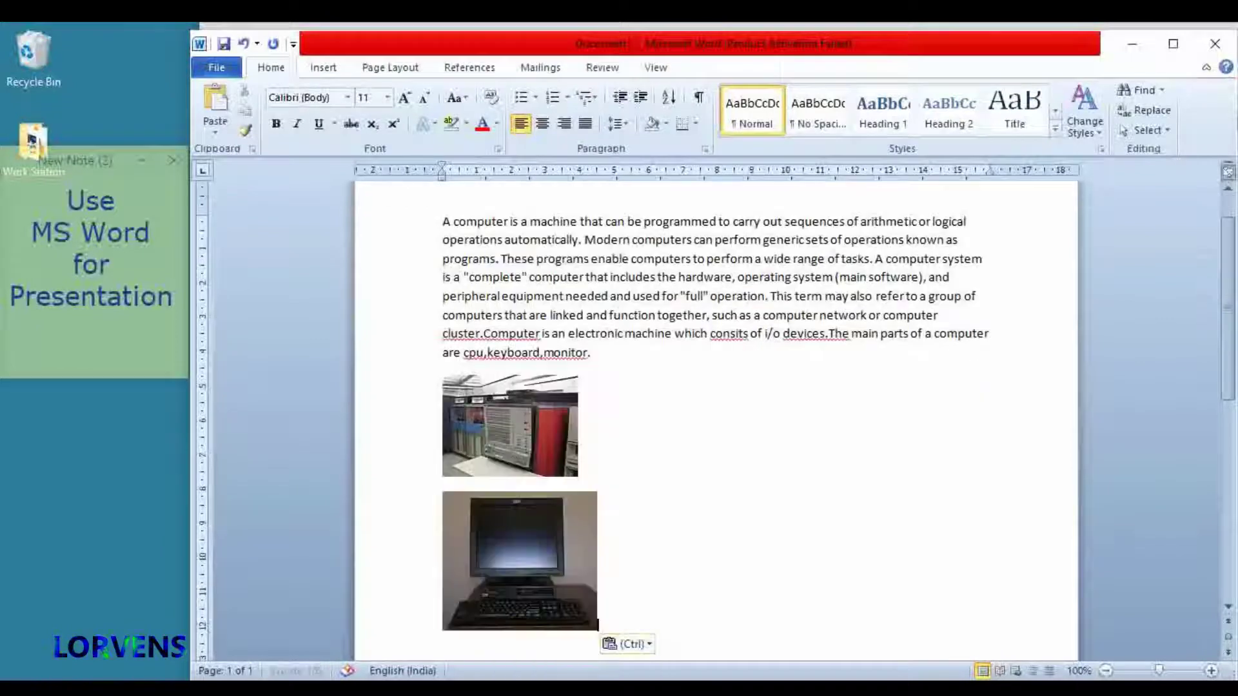
- Copy the smartphone photo and paste it on a new line below the monitor picture
key(alt+Tab)
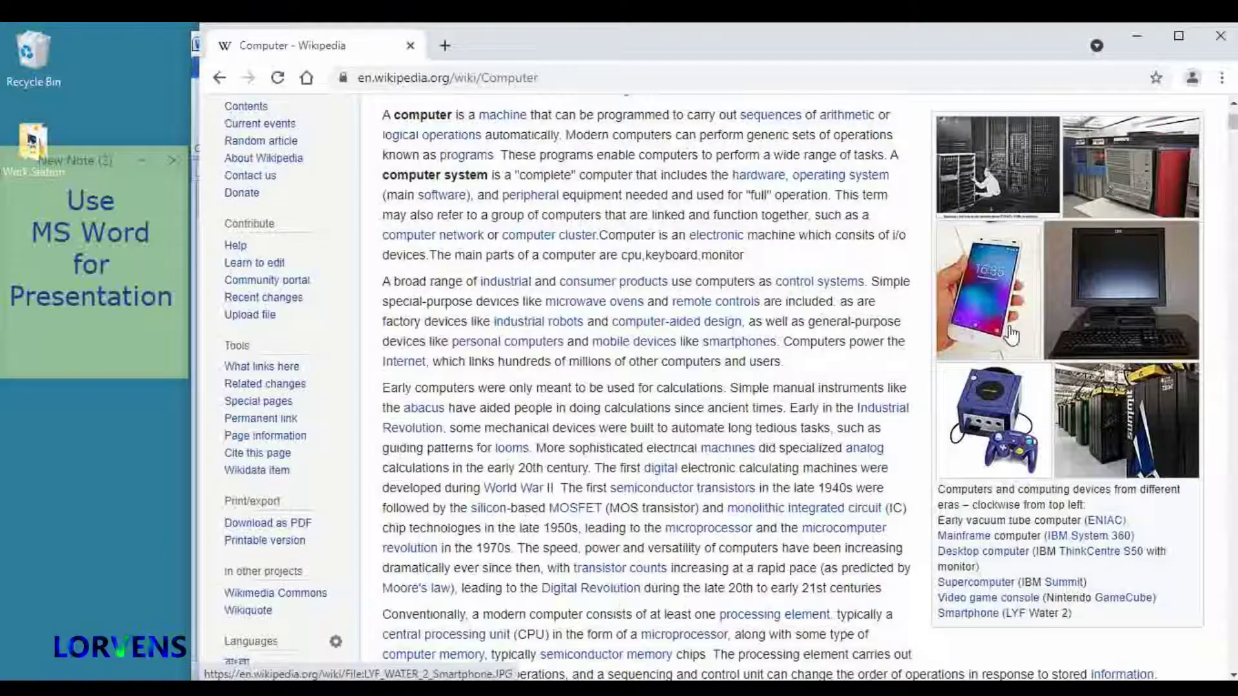
right_click(969, 303)
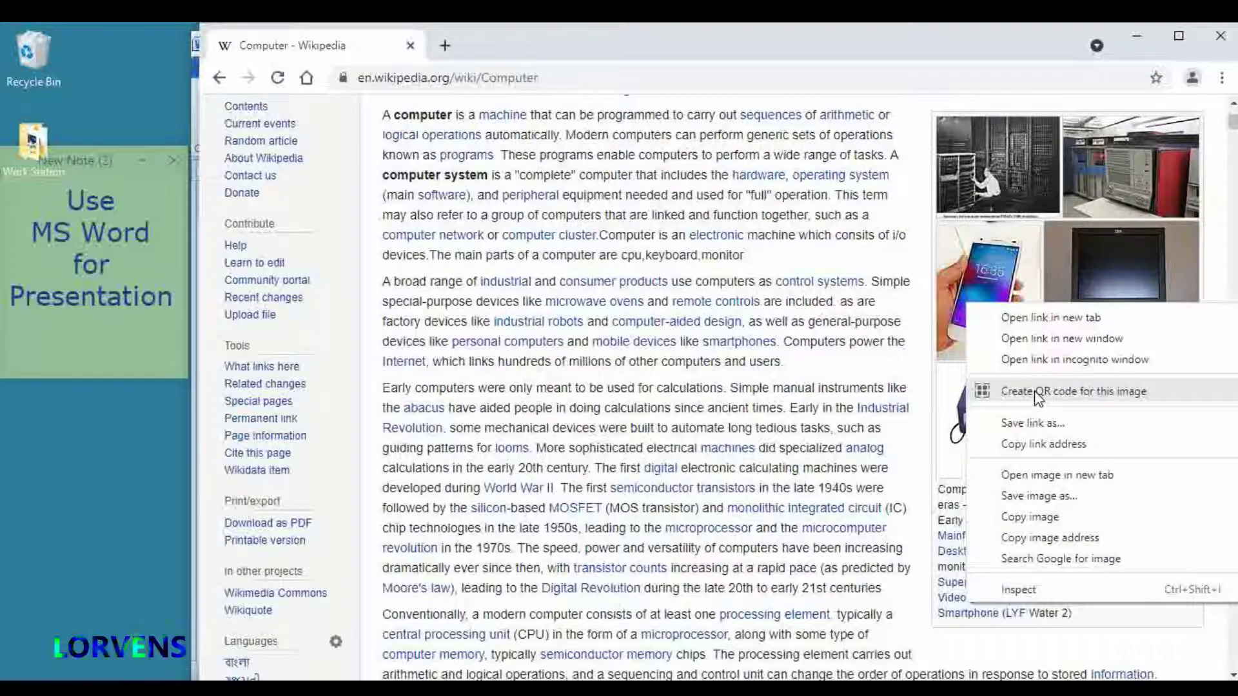
click(1048, 510)
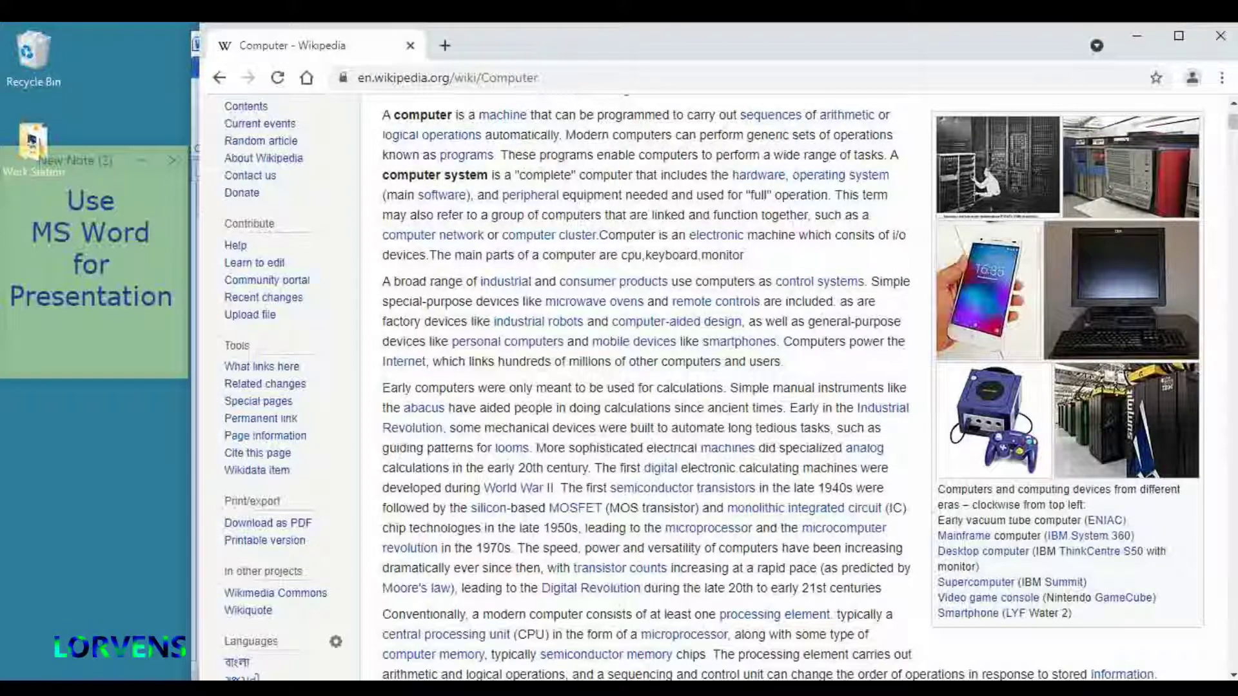
key(alt+Tab)
key(ctrl+v)
key(Return)
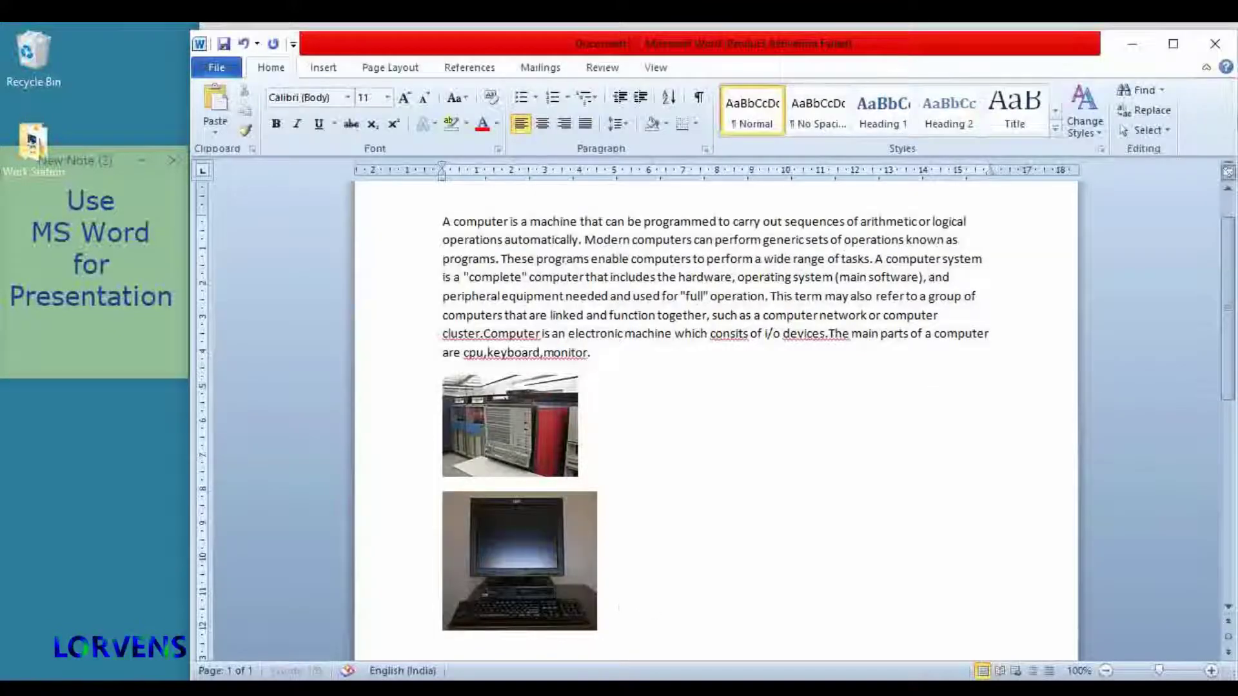
scroll(619, 608, down, 3)
right_click(460, 549)
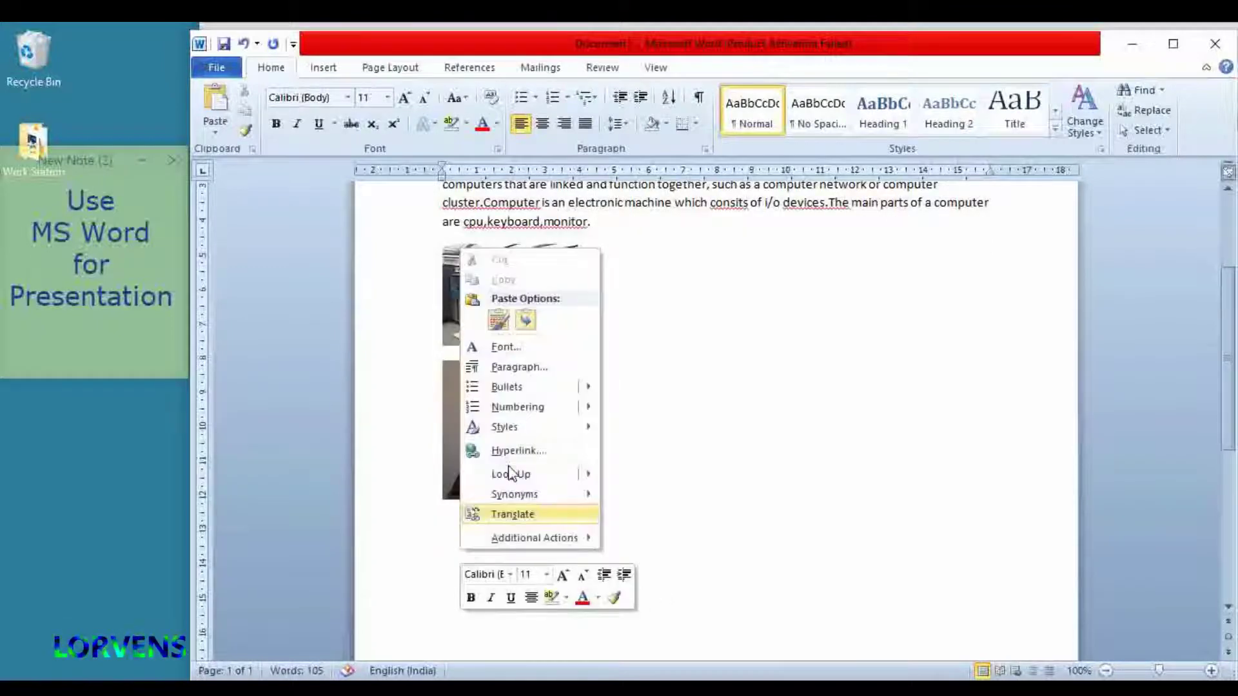
click(525, 320)
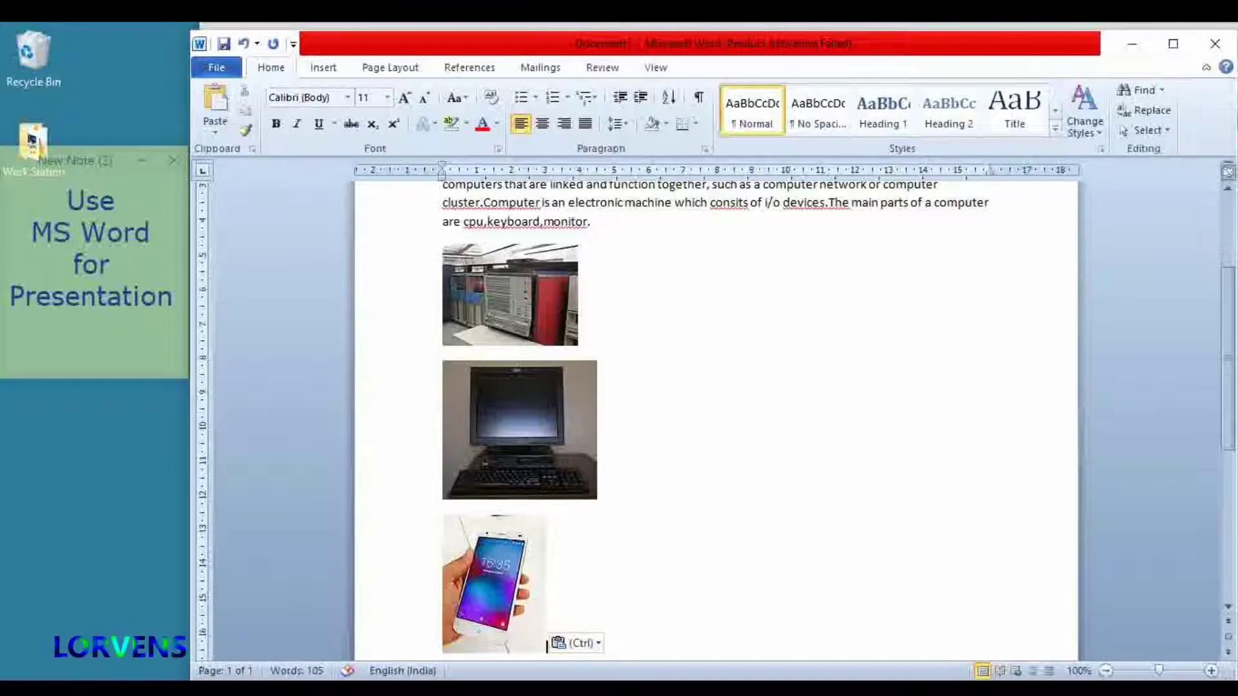
key(alt+Tab)
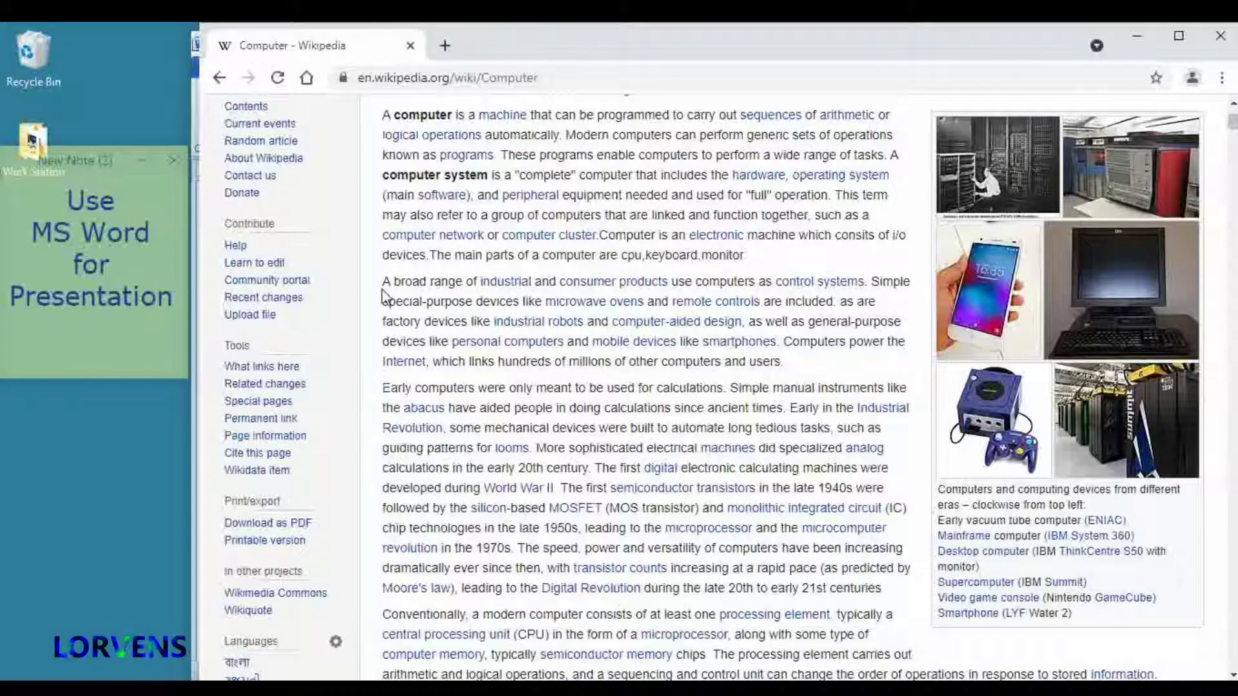
- Copy the 'A broad range of industrial and consumer products' paragraph and paste it below the phone picture
drag(385, 281, 797, 363)
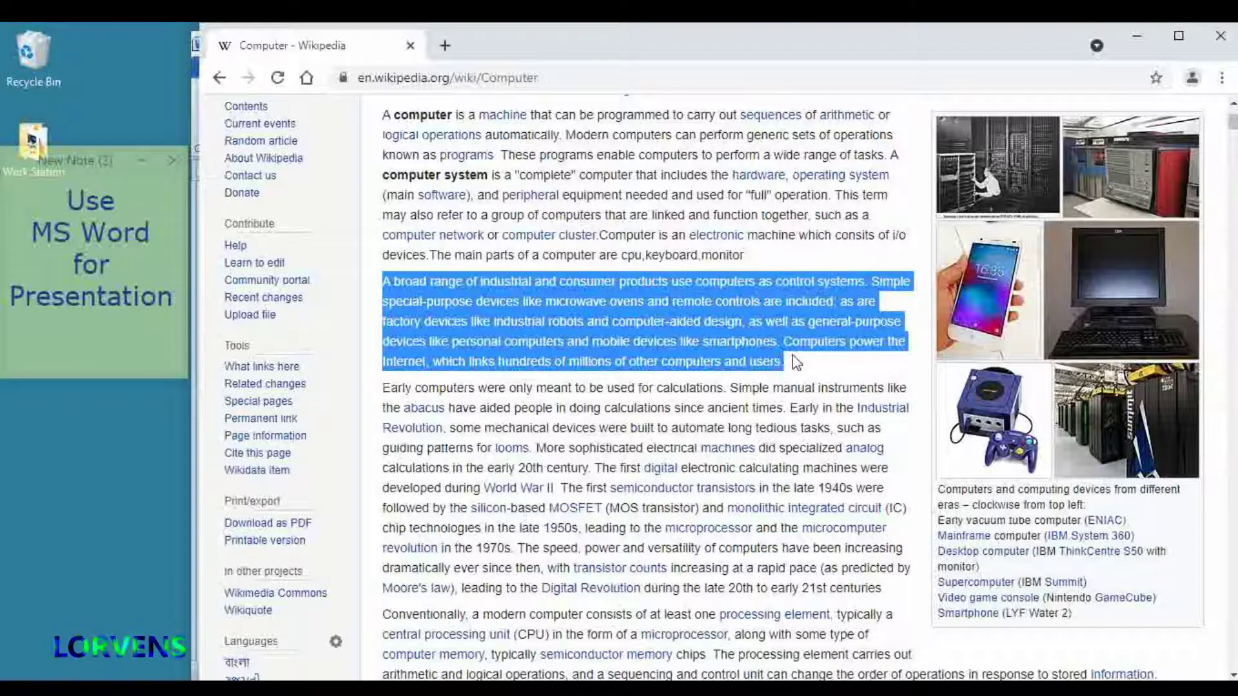
right_click(786, 317)
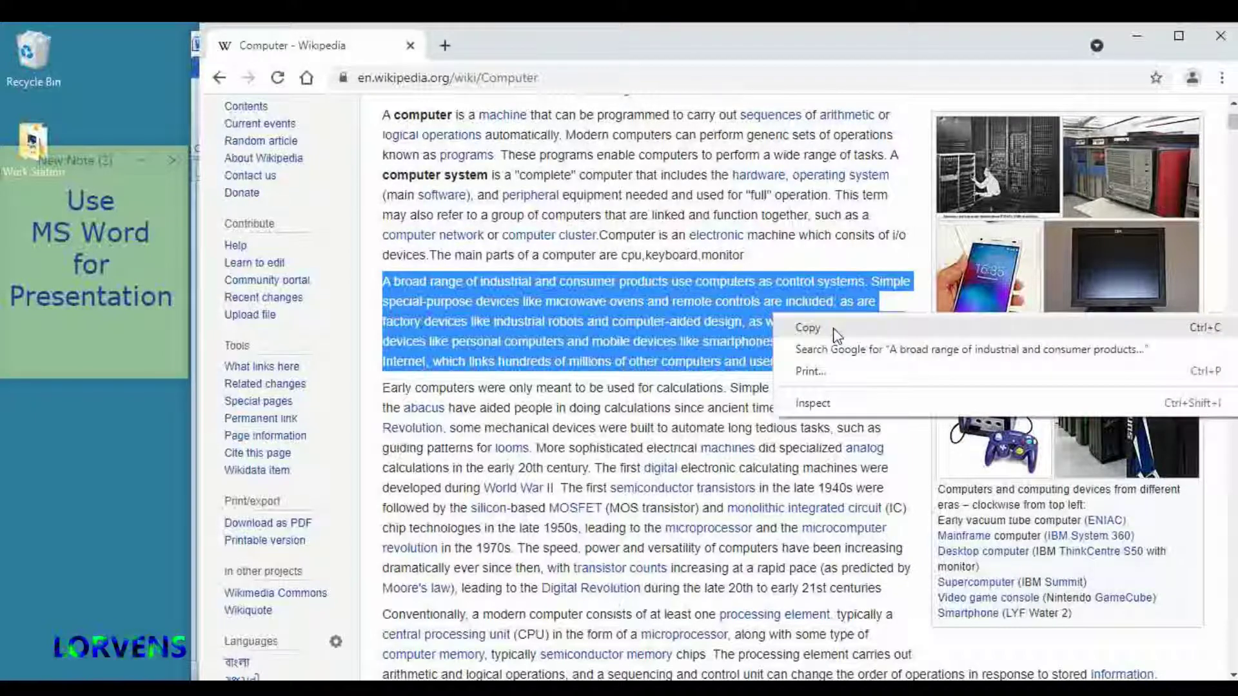
click(837, 336)
key(alt+Tab)
scroll(611, 577, down, 2)
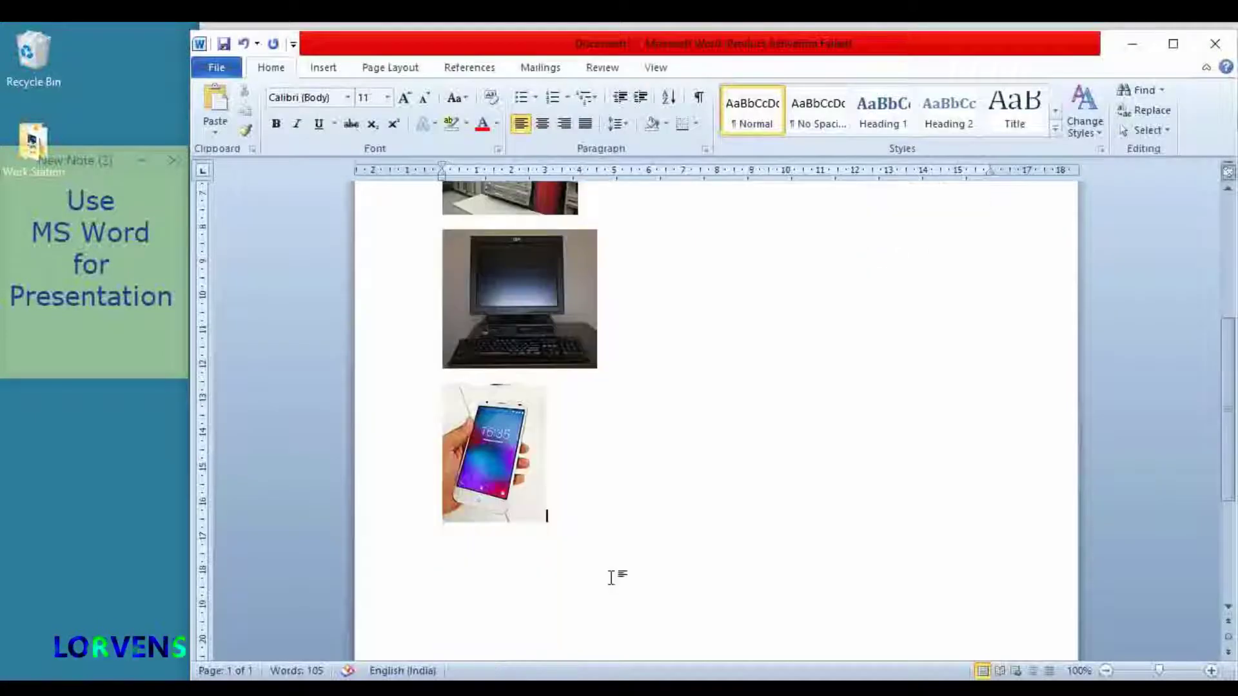
key(Return)
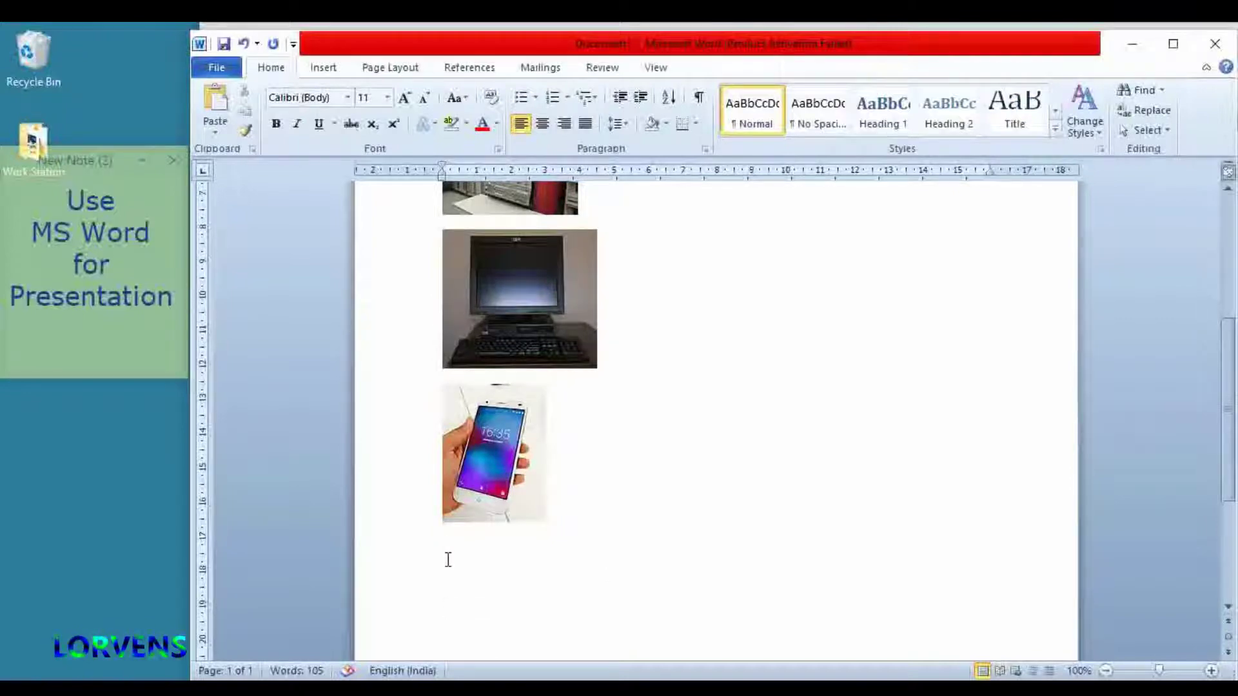
right_click(449, 559)
click(541, 328)
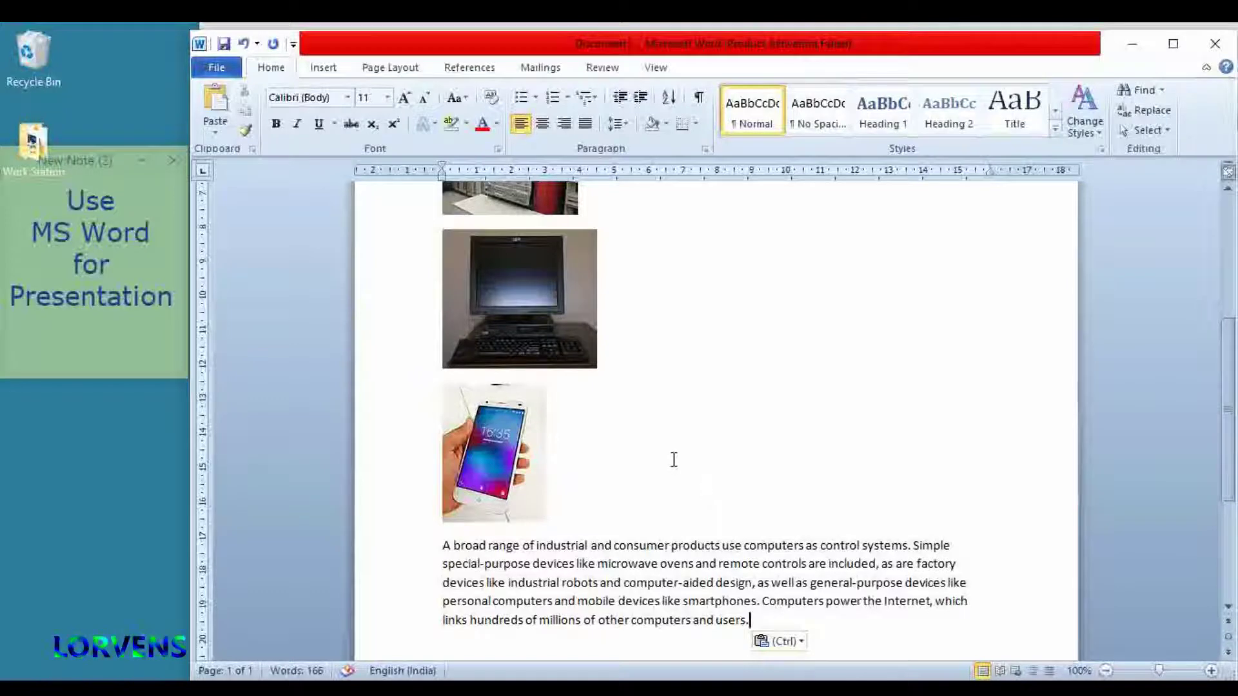
scroll(676, 454, down, 6)
scroll(678, 461, up, 6)
scroll(679, 466, up, 5)
scroll(681, 469, up, 3)
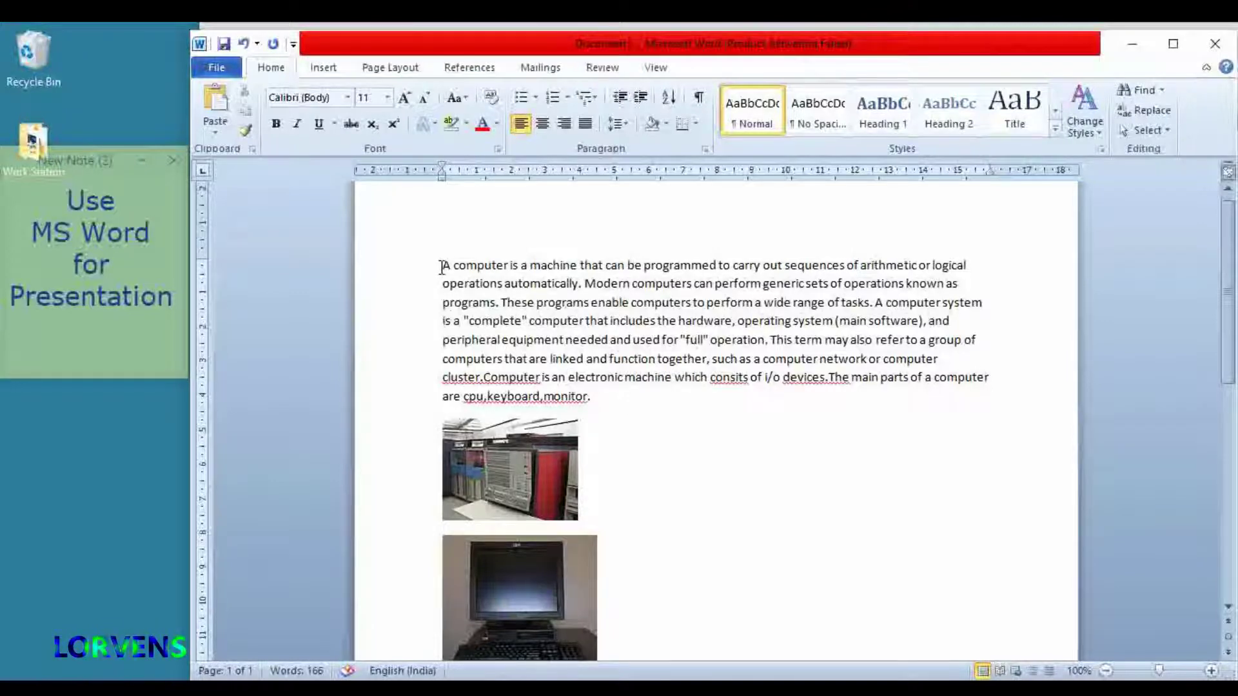
- Justify the opening paragraph
drag(442, 267, 597, 396)
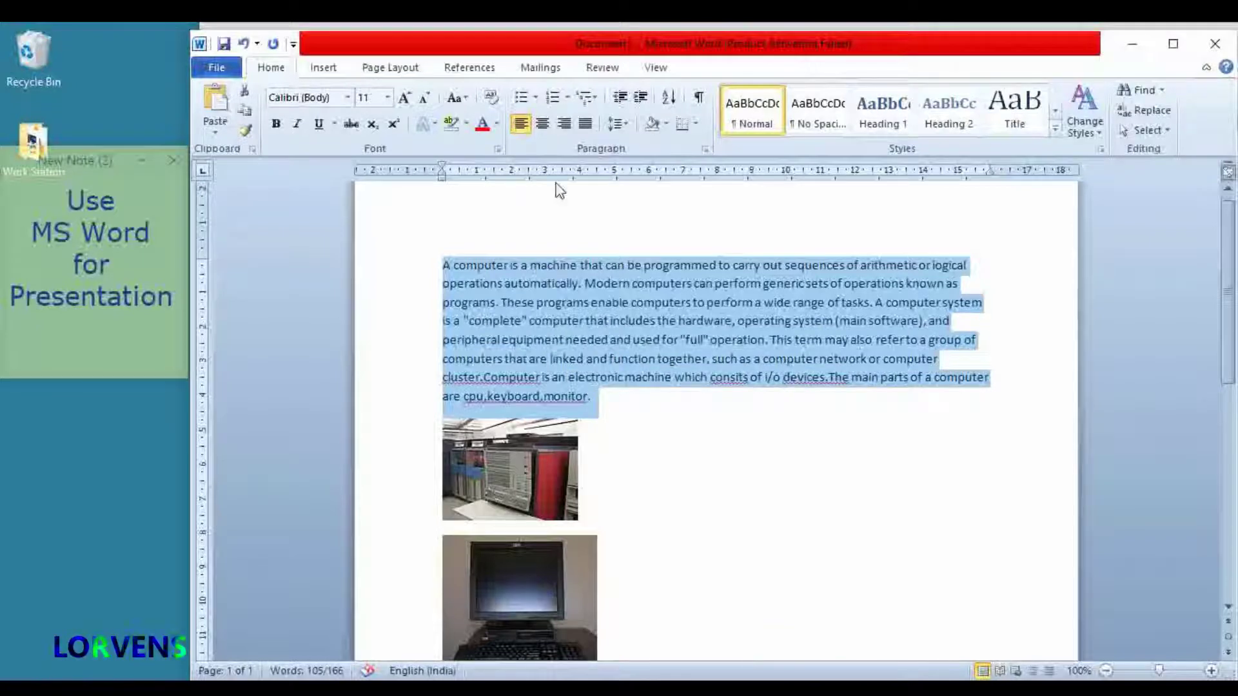
click(587, 129)
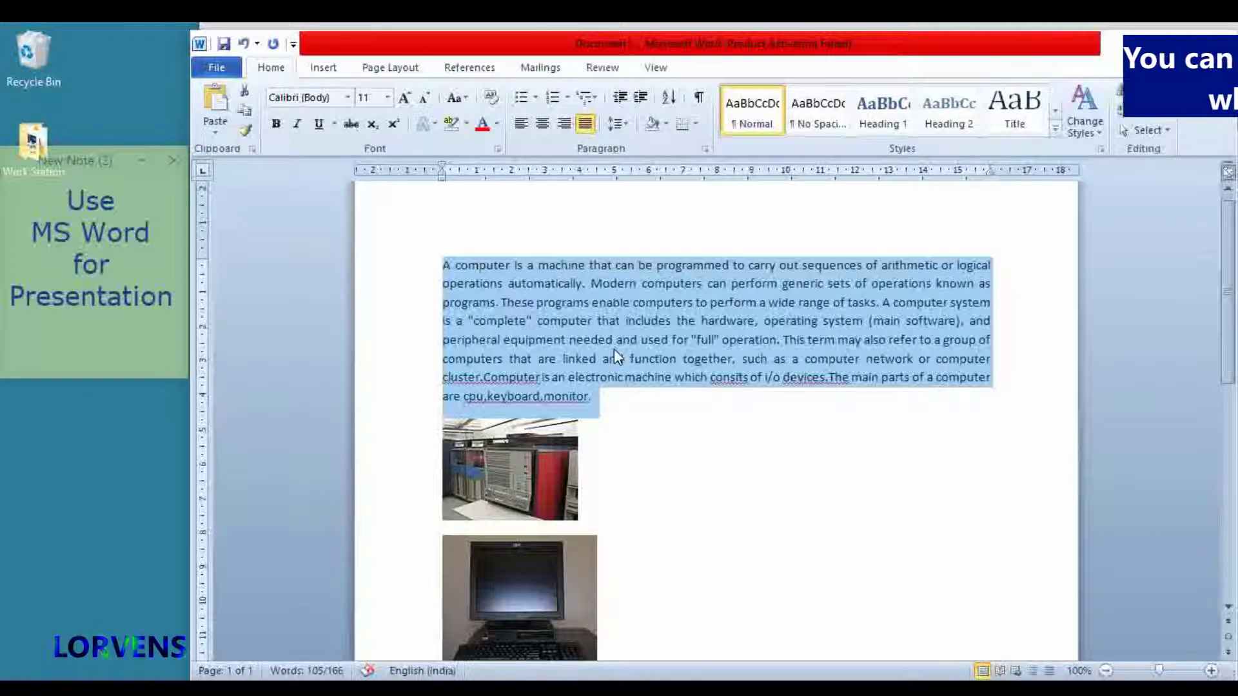
click(440, 266)
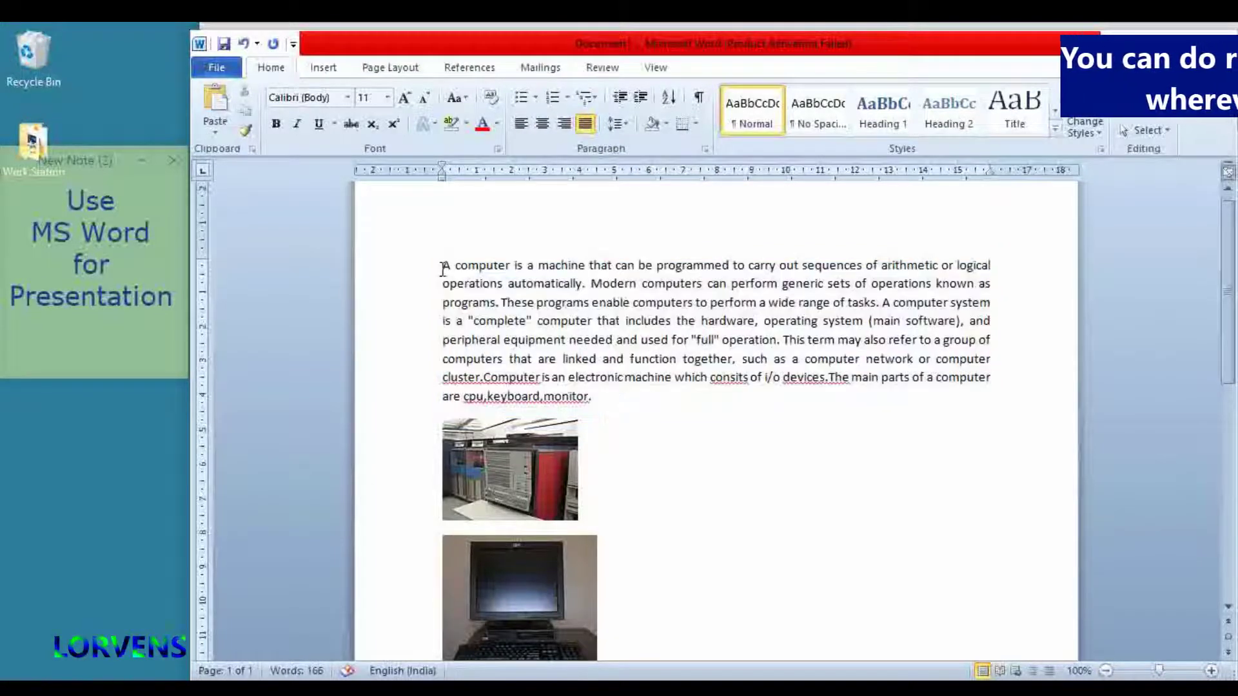
- Grow the opening paragraph's font to 16 pt
drag(440, 266, 595, 392)
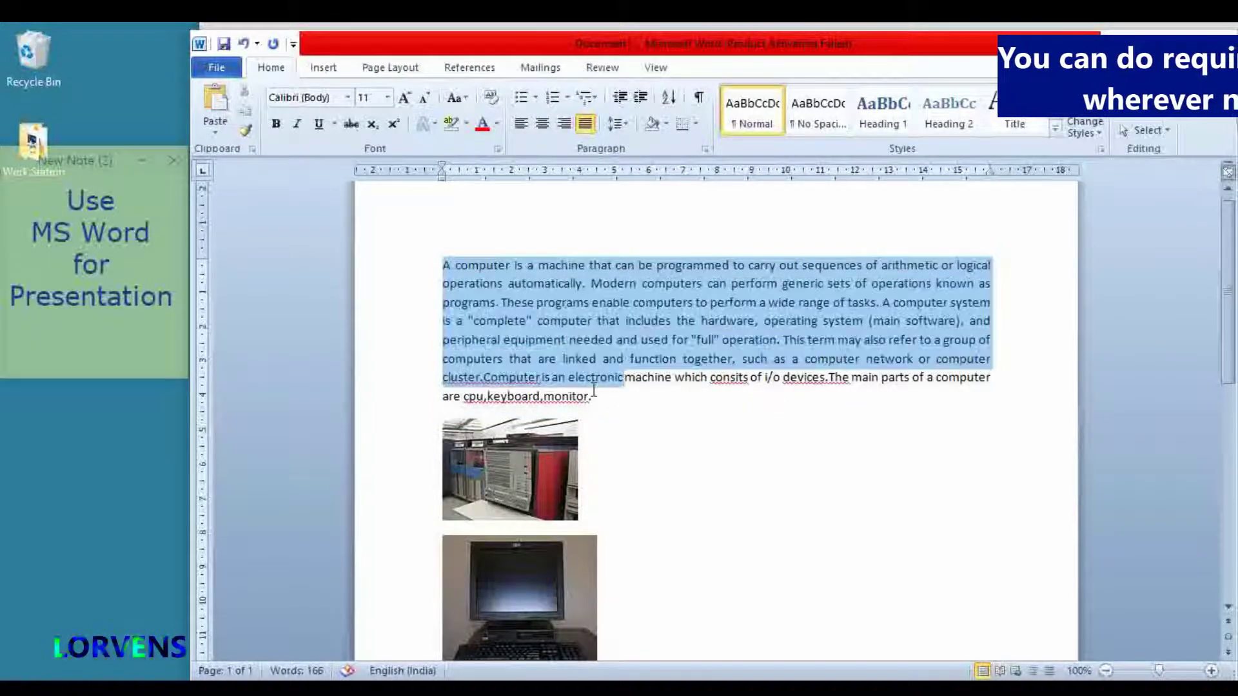
click(404, 100)
click(404, 100)
click(405, 100)
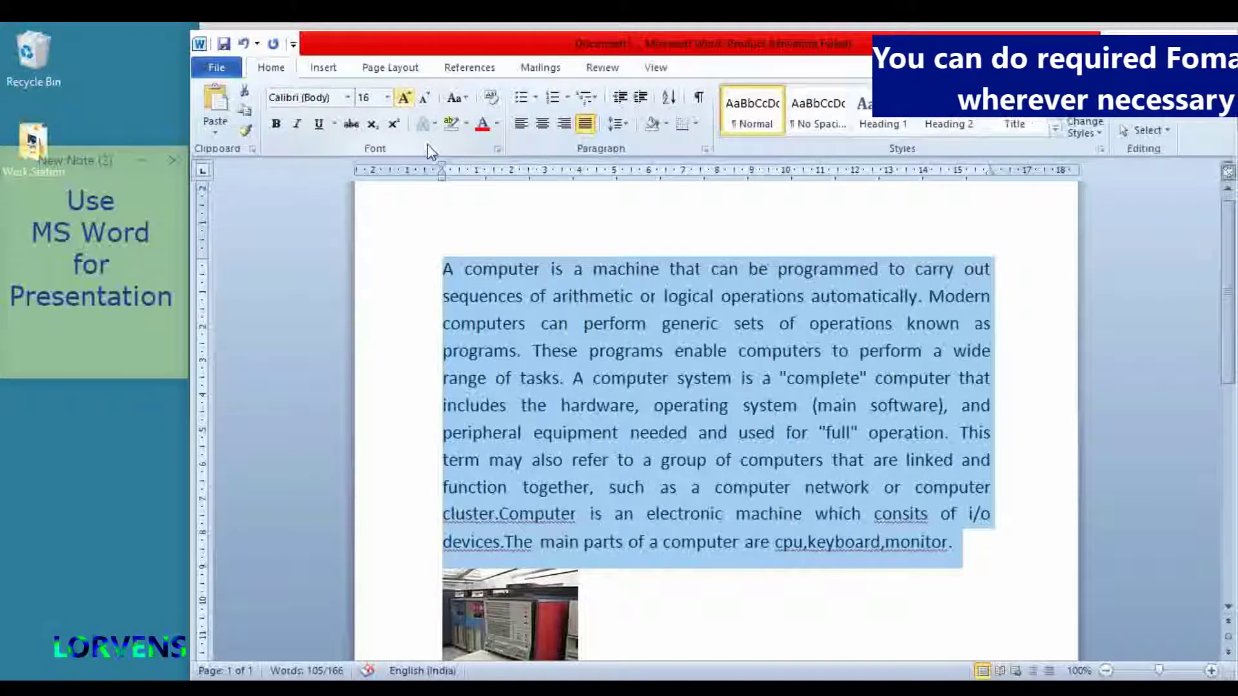
click(663, 574)
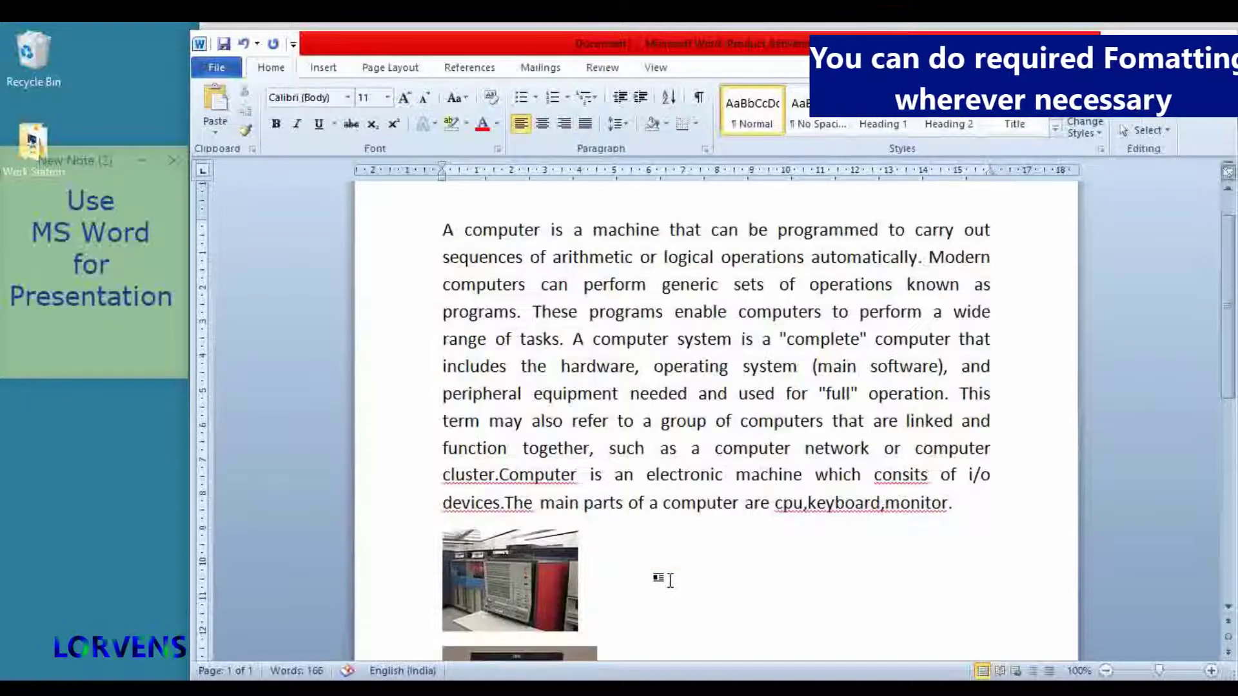
scroll(662, 560, down, 3)
scroll(555, 442, down, 3)
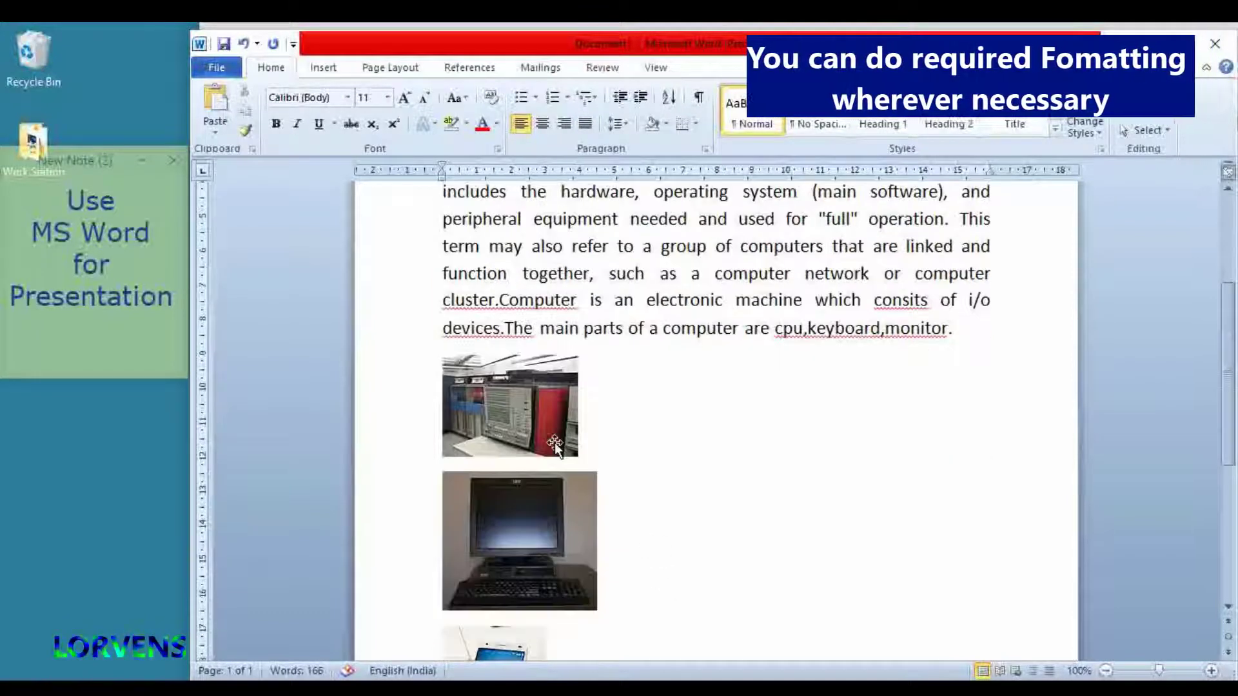
click(555, 442)
click(977, 329)
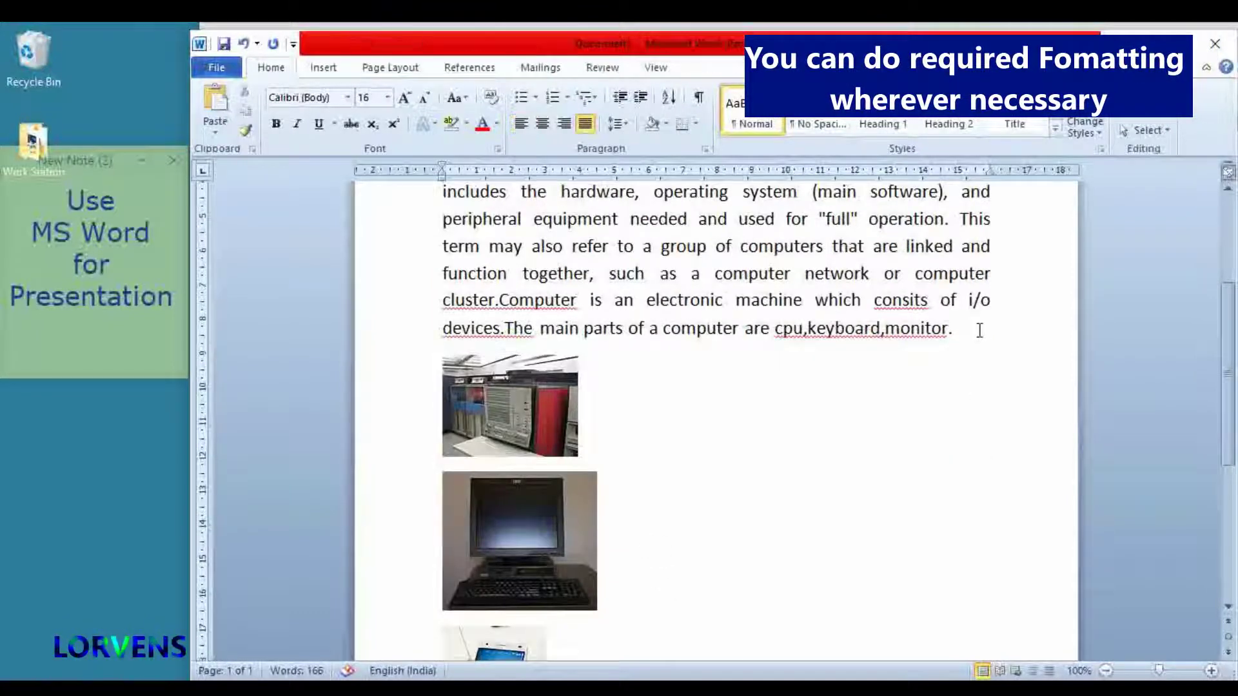
- Add a blank line above the pictures, then enlarge the mainframe picture to about double size and centre it
key(Return)
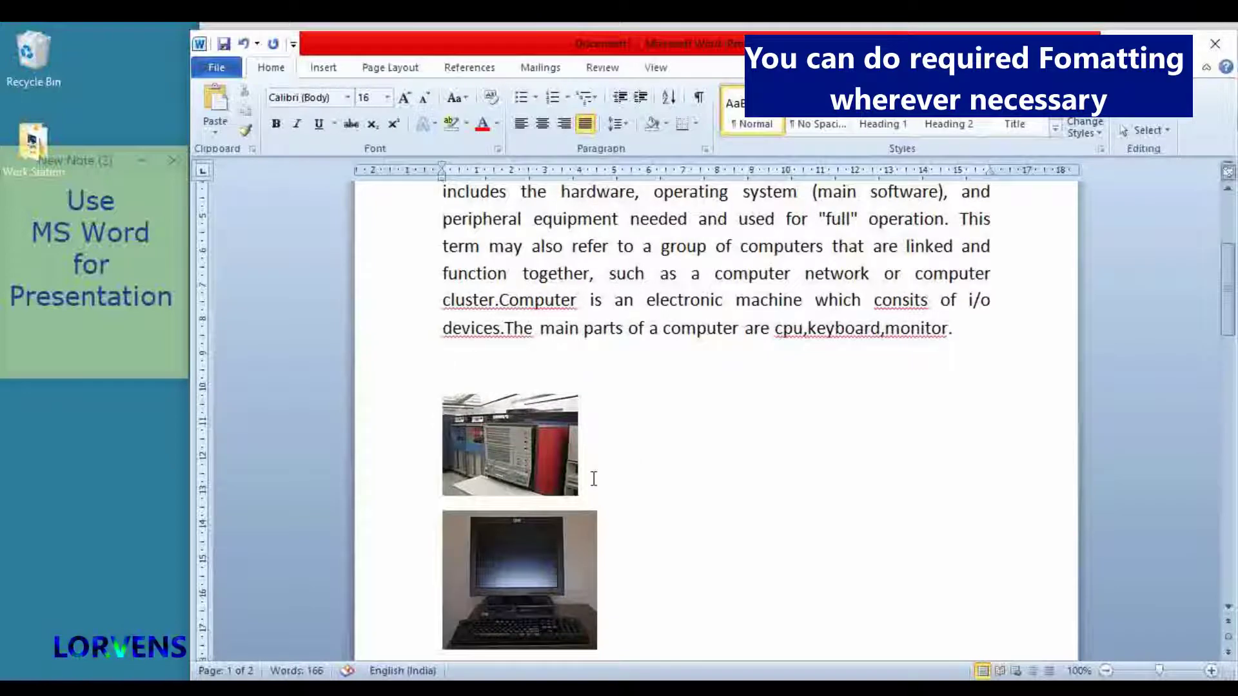
click(564, 480)
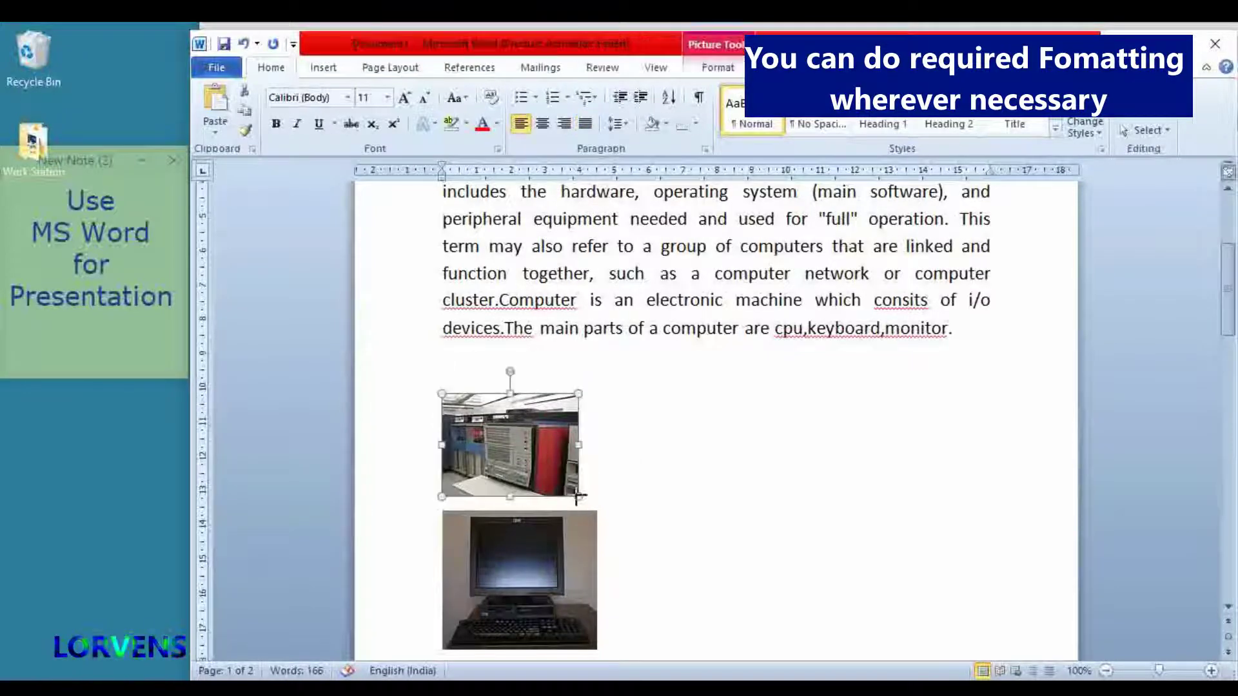
drag(578, 496, 770, 554)
click(542, 124)
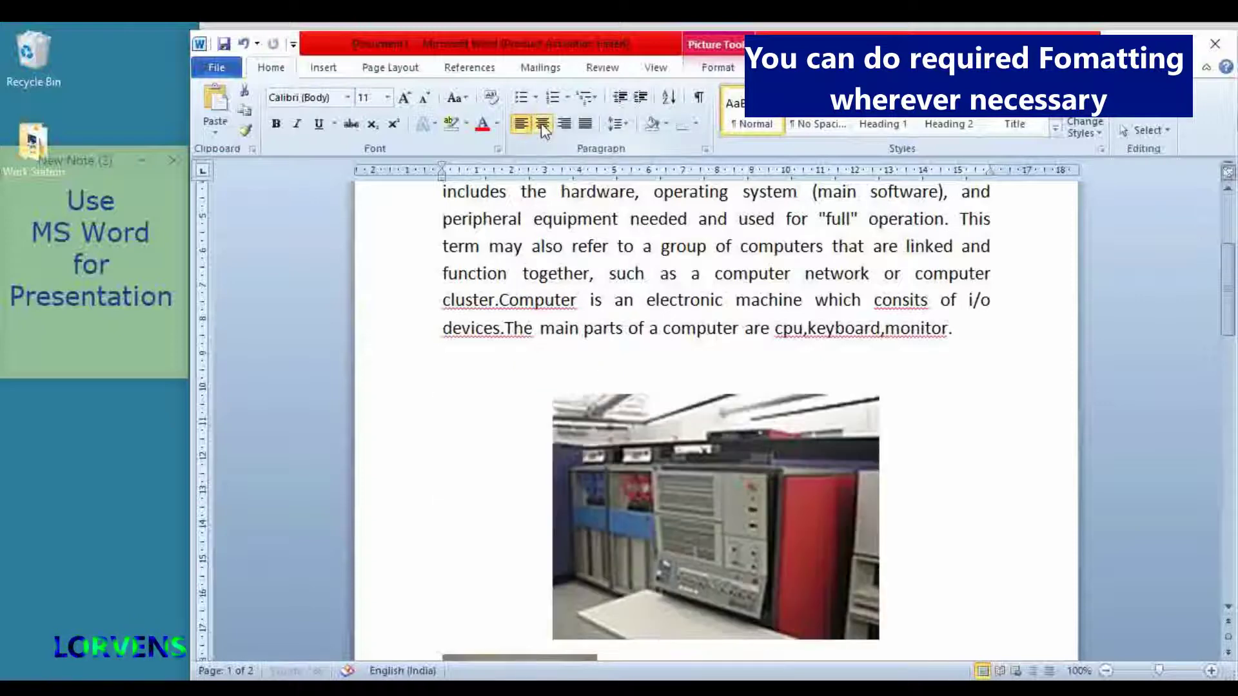
scroll(670, 373, down, 5)
scroll(663, 378, down, 5)
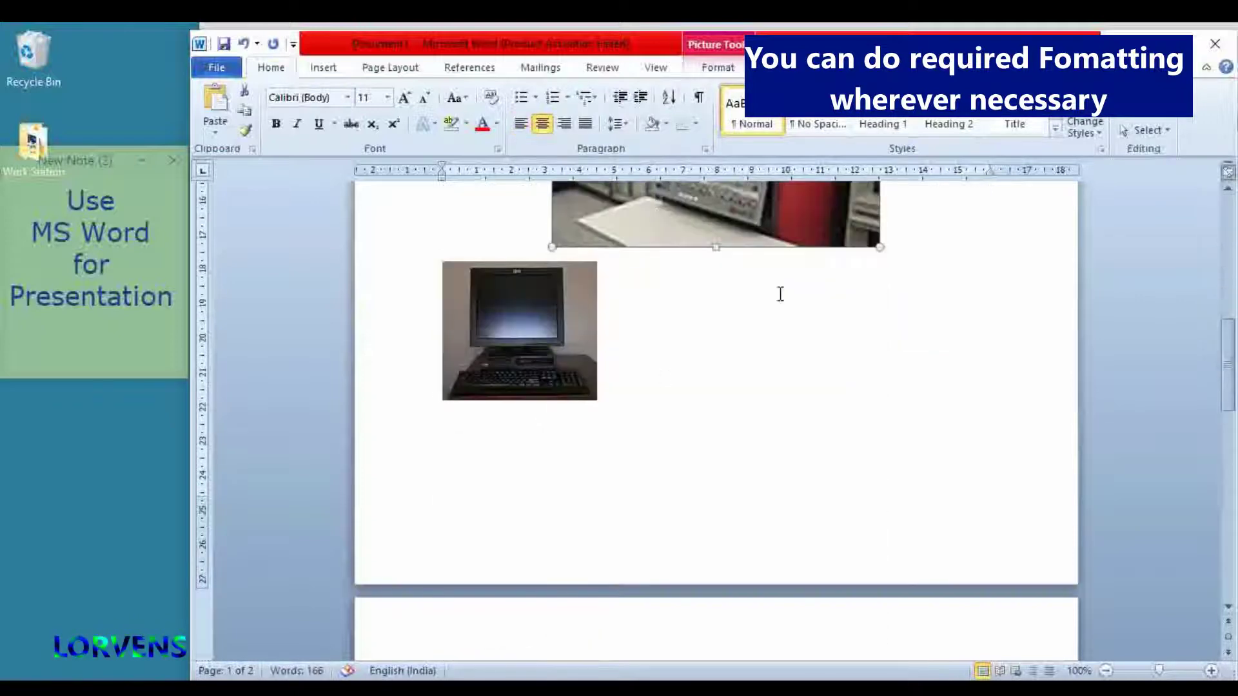
- Add a blank line below the first picture, then enlarge and centre the monitor picture
click(896, 252)
key(Return)
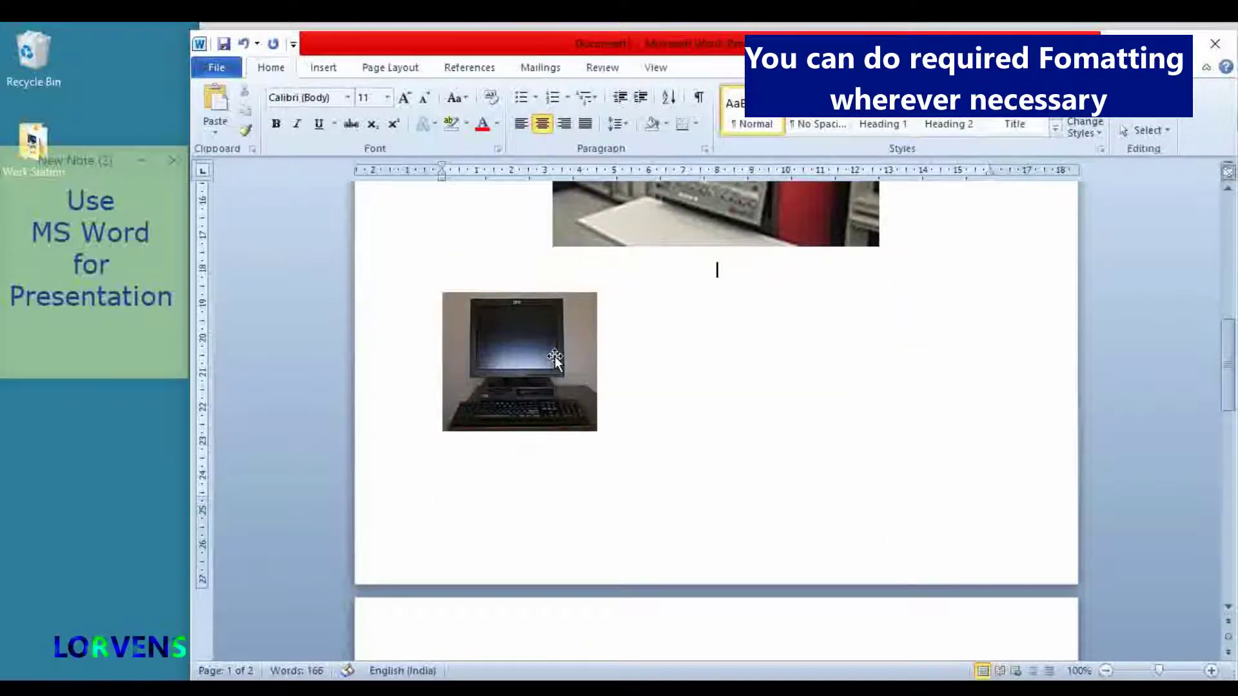
click(554, 356)
drag(597, 431, 740, 505)
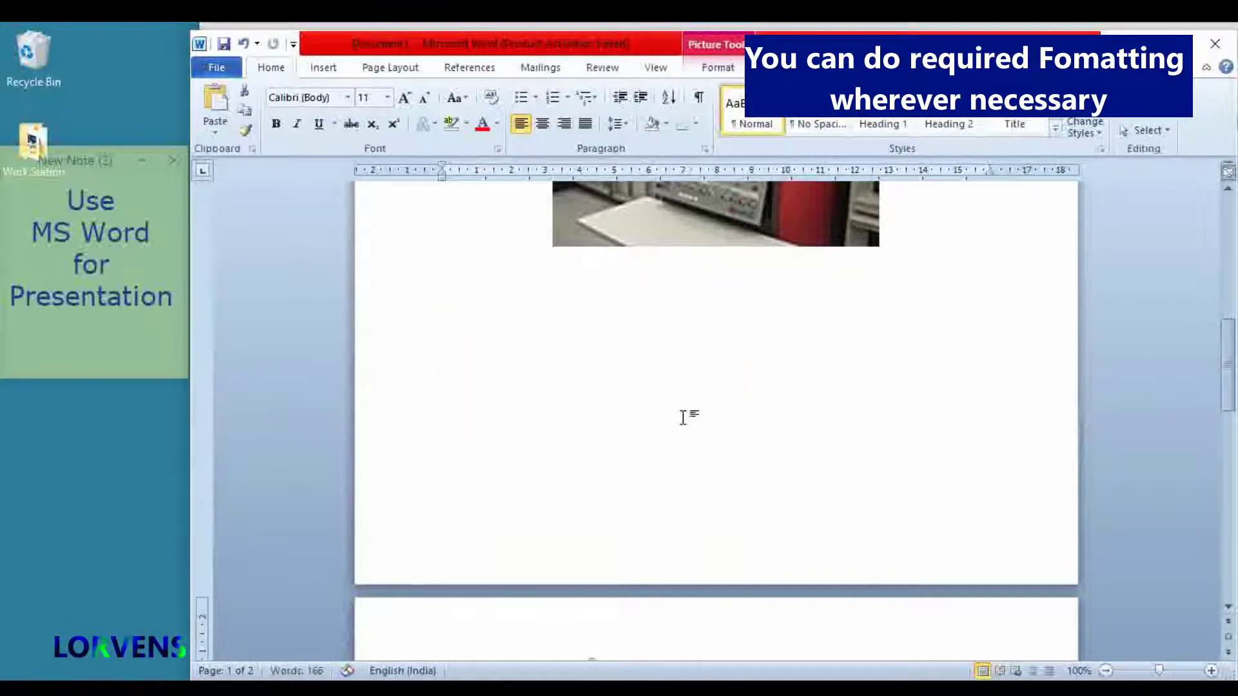
scroll(588, 345, down, 5)
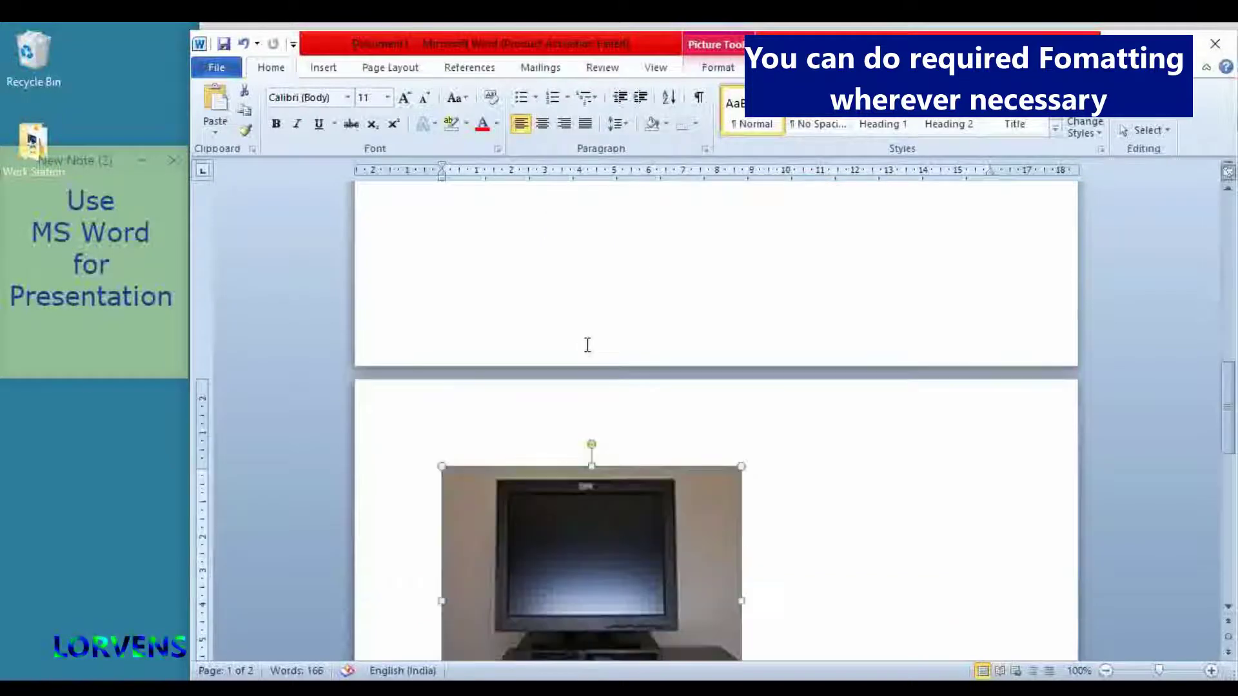
scroll(588, 345, down, 3)
click(542, 123)
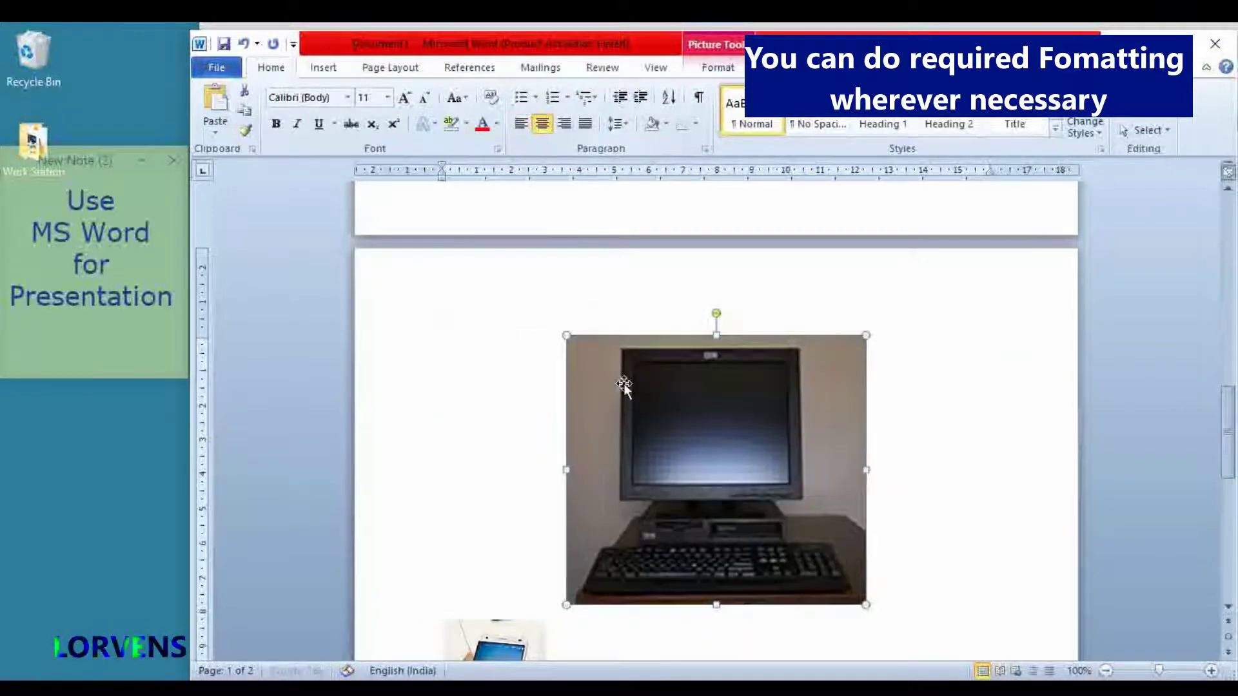
scroll(643, 434, down, 5)
scroll(643, 434, down, 3)
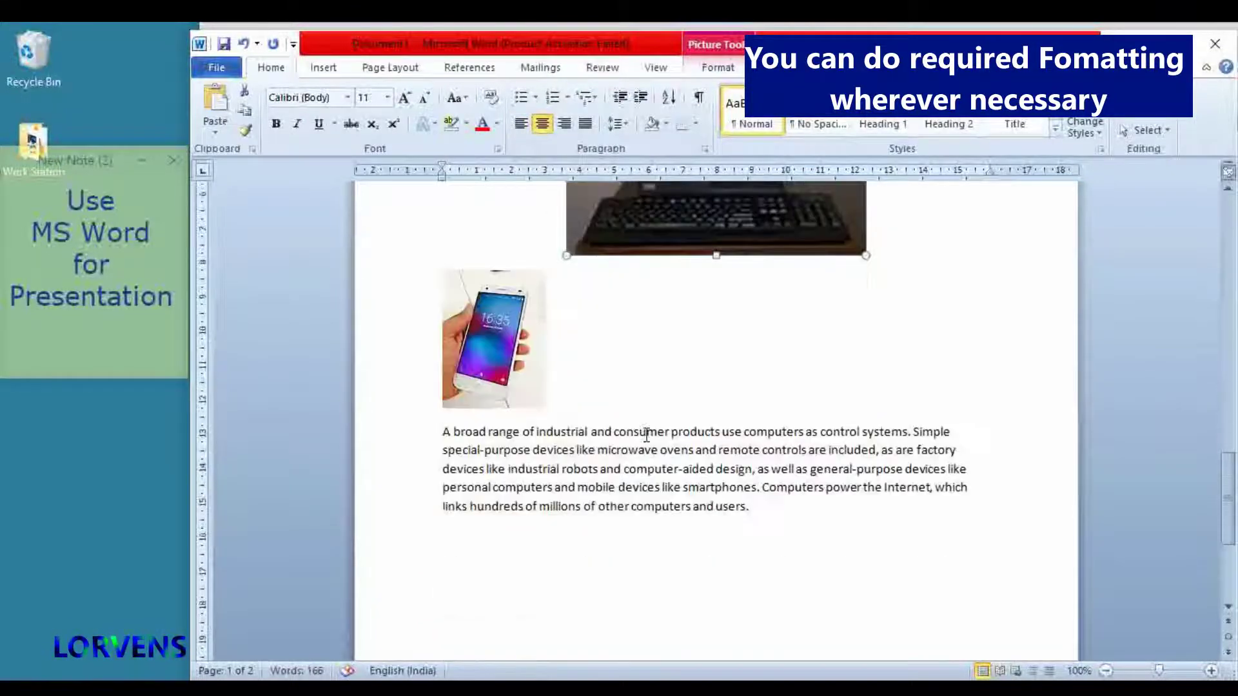
- Add a blank line below the monitor picture, enlarge and centre the phone picture, then add a blank line after it
click(879, 264)
key(Return)
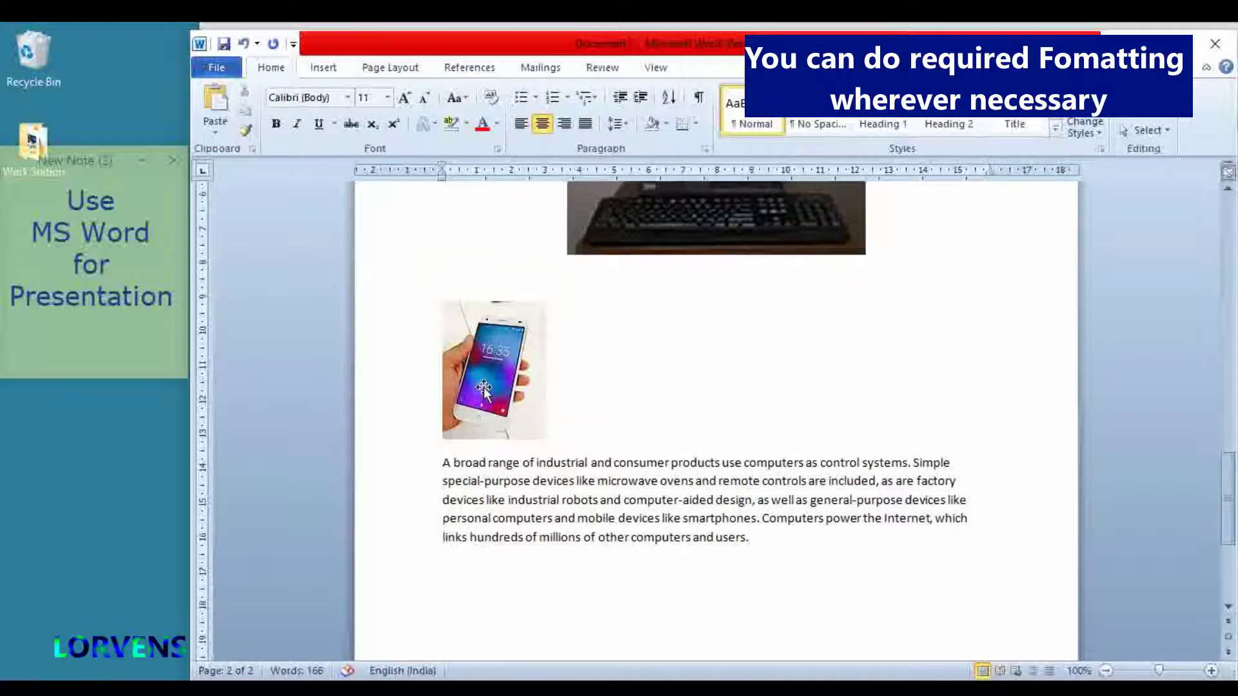
click(483, 389)
drag(547, 440, 672, 513)
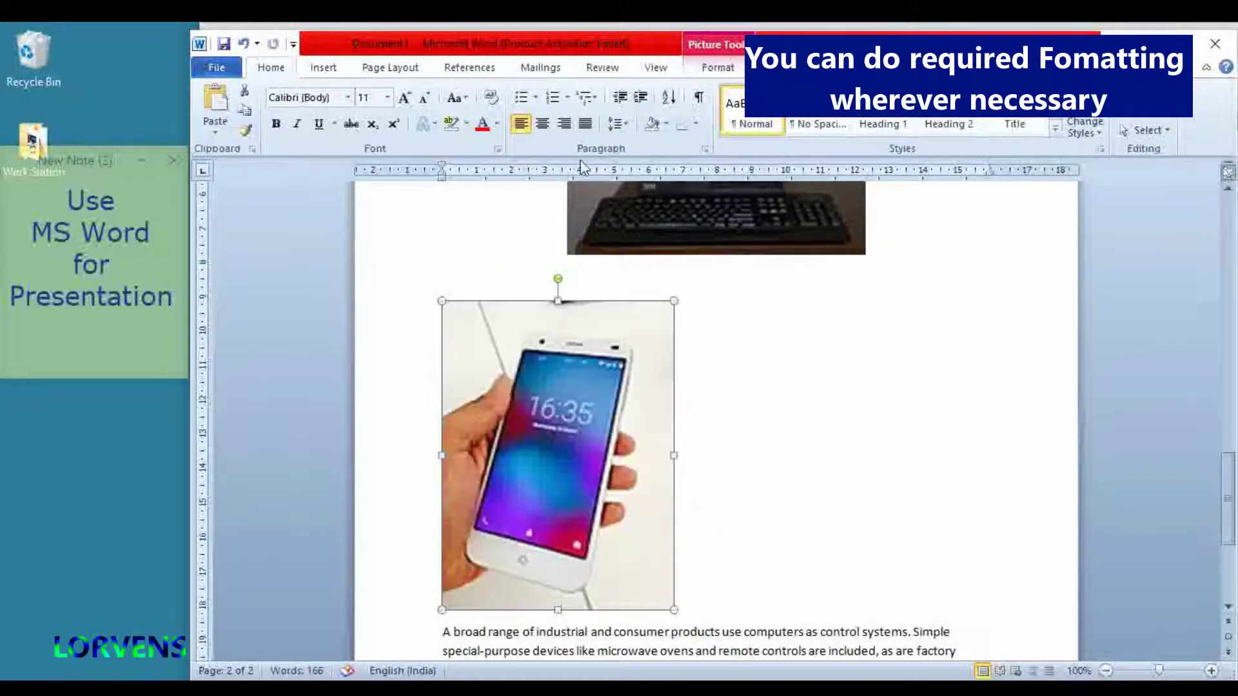
click(543, 123)
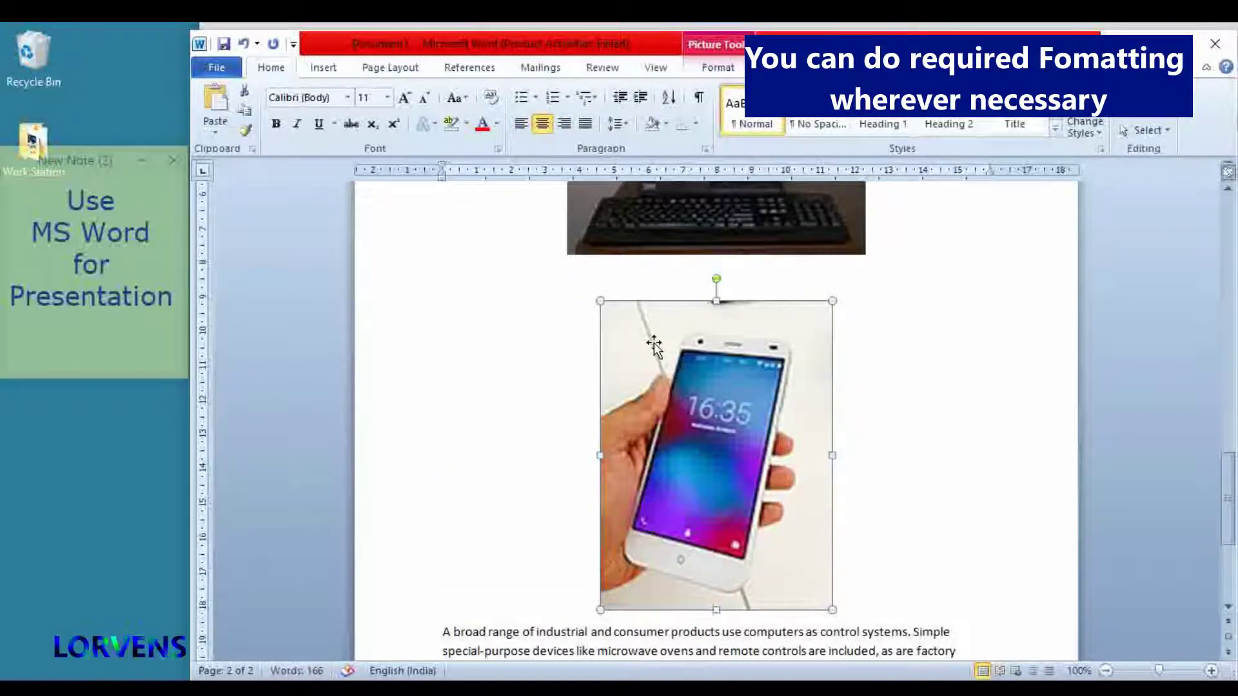
scroll(654, 345, down, 2)
scroll(764, 413, down, 3)
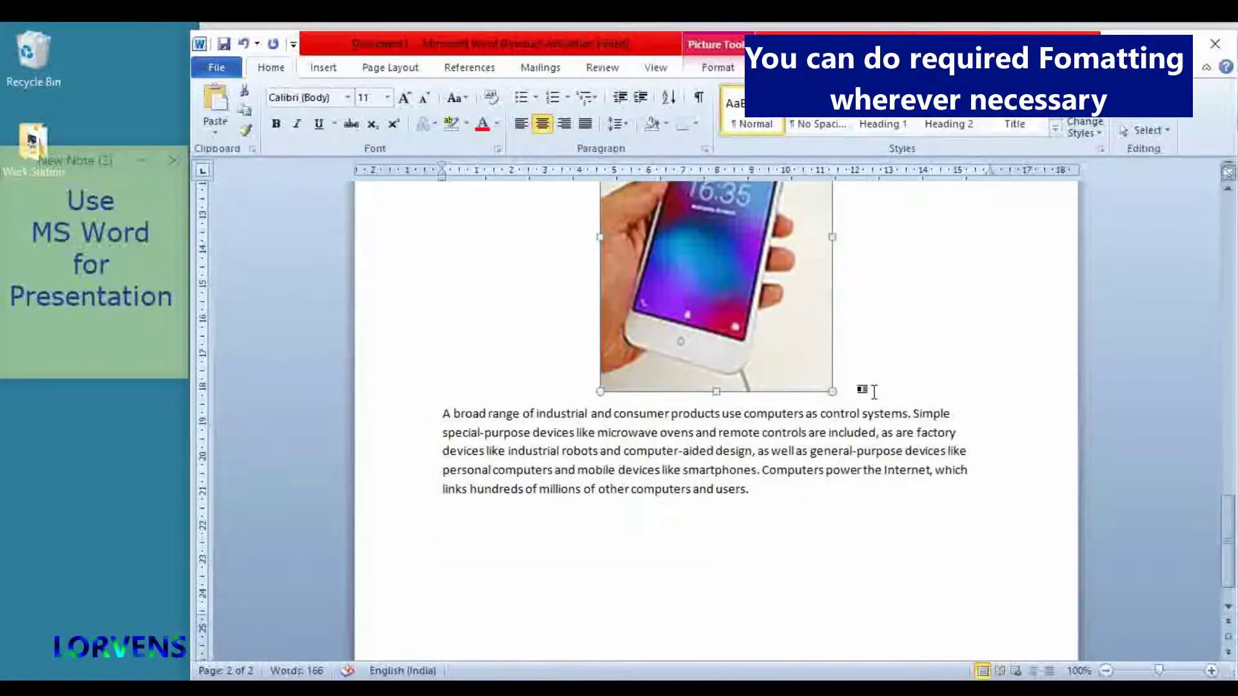
click(874, 390)
key(Return)
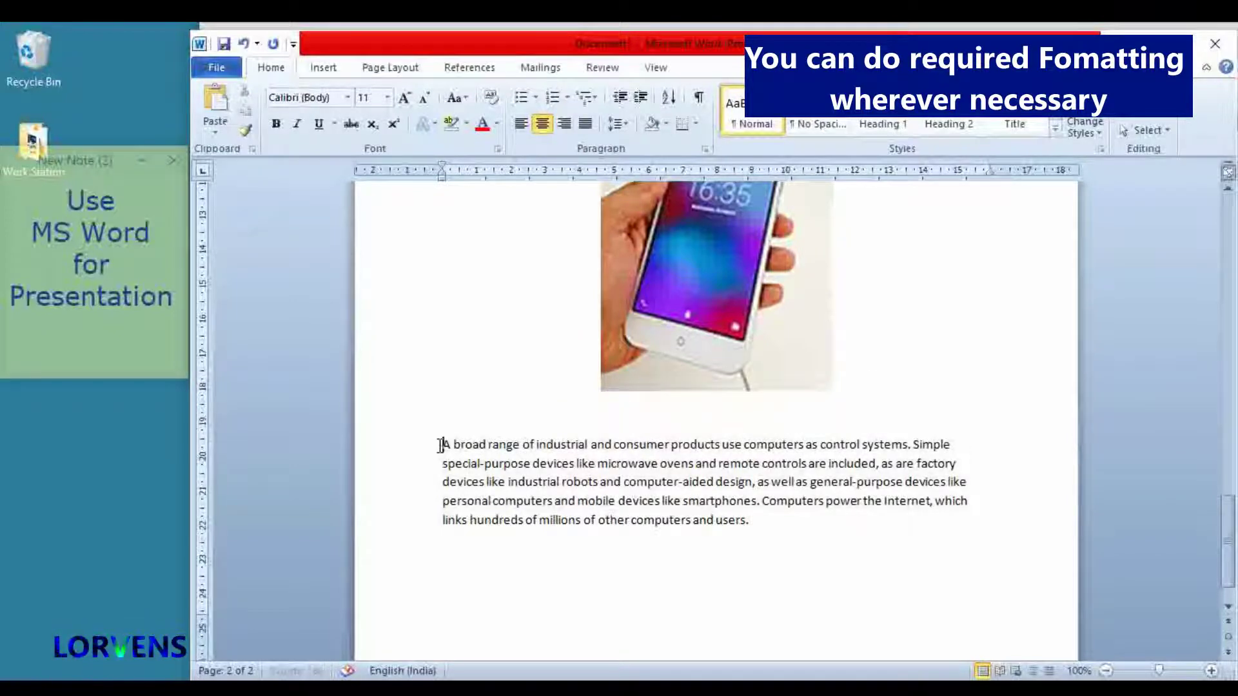
- Justify the 'A broad range' paragraph and enlarge its font by three steps
drag(441, 447, 745, 520)
click(521, 123)
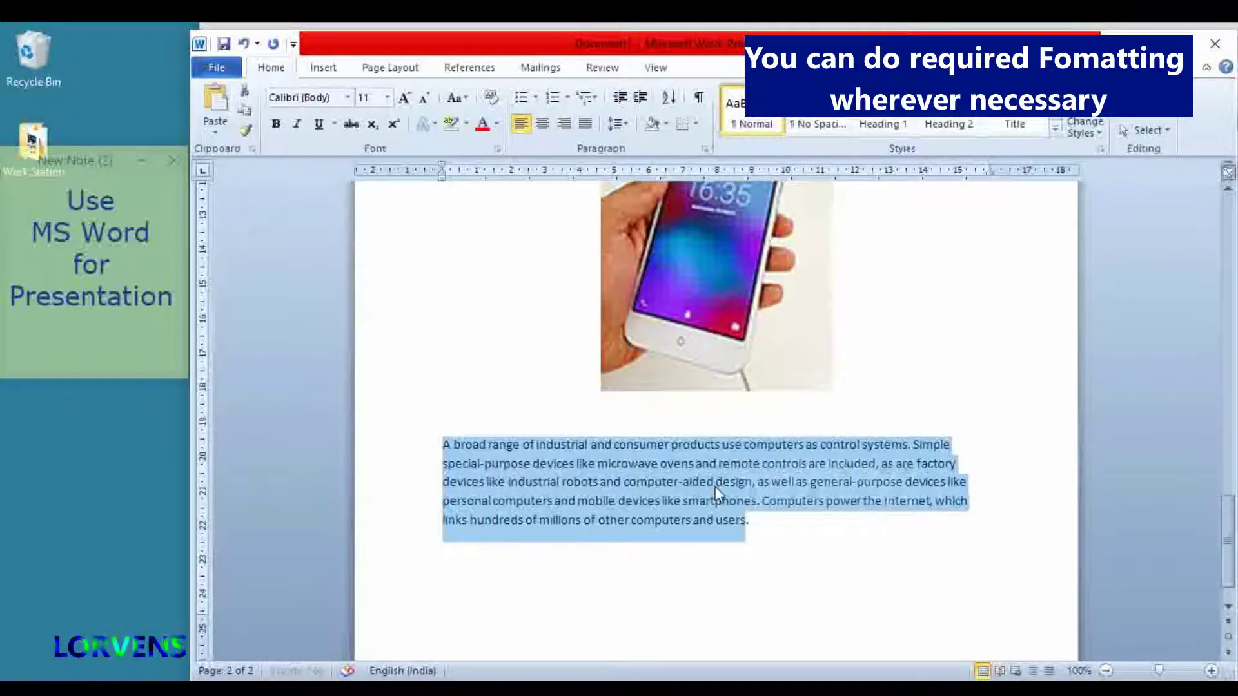
click(588, 125)
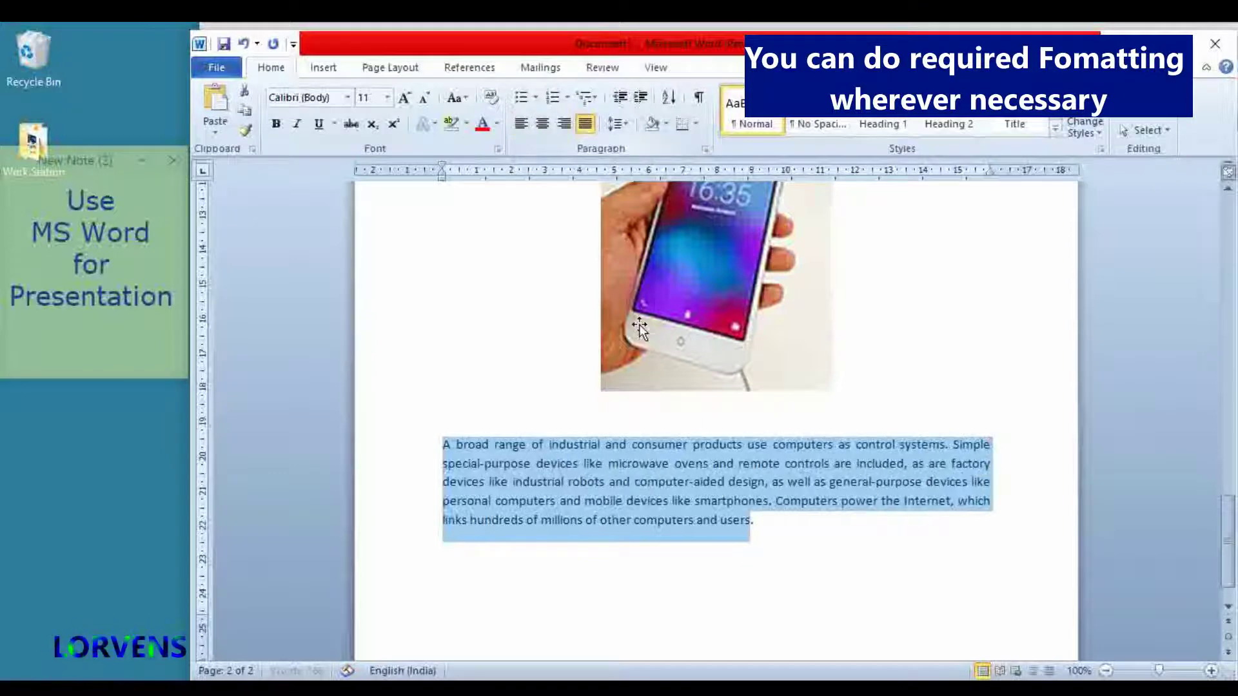
click(404, 100)
click(405, 100)
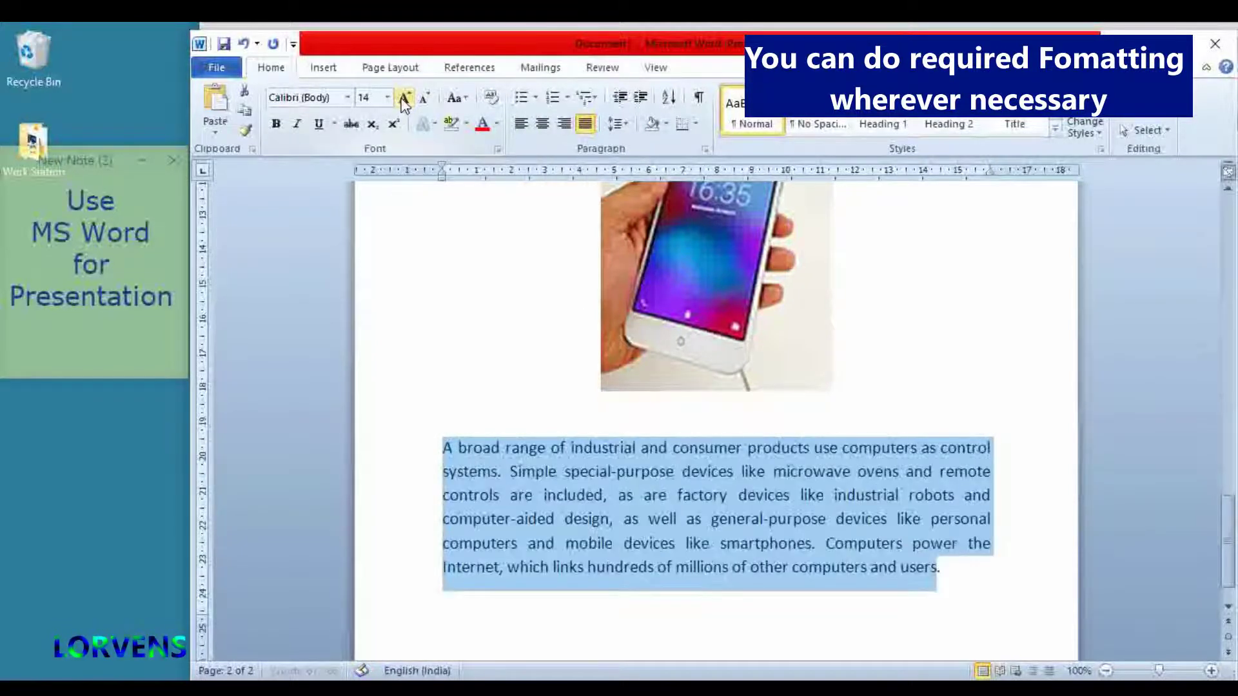
click(404, 100)
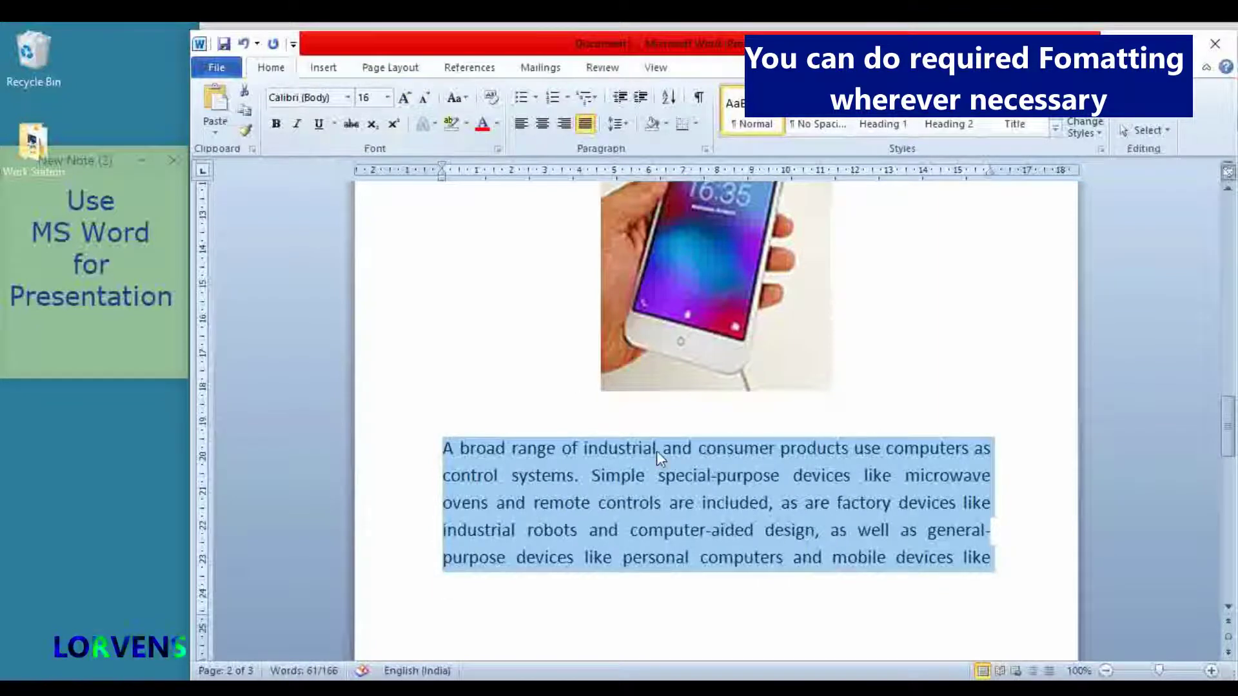
- Insert two blank lines above the paragraph to push it onto page 3
scroll(657, 451, down, 5)
scroll(645, 449, up, 3)
scroll(642, 447, up, 1)
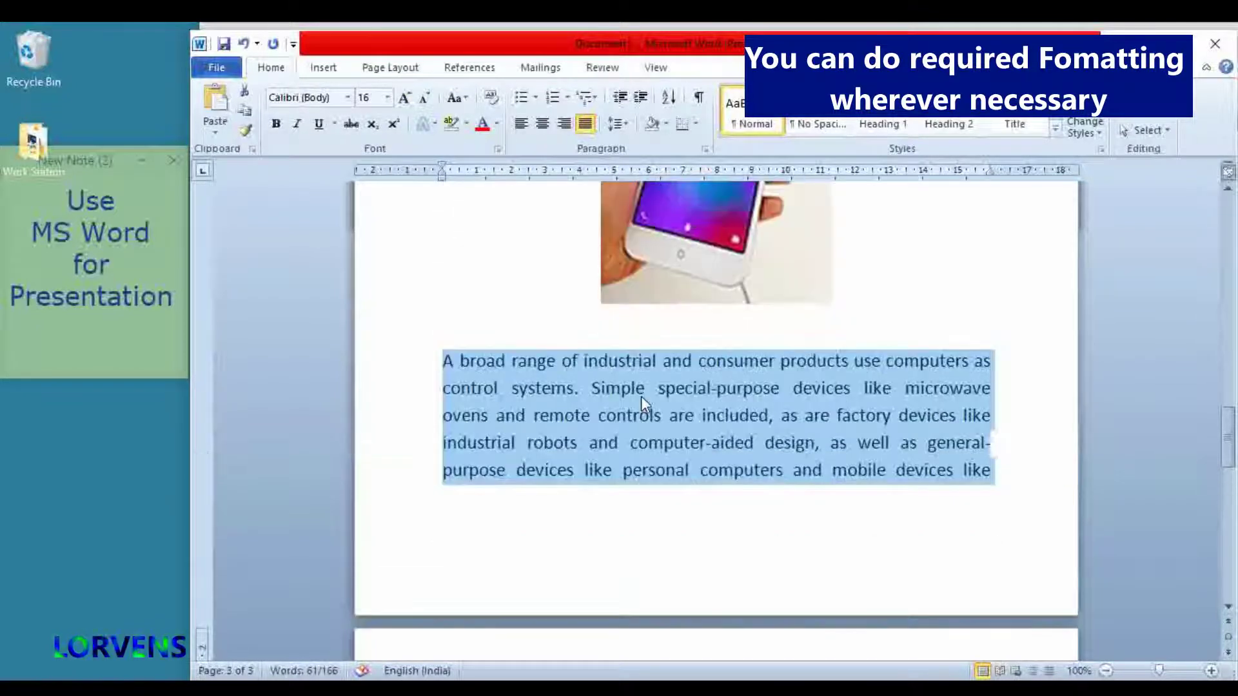
click(651, 329)
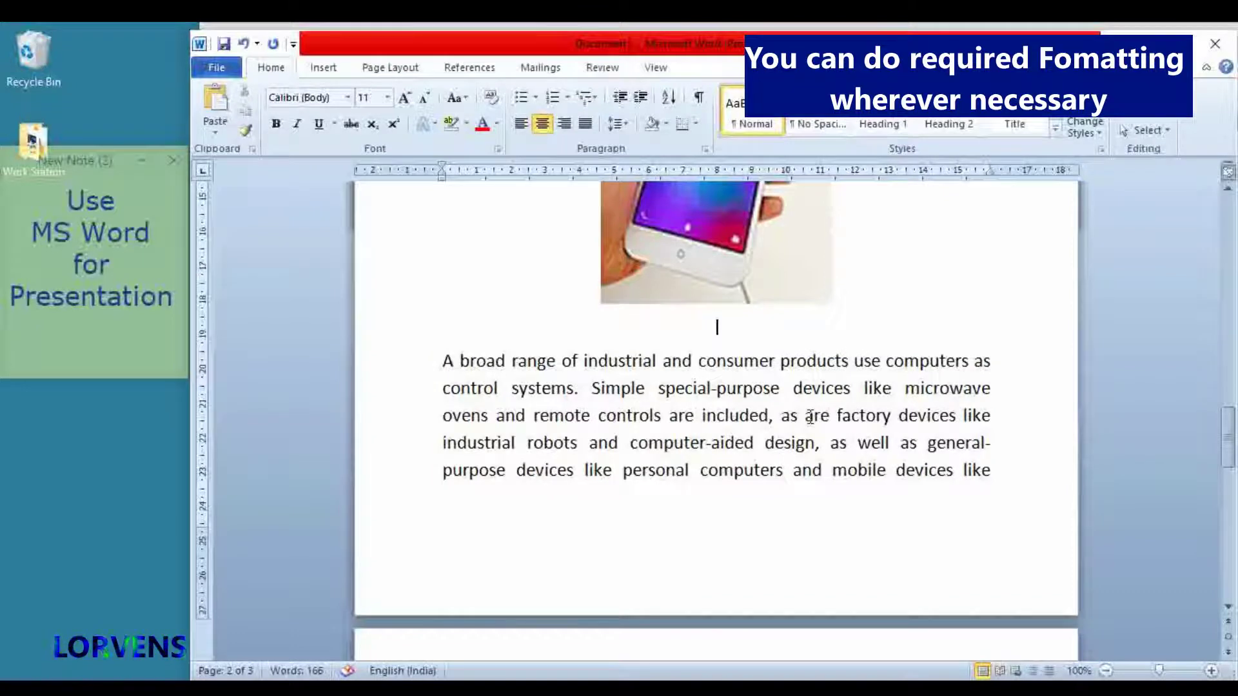
key(Return)
key(Return)
key(Return)
key(Return)
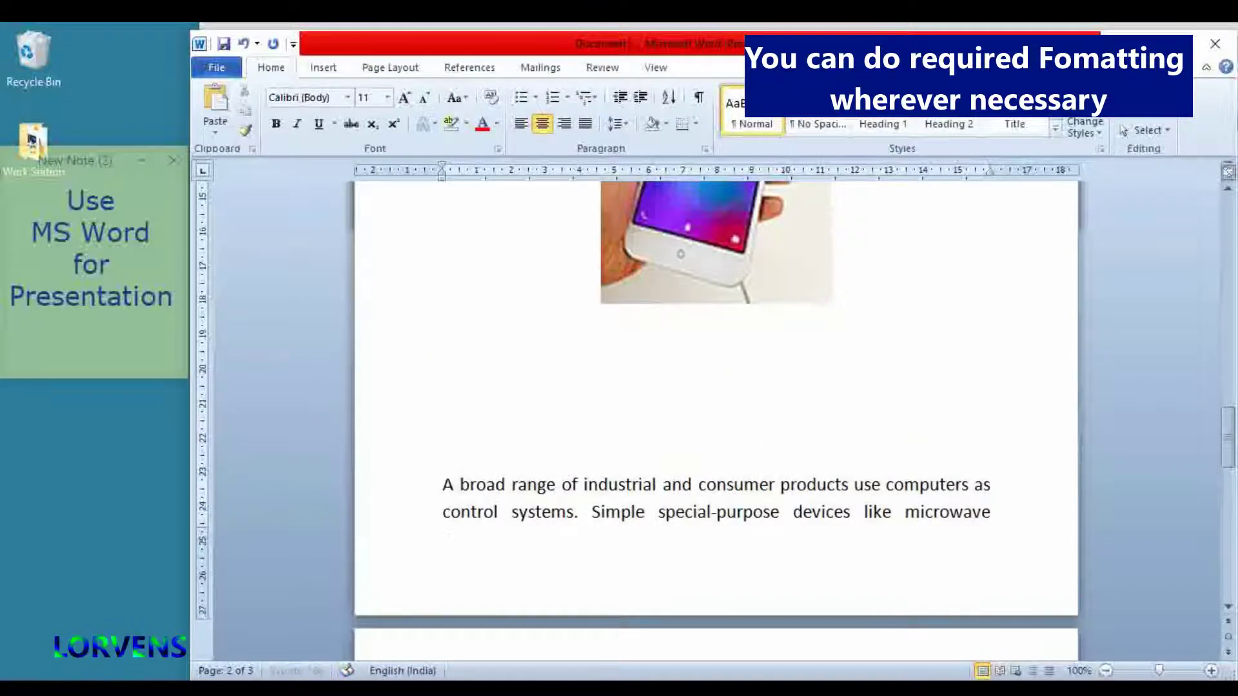
key(Return)
key(Return)
- Make the whole paragraph on page 3 red
scroll(814, 423, down, 5)
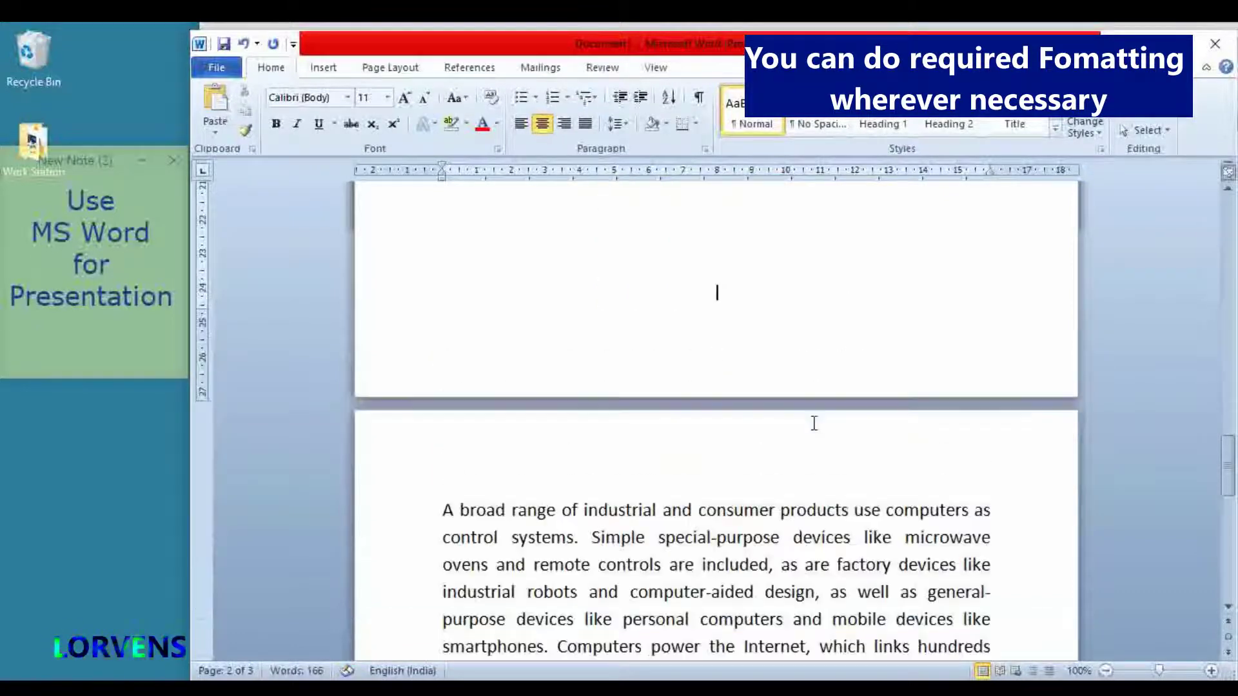
scroll(814, 423, down, 4)
scroll(802, 437, down, 3)
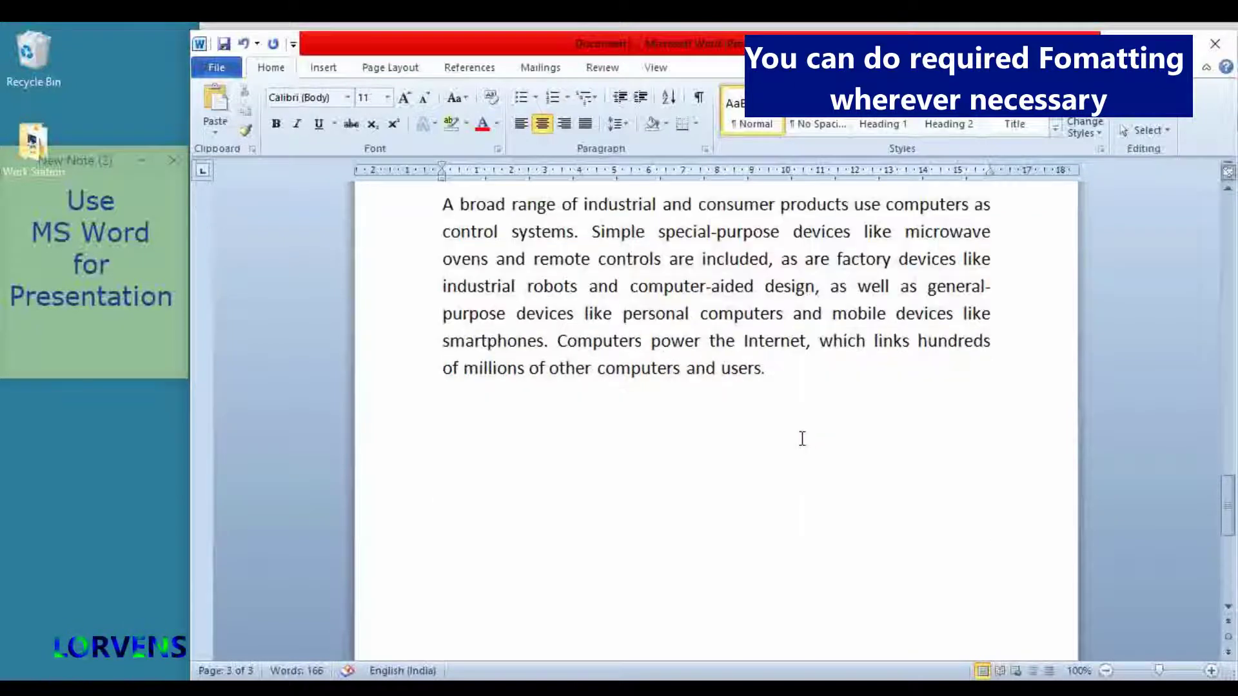
scroll(479, 371, up, 4)
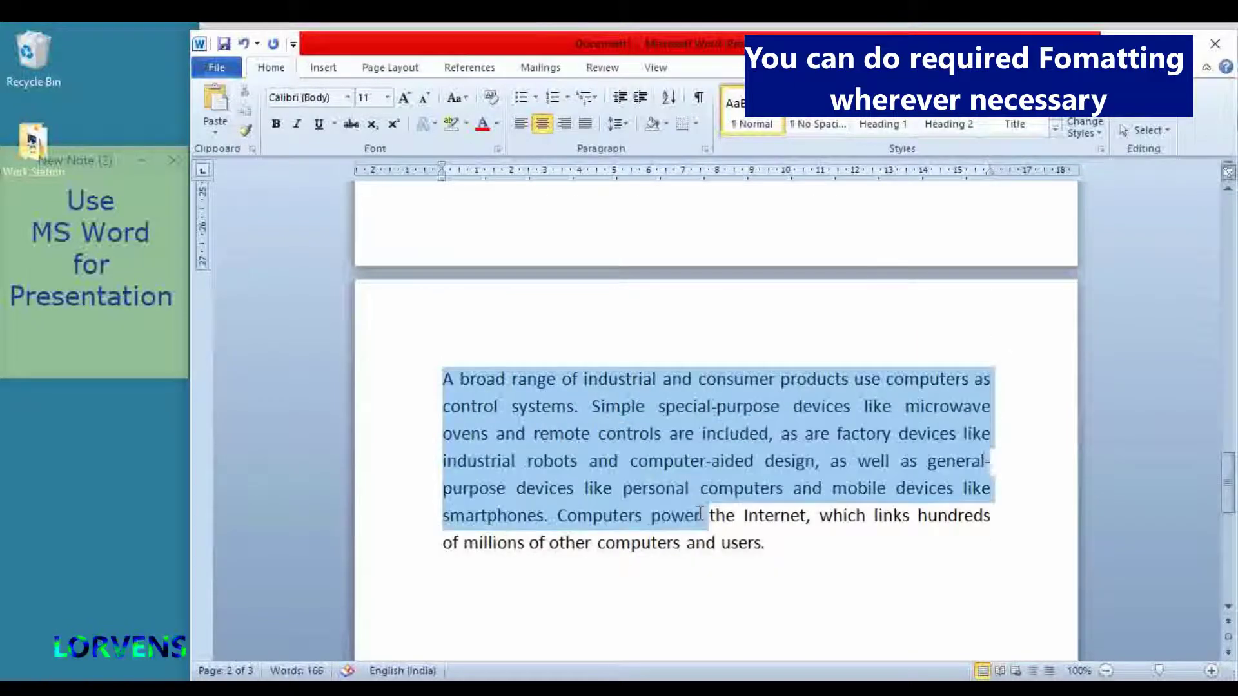
drag(445, 379, 780, 548)
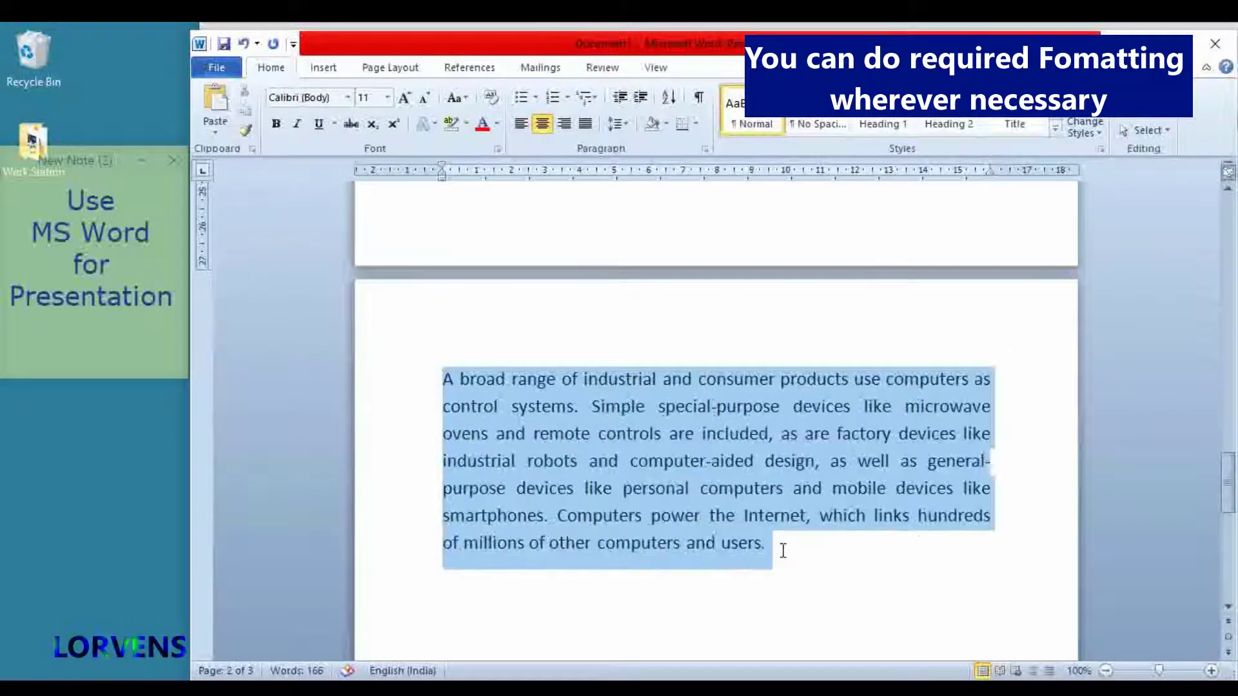
click(482, 123)
click(780, 586)
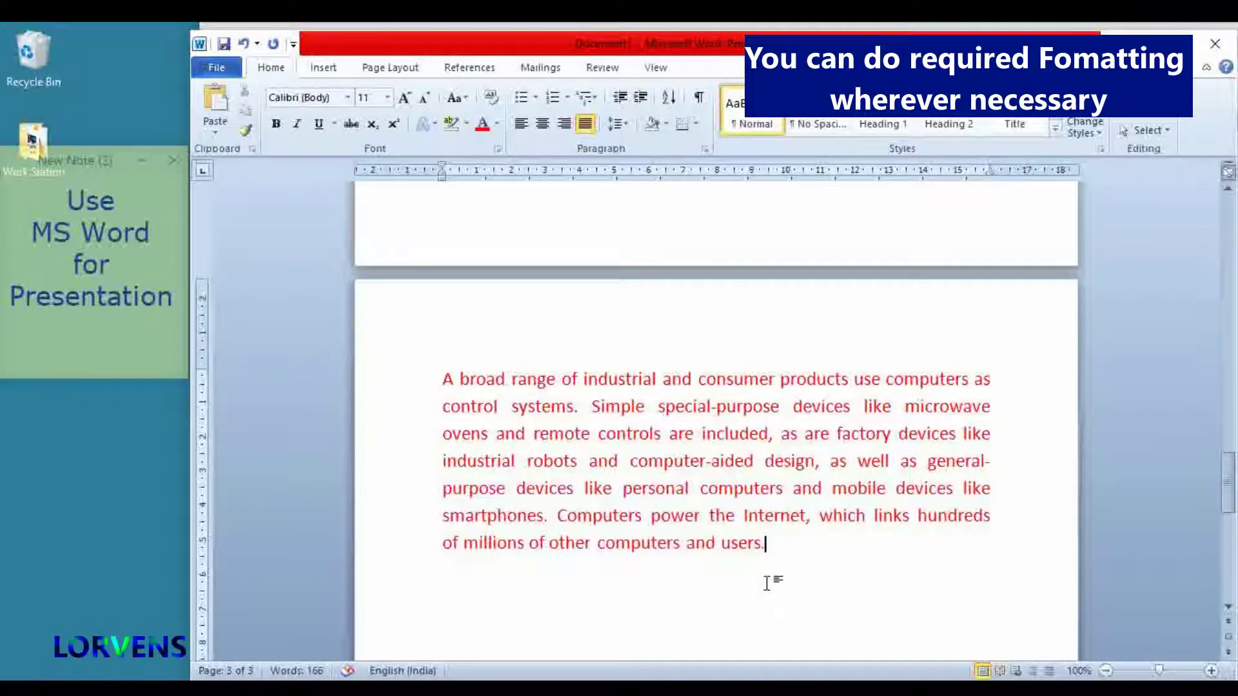
- Colour the whole opening 'A computer is a machine' paragraph green using the Font Color menu
scroll(764, 583, up, 5)
scroll(761, 579, up, 5)
scroll(756, 554, up, 3)
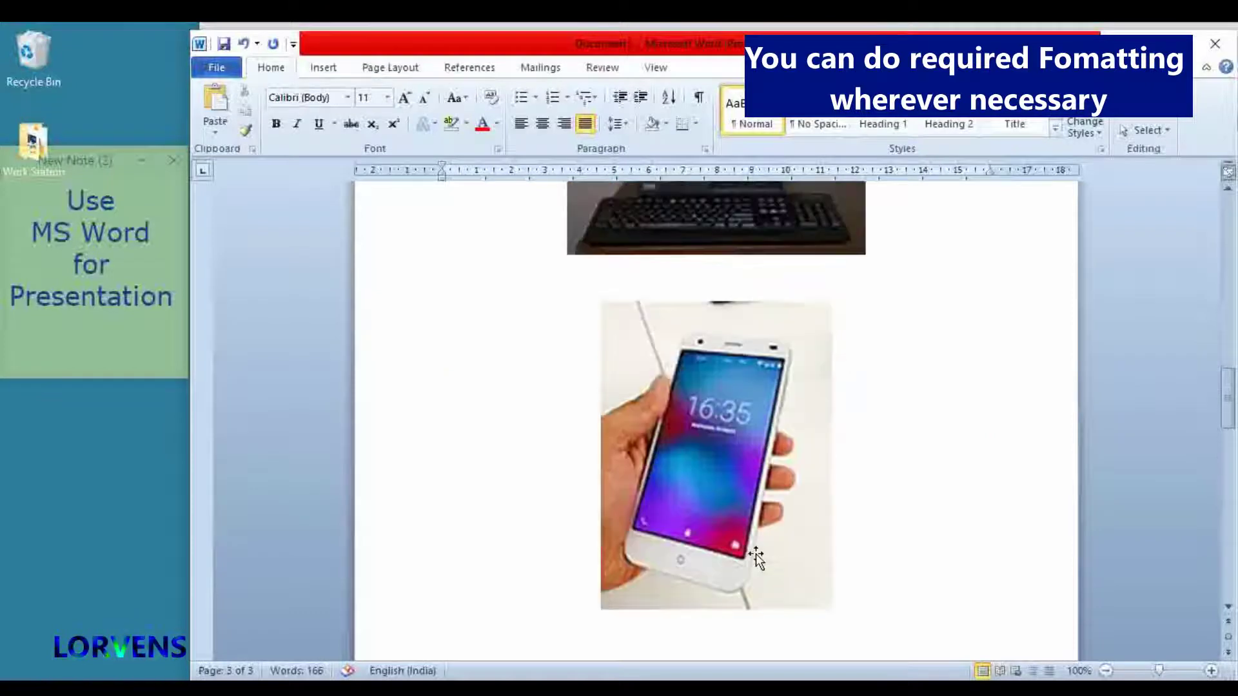
scroll(756, 555, up, 3)
scroll(748, 555, up, 3)
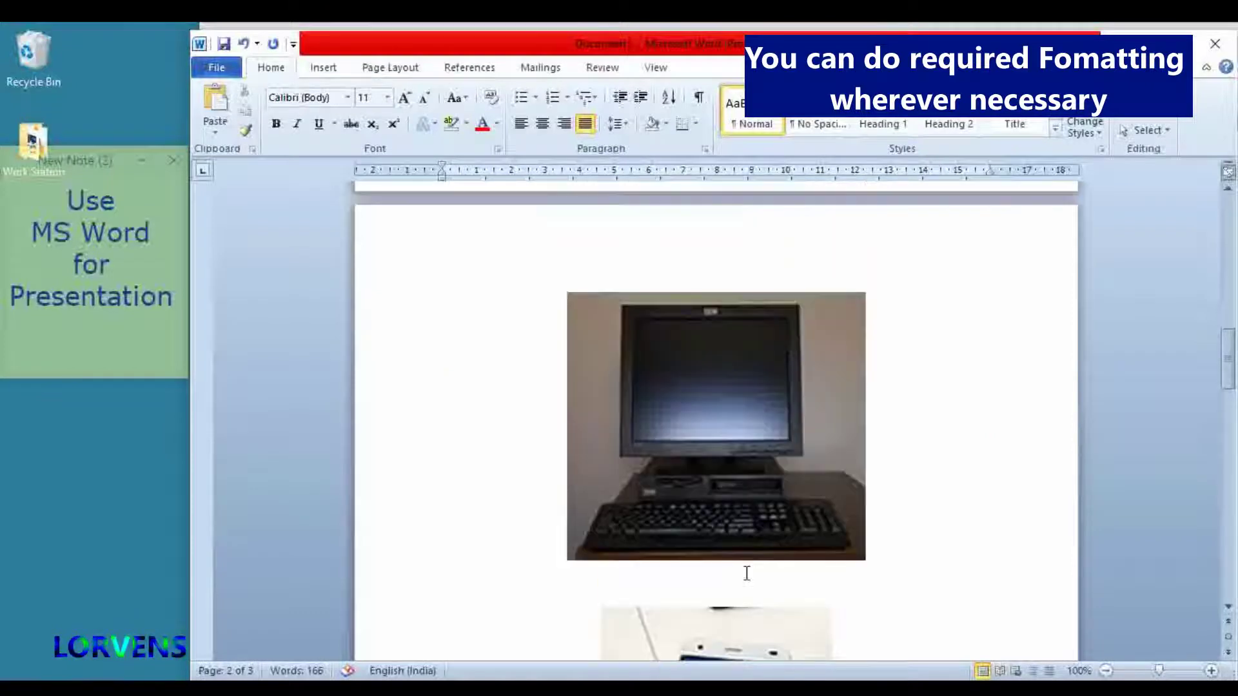
scroll(742, 570, up, 3)
scroll(732, 561, up, 3)
scroll(724, 545, up, 4)
scroll(721, 540, up, 3)
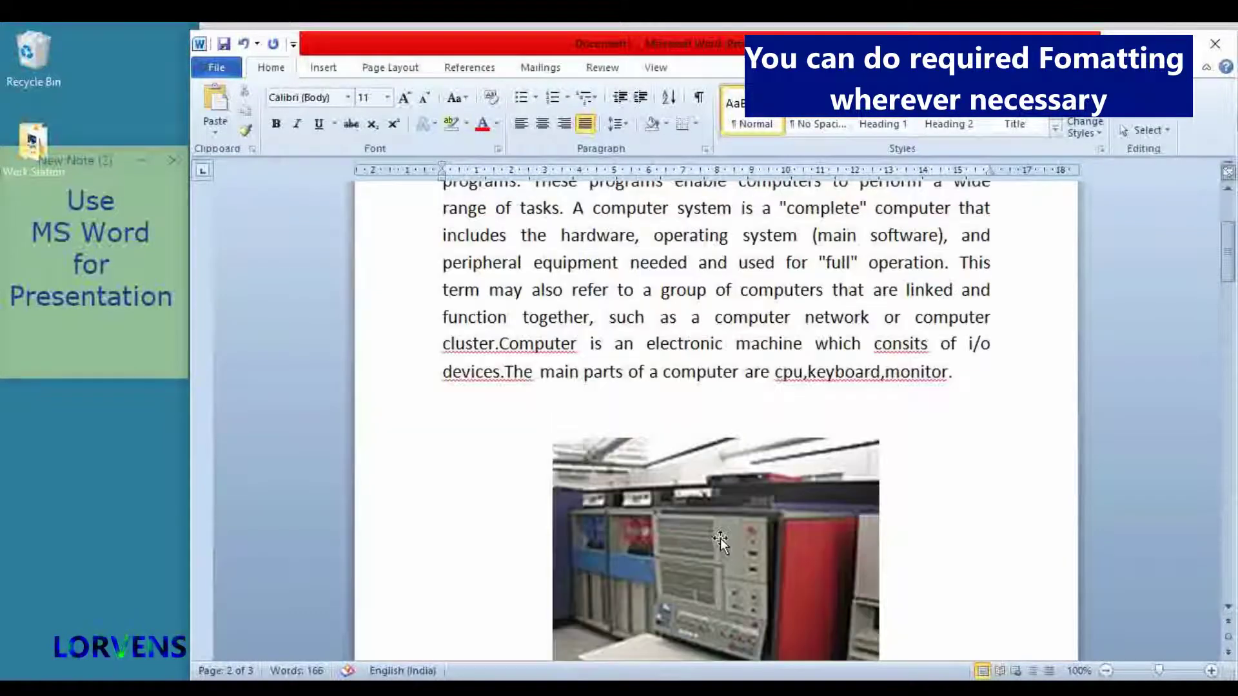
scroll(695, 499, up, 3)
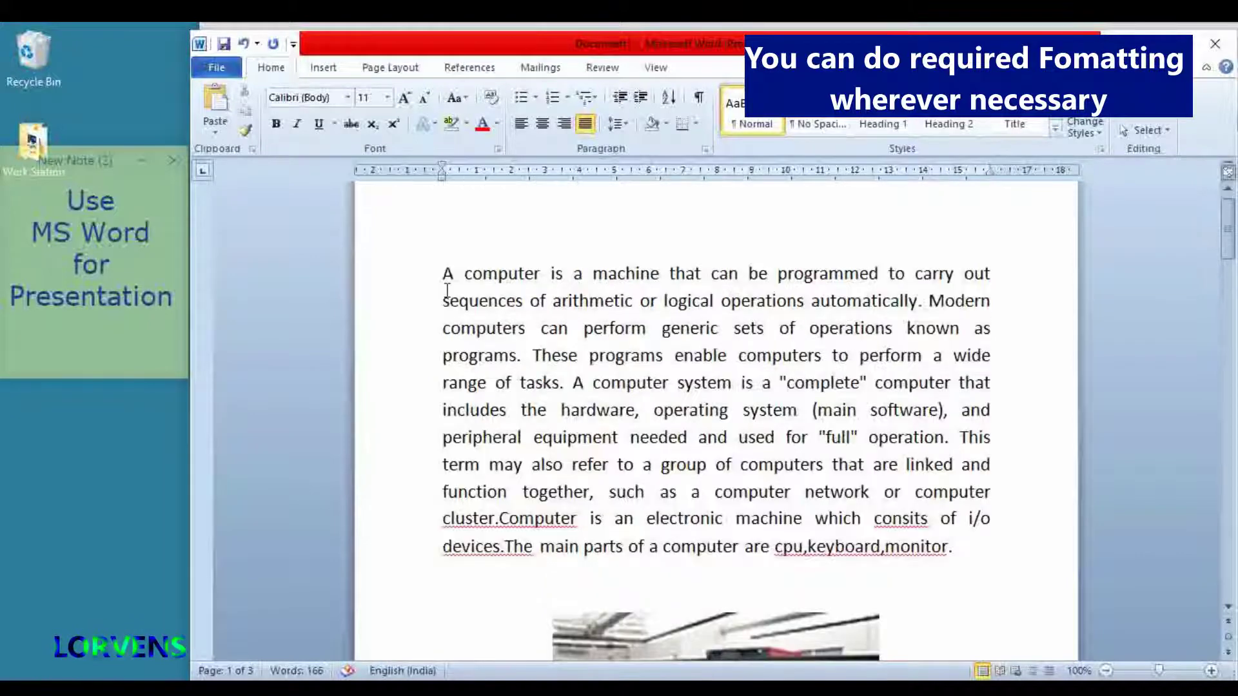
mouse_move(443, 270)
mouse_down()
mouse_move(728, 410)
mouse_move(951, 548)
mouse_up()
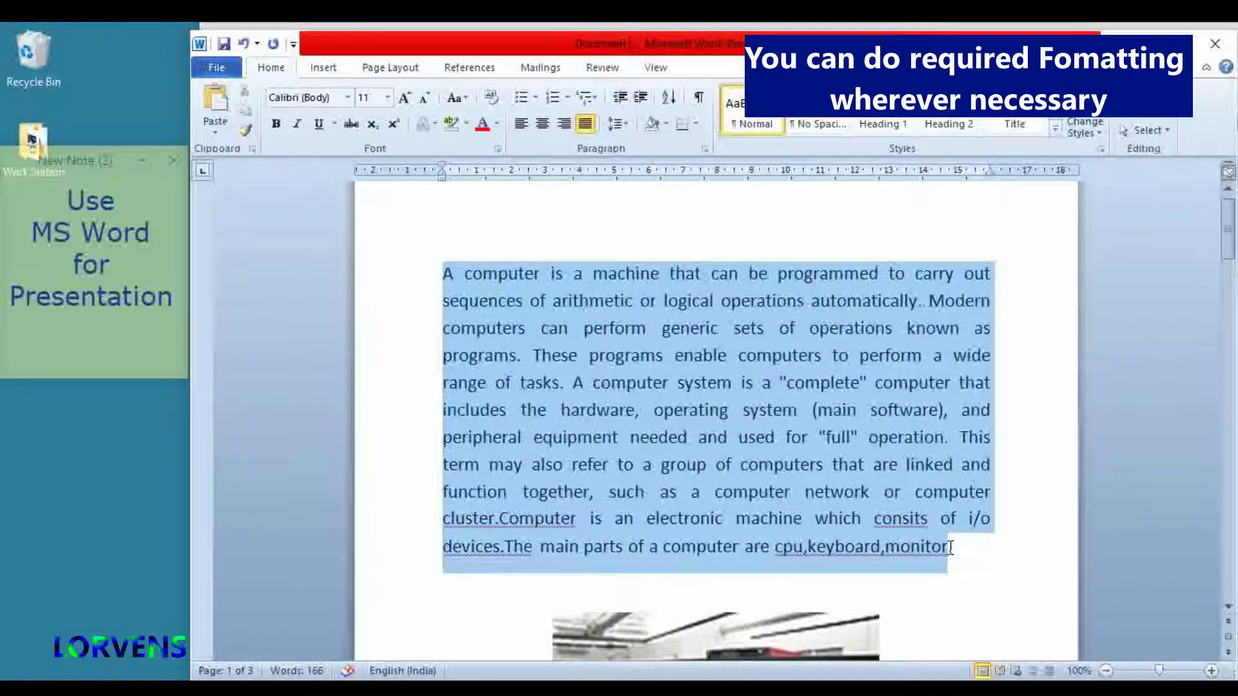
click(953, 548)
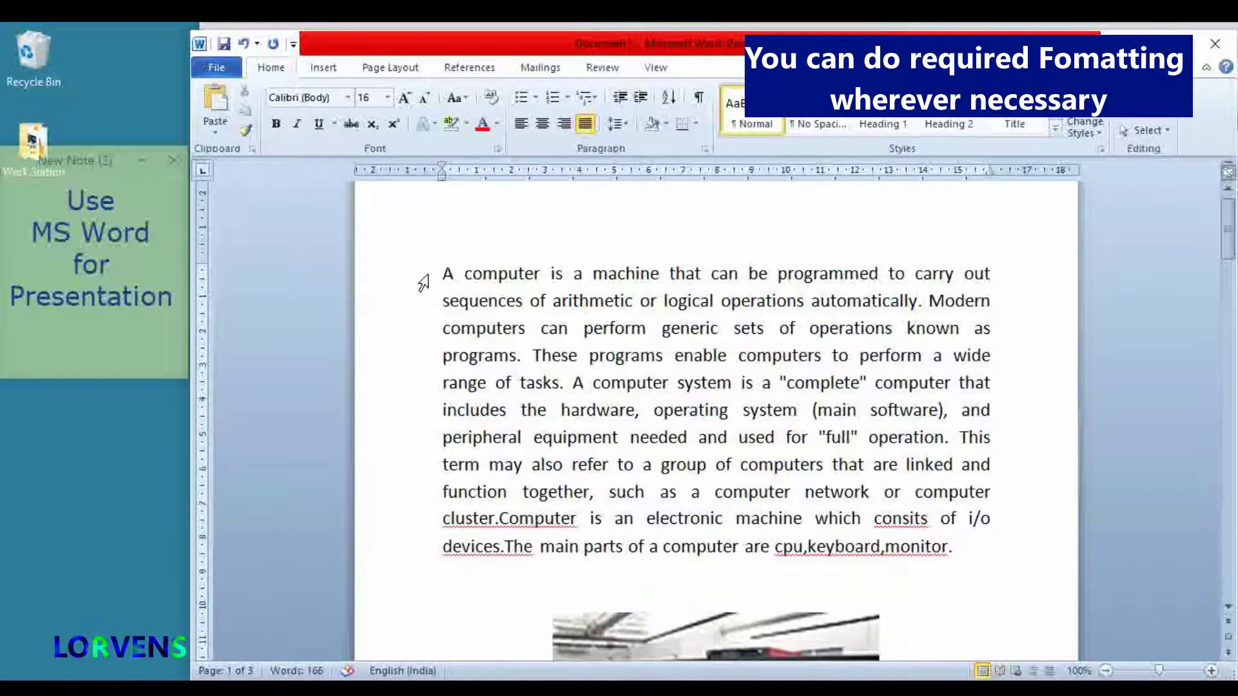
mouse_move(423, 277)
mouse_down()
mouse_move(663, 356)
mouse_move(953, 548)
mouse_up()
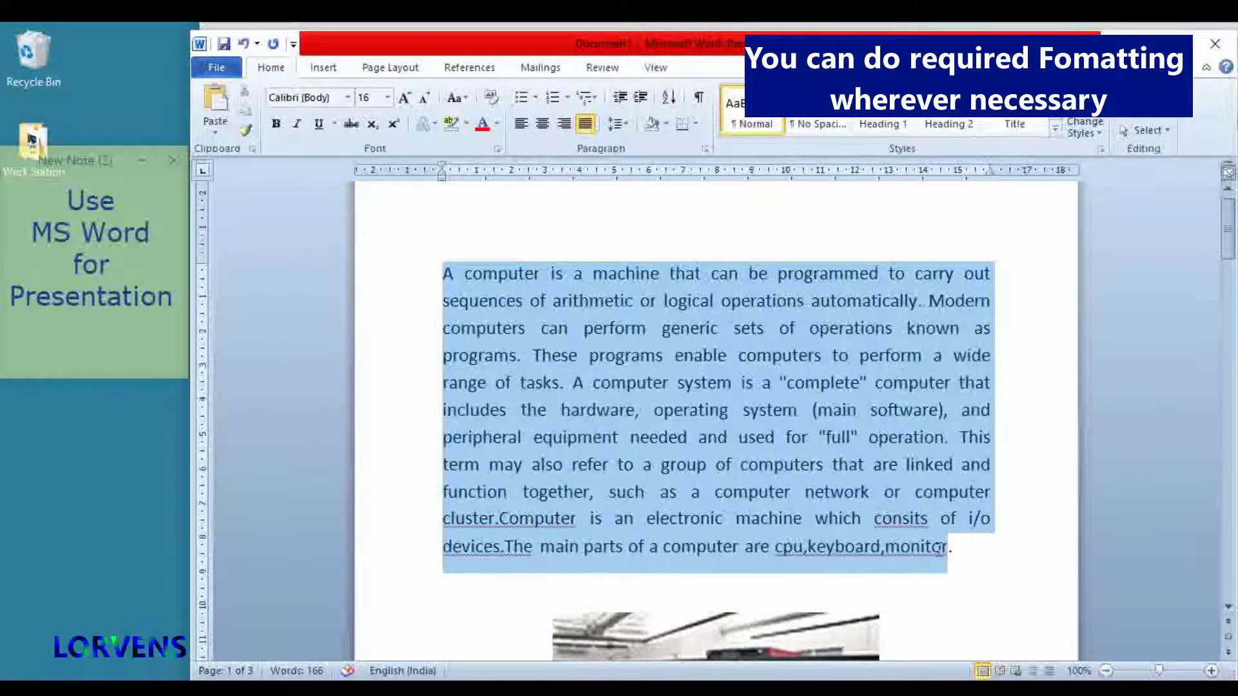
click(498, 124)
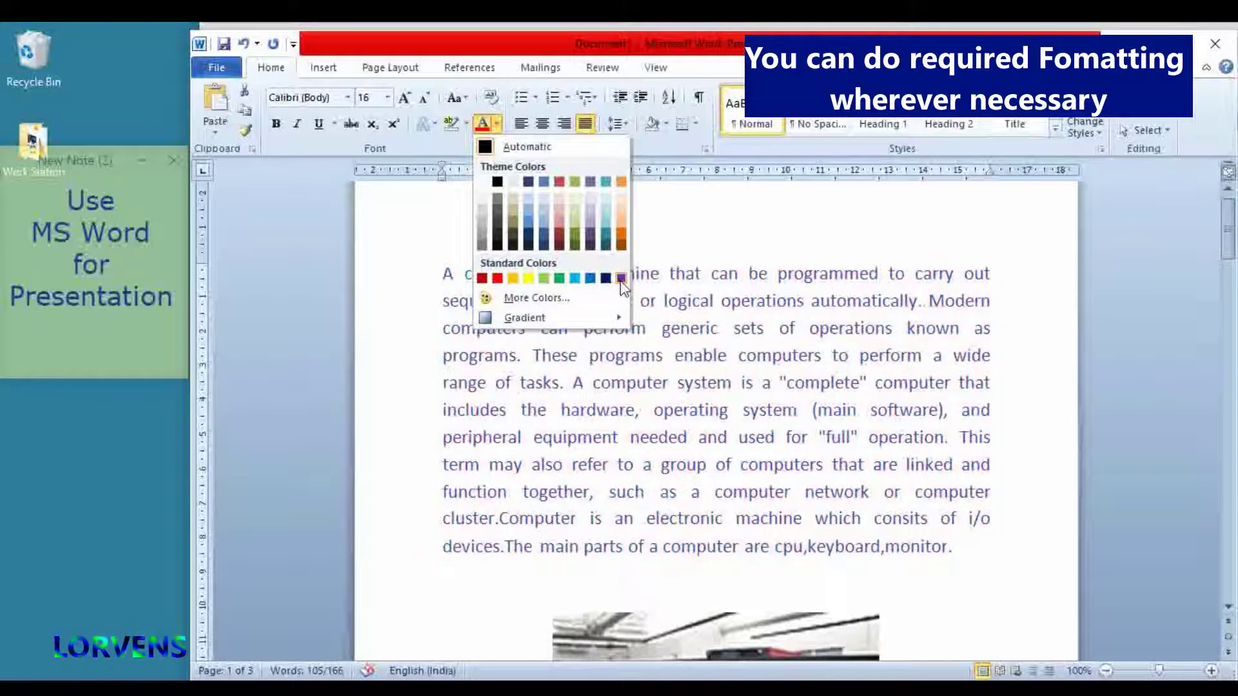
click(560, 278)
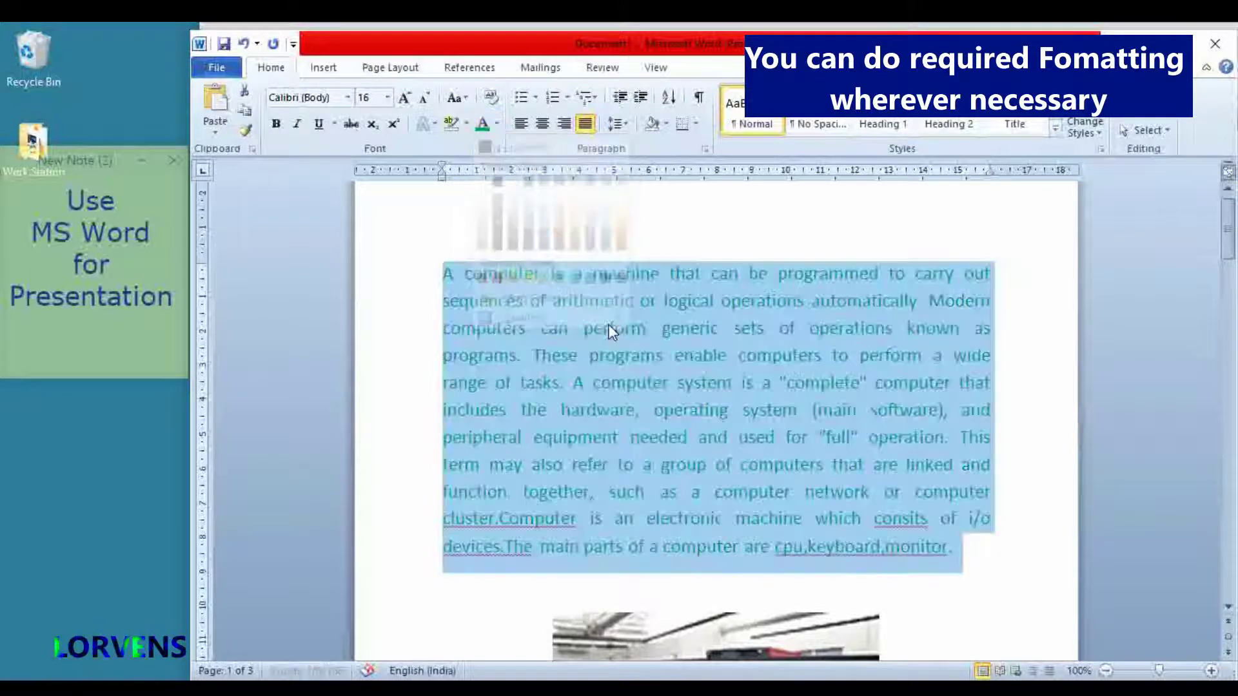
click(871, 547)
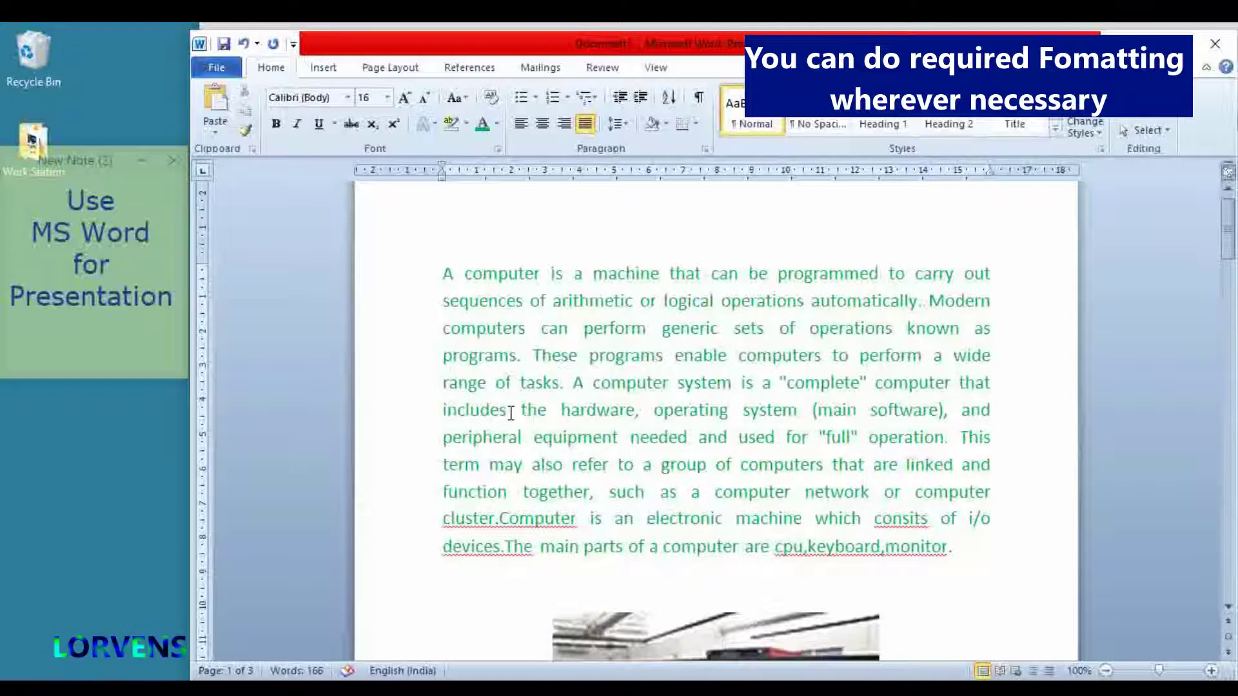
scroll(507, 413, down, 3)
scroll(507, 414, down, 1)
scroll(500, 412, down, 2)
scroll(496, 412, down, 1)
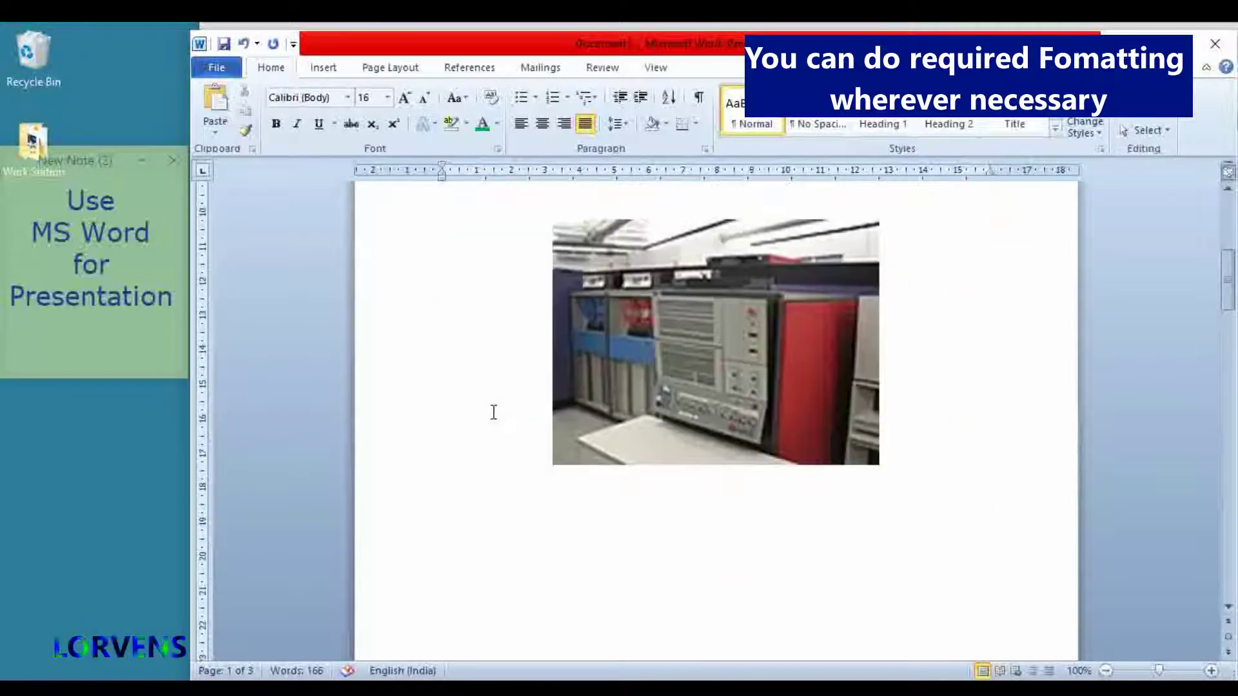
scroll(492, 413, down, 4)
scroll(490, 413, down, 2)
scroll(486, 412, down, 3)
scroll(477, 415, down, 3)
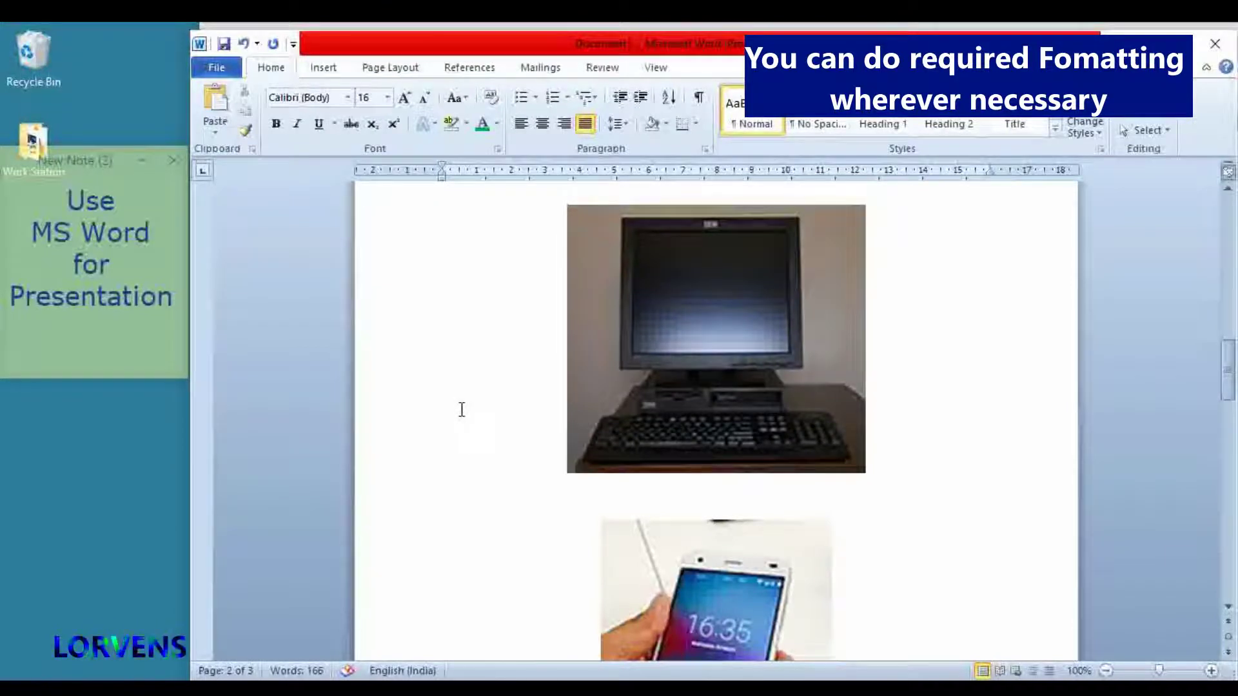
scroll(459, 417, down, 3)
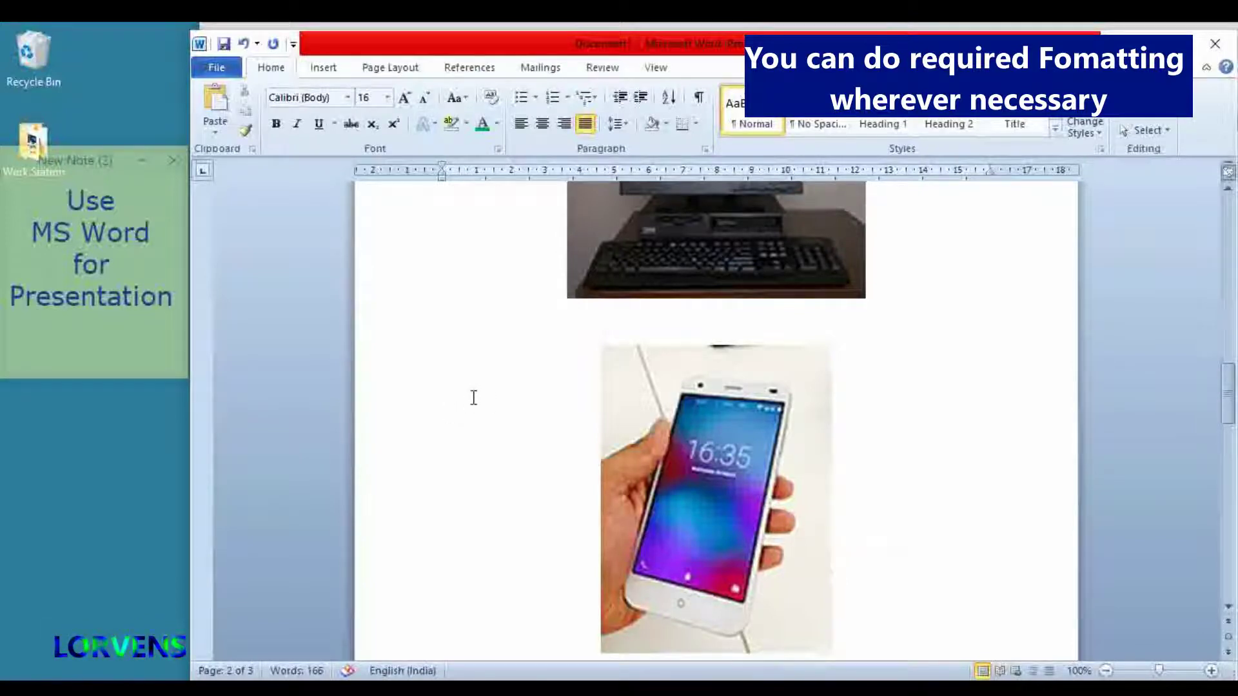
scroll(492, 400, down, 5)
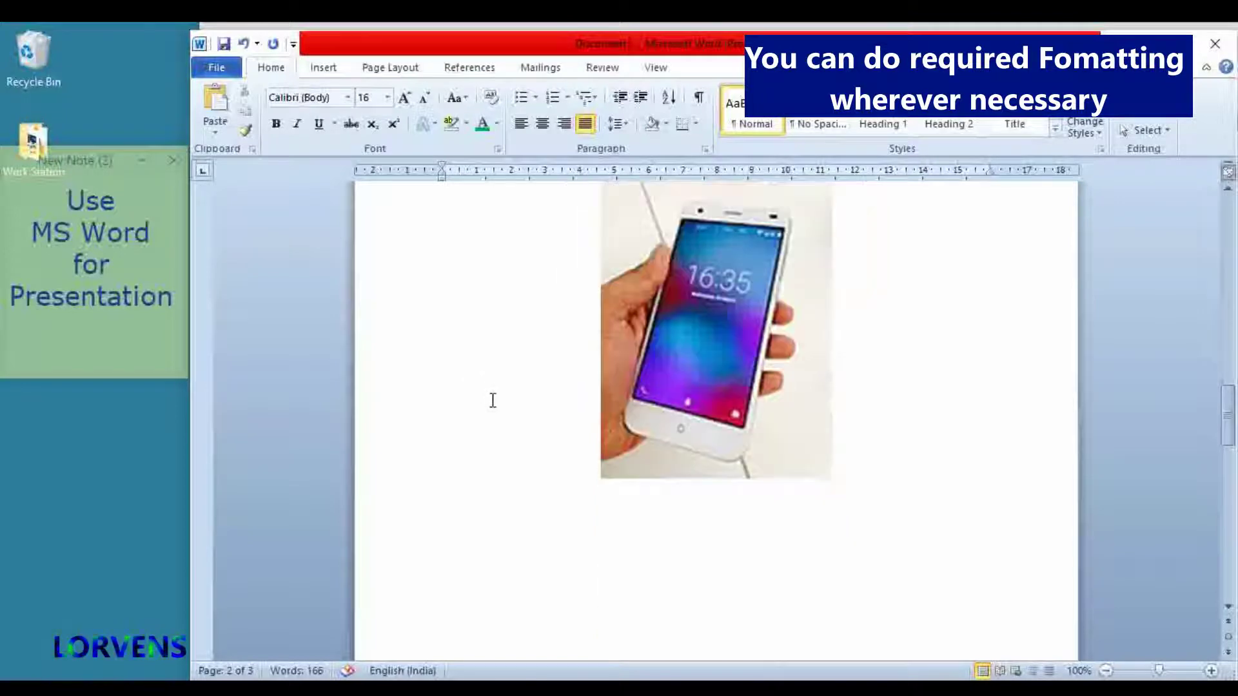
scroll(492, 401, down, 3)
scroll(492, 401, down, 4)
scroll(488, 406, down, 4)
scroll(488, 406, down, 4)
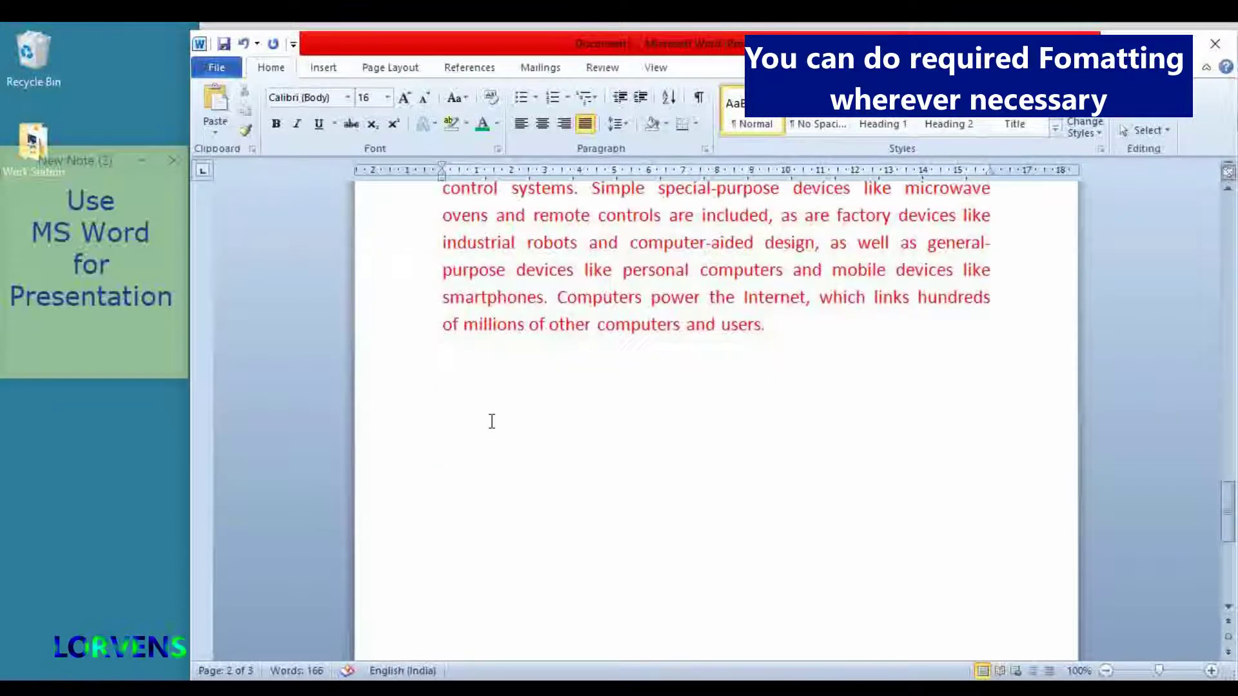
scroll(490, 416, down, 4)
scroll(492, 423, down, 4)
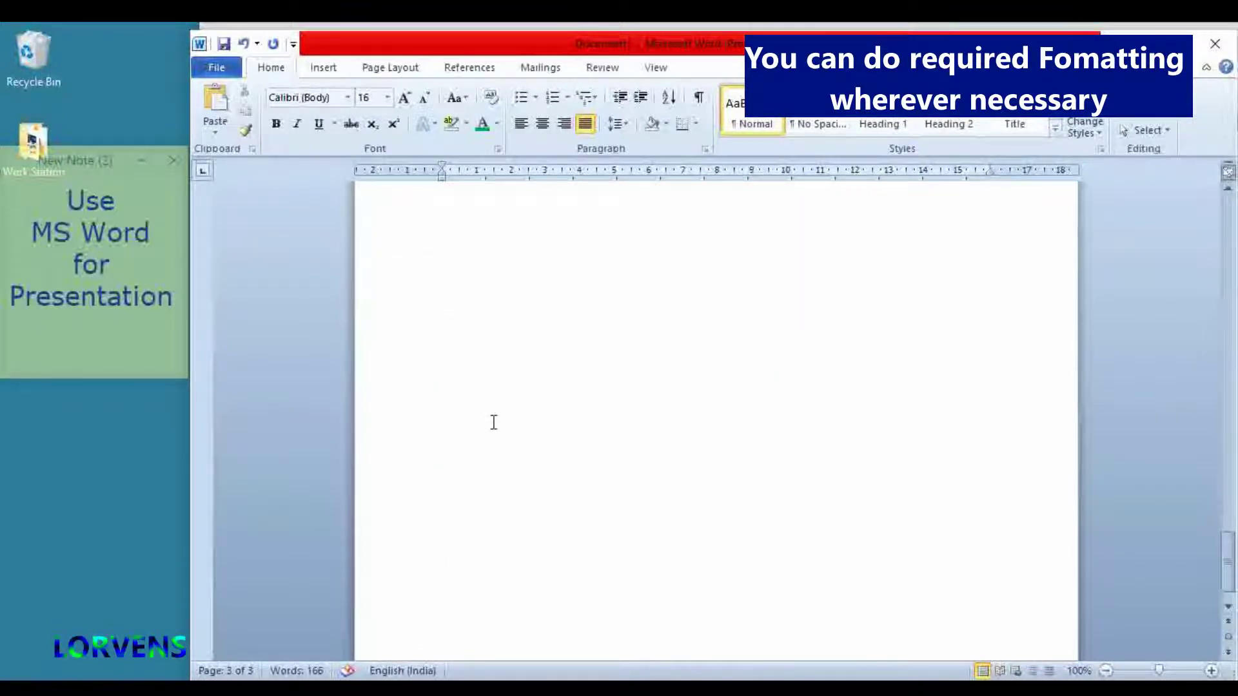
scroll(508, 418, down, 2)
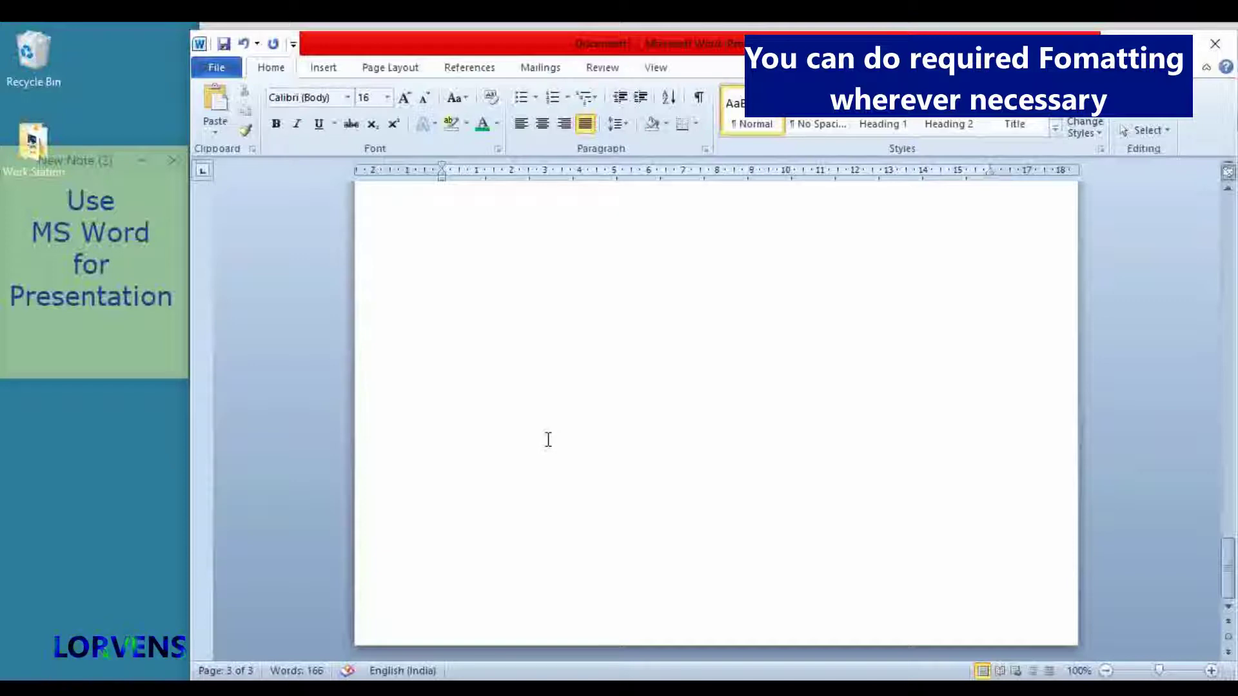
- Add two blank lines above the phone photo to push it lower
scroll(548, 440, up, 7)
ctrl+scroll(547, 440, down, 7)
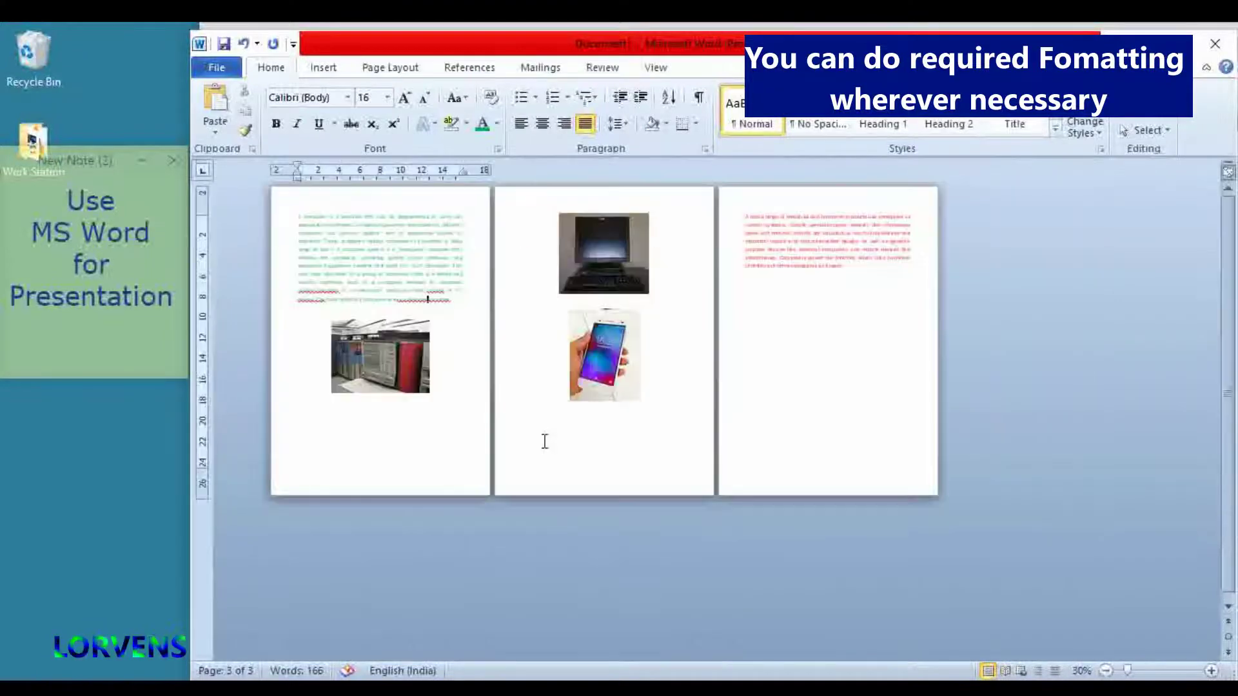
click(641, 303)
key(Return)
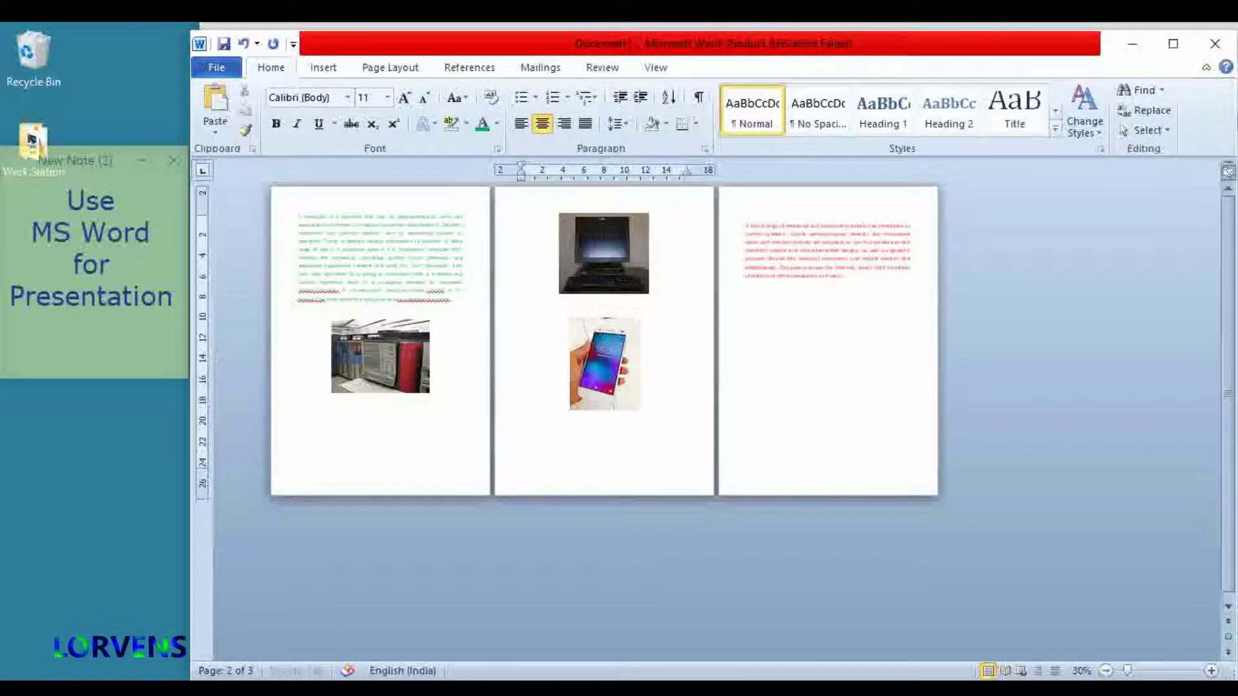
key(Return)
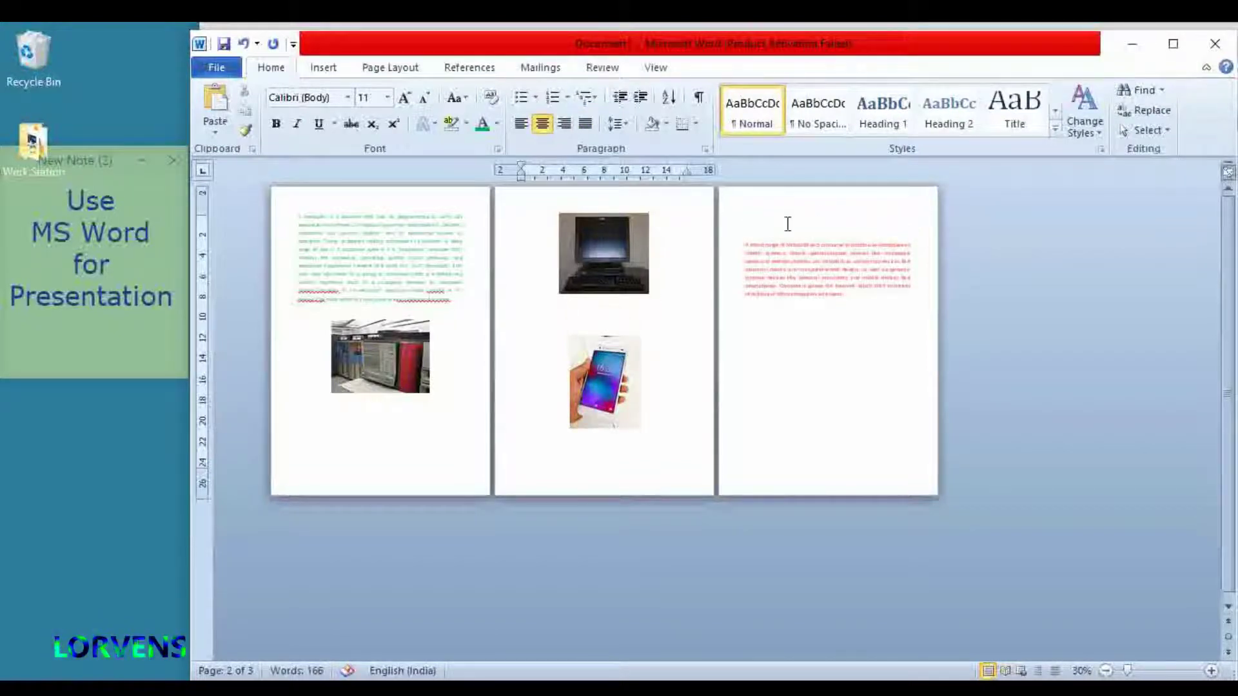
- Remove two blank lines above page 3's red text and add two blank lines below the page-1 paragraph
click(786, 224)
key(Delete)
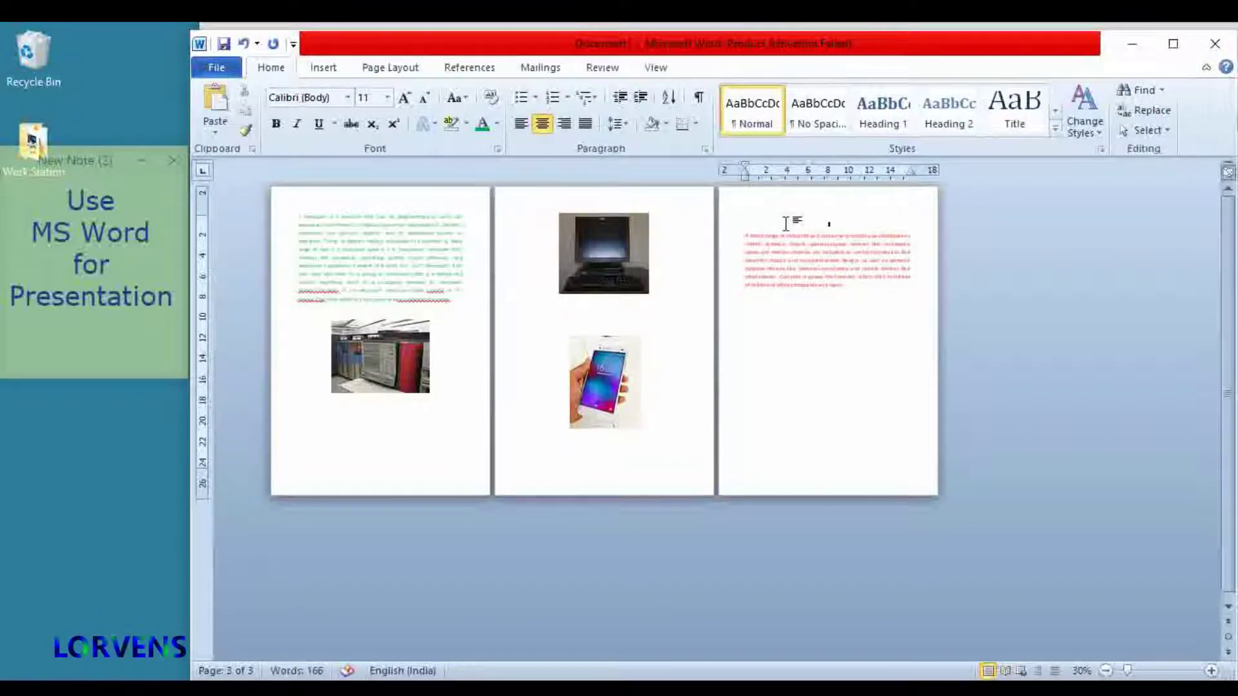
key(Delete)
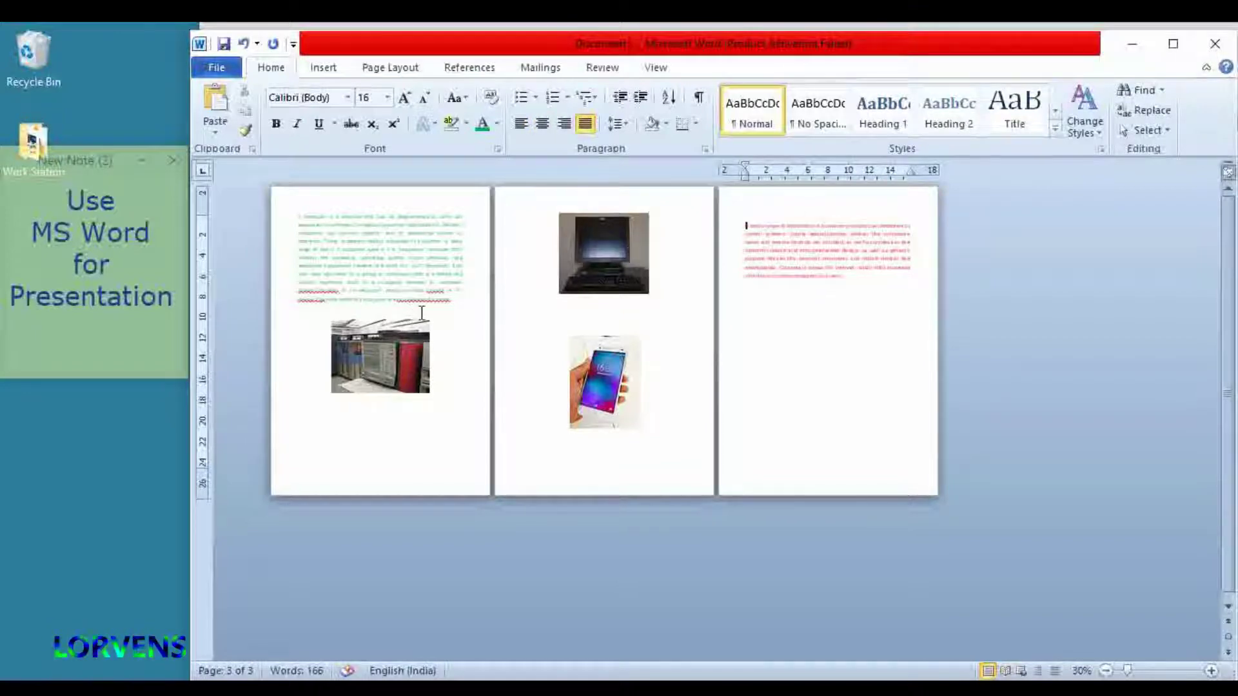
click(424, 311)
key(Return)
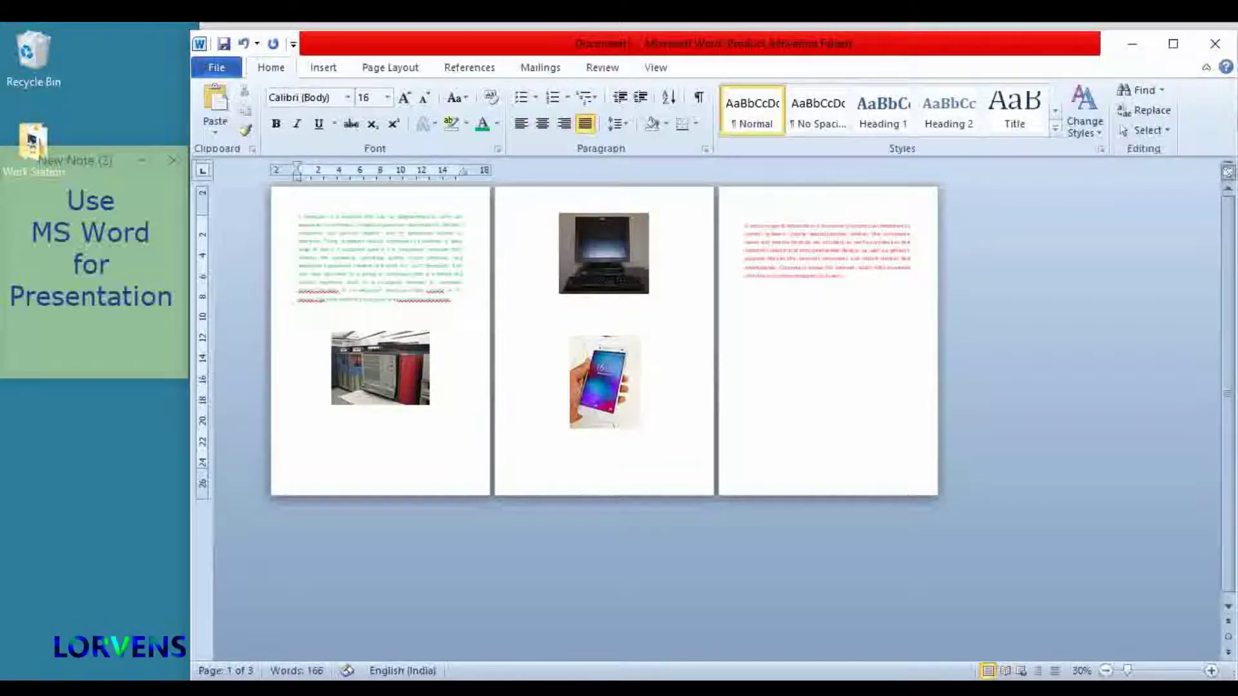
key(Return)
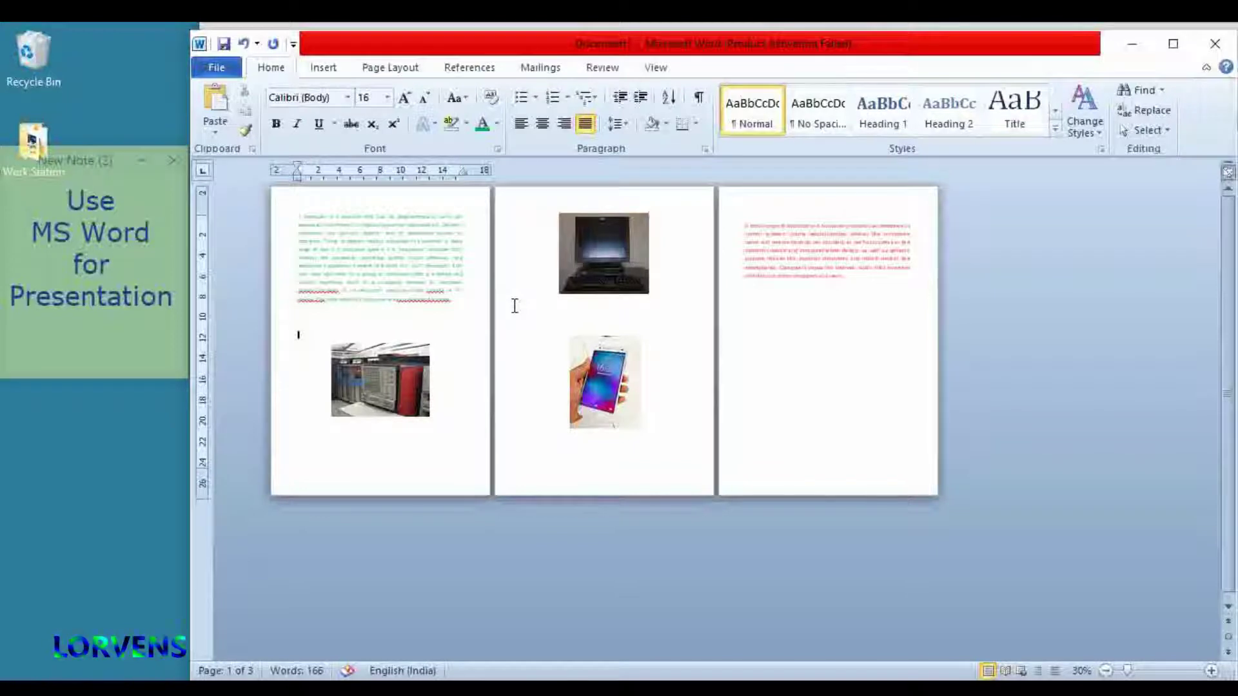
- Zoom from 30% to 100% and bring page 1's green computer paragraph into view
scroll(549, 327, up, 1)
scroll(548, 328, up, 1)
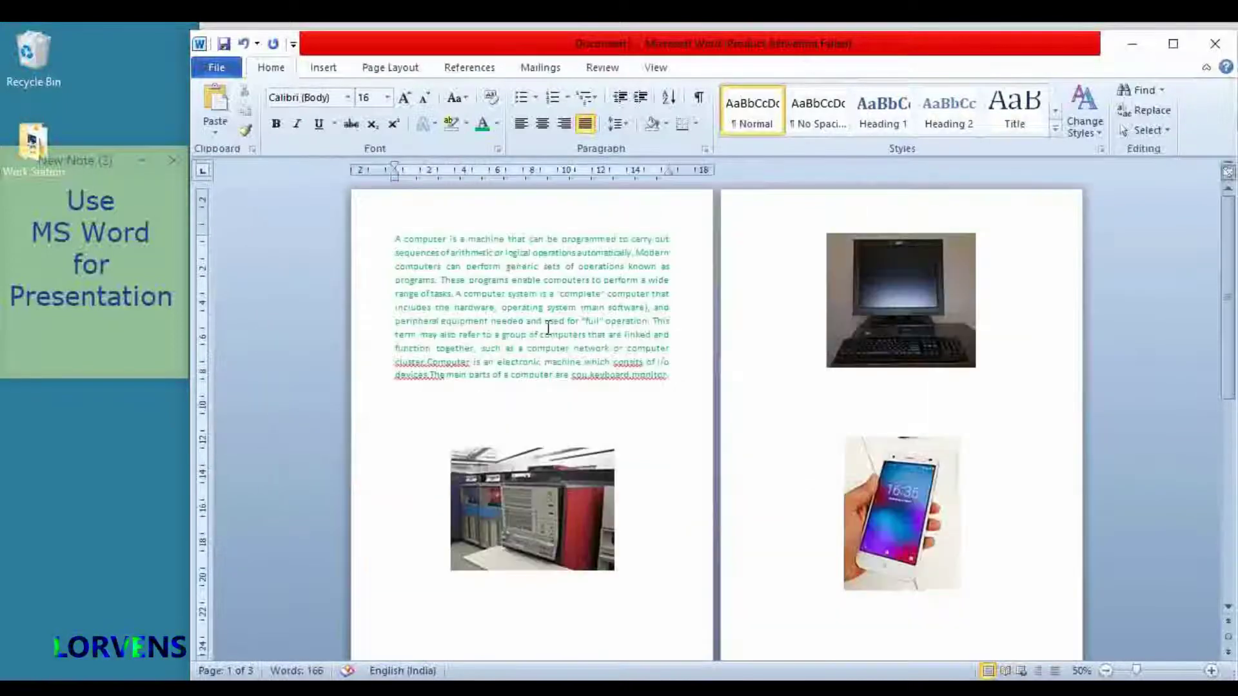
scroll(547, 328, up, 3)
scroll(543, 327, up, 1)
scroll(543, 327, up, 1)
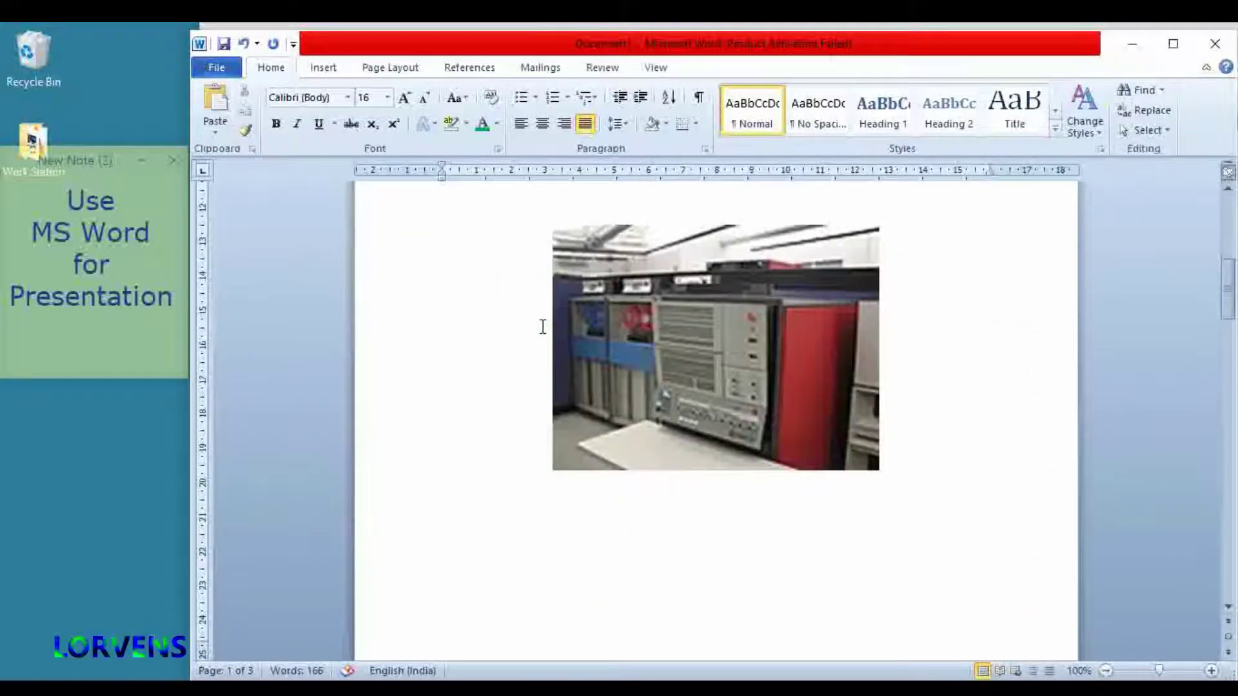
scroll(543, 327, up, 2)
scroll(545, 327, up, 4)
scroll(545, 326, up, 1)
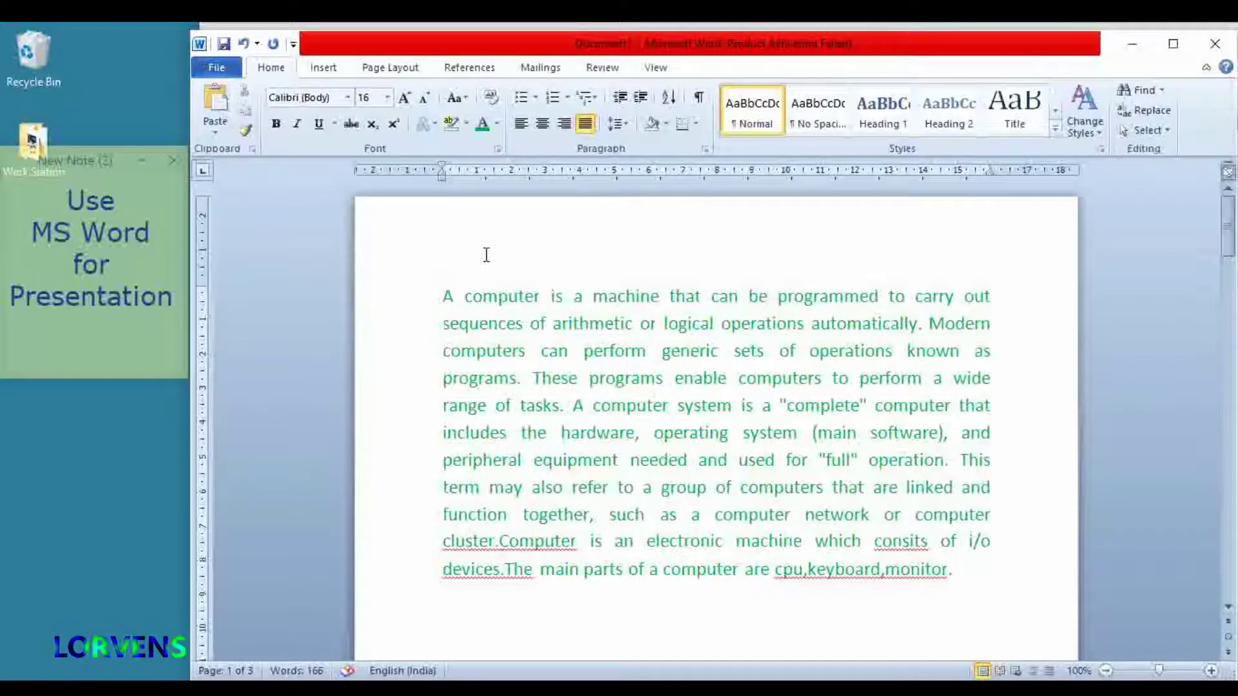
- Bring up Page Setup's paper settings via Size > More Paper Sizes, showing A4 21 × 29.7 cm
click(410, 71)
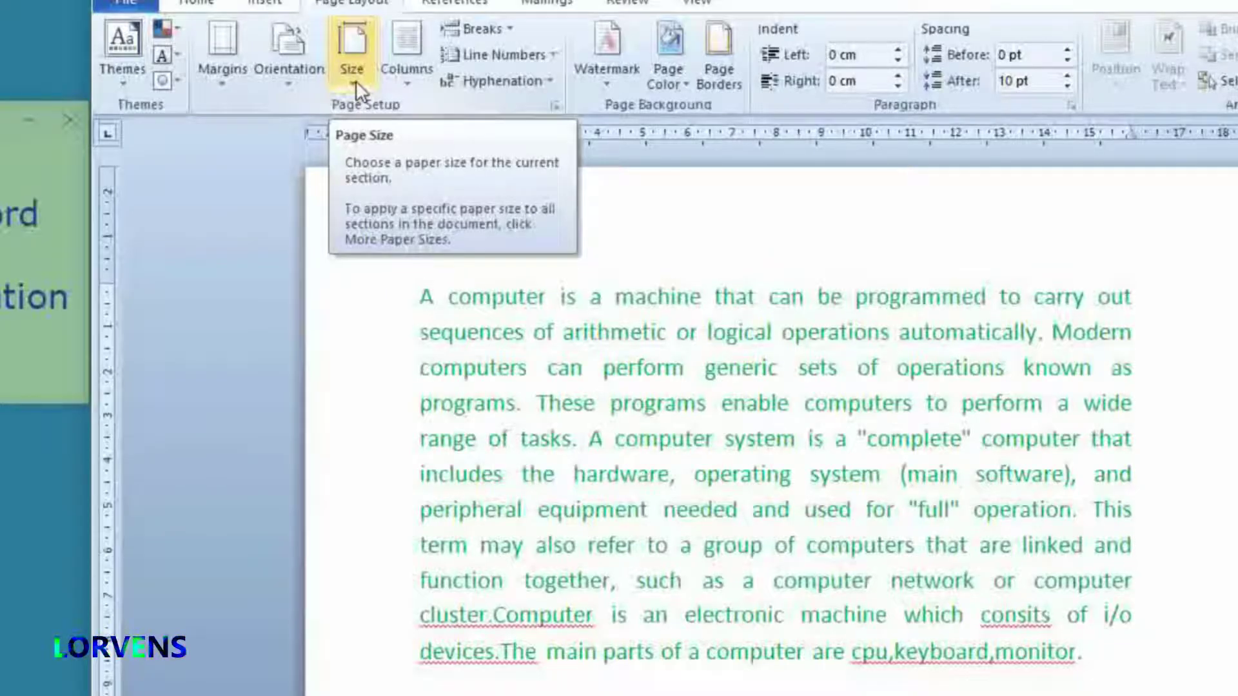
click(355, 80)
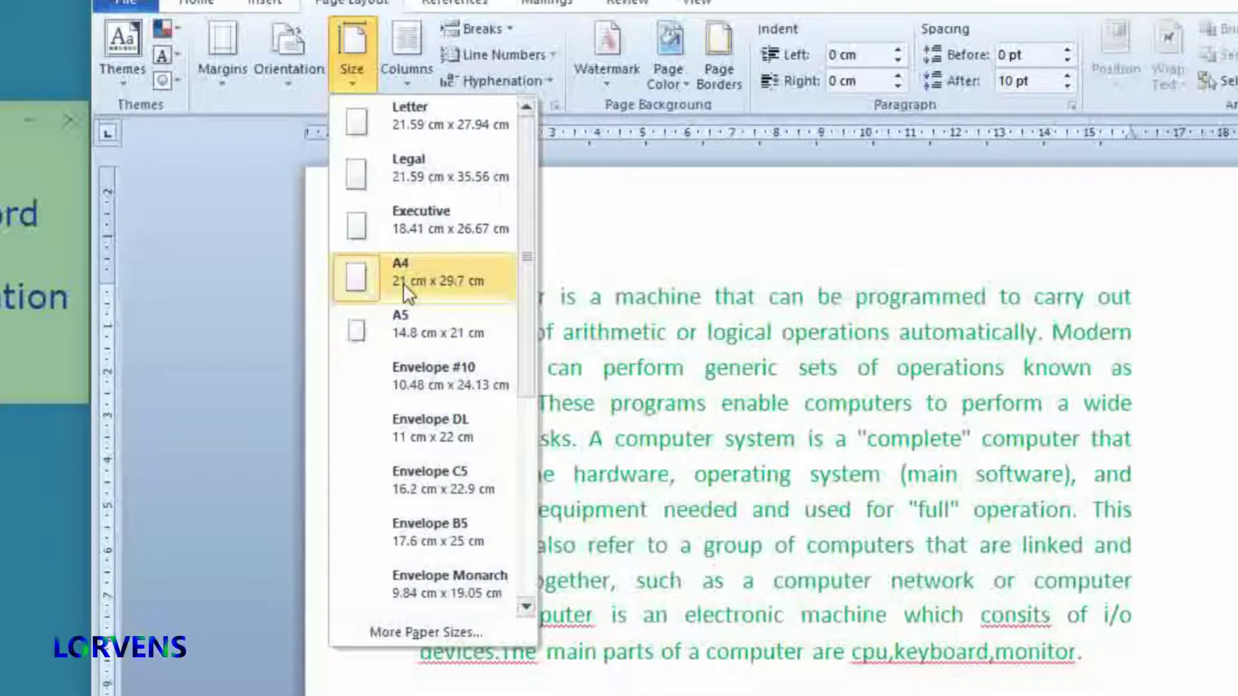
click(408, 632)
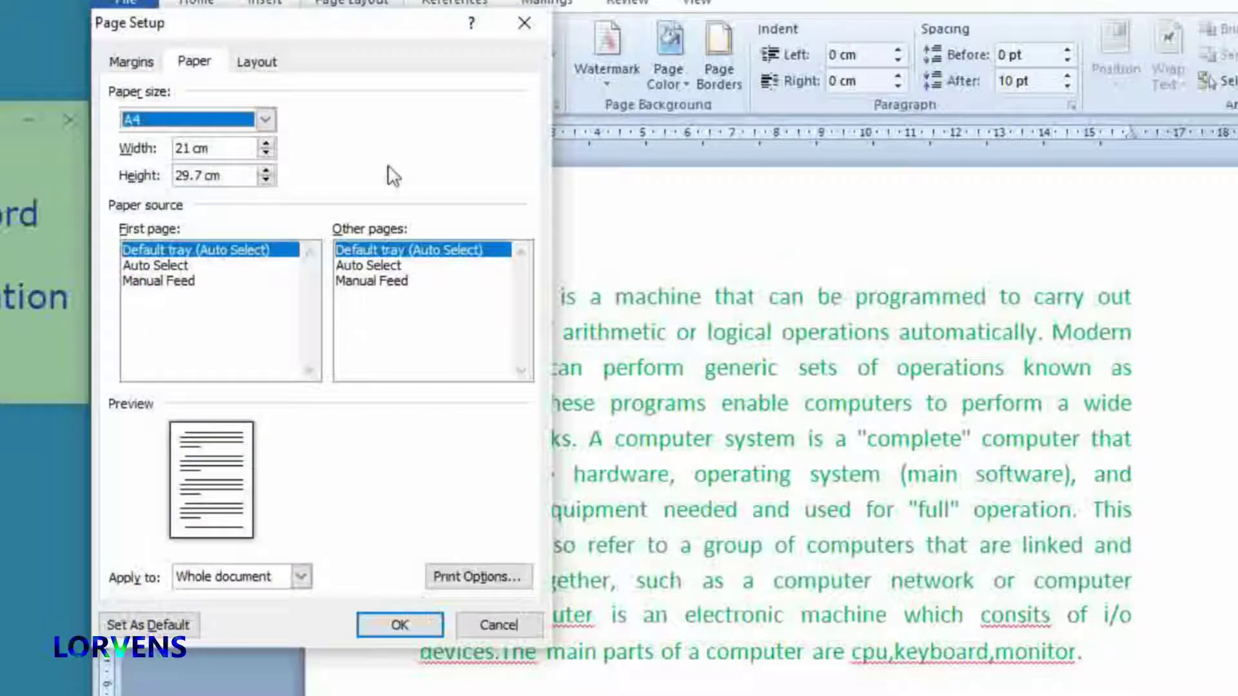
- Move the Page Setup dialog to the centre and set Paper size to Custom size
mouse_move(368, 32)
mouse_down()
mouse_move(651, 111)
mouse_move(669, 103)
mouse_up()
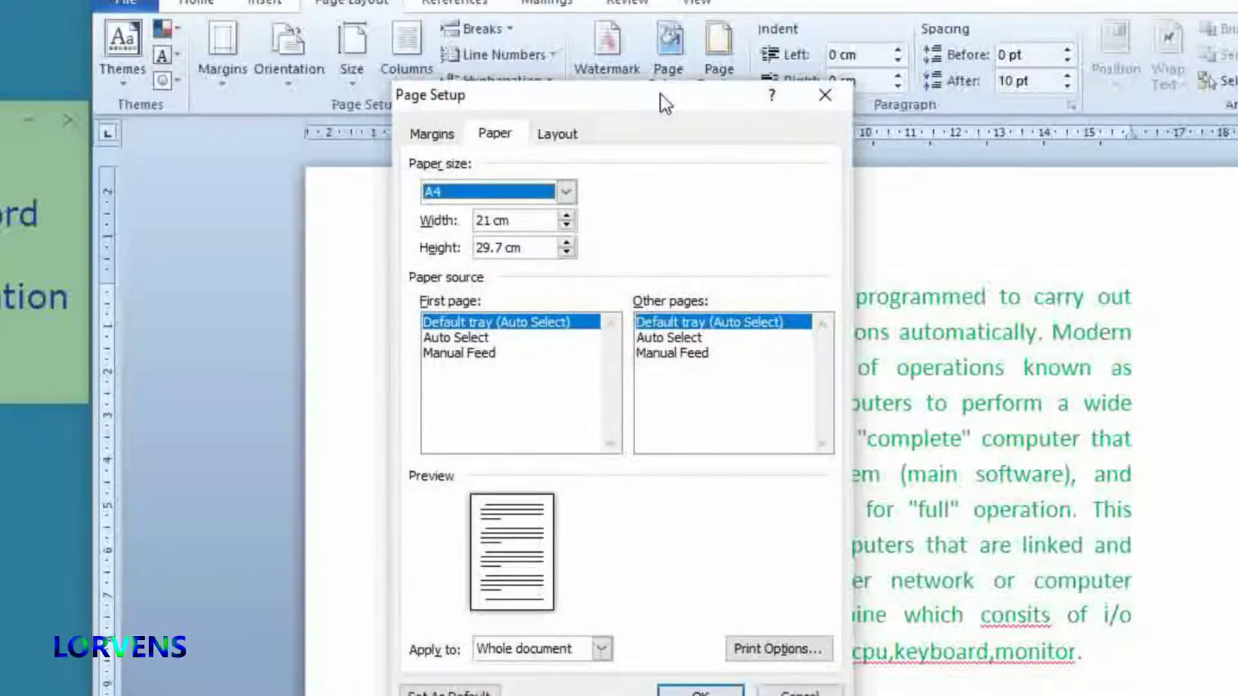
click(568, 192)
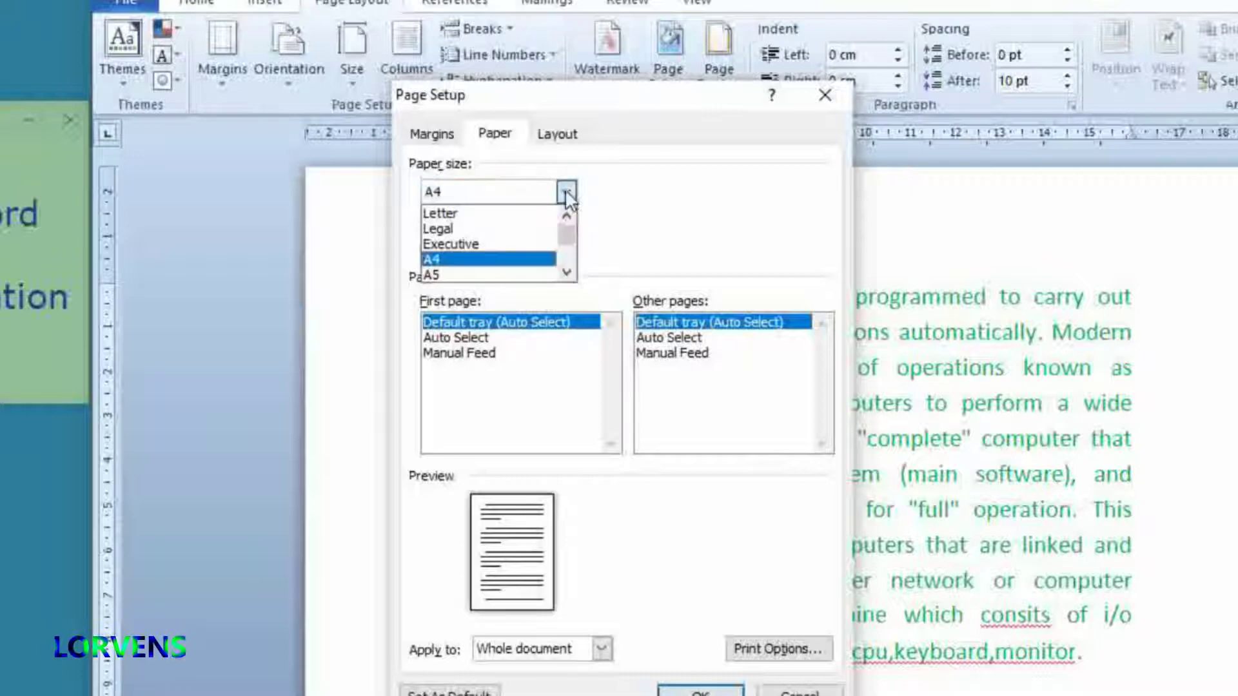
drag(567, 235, 568, 253)
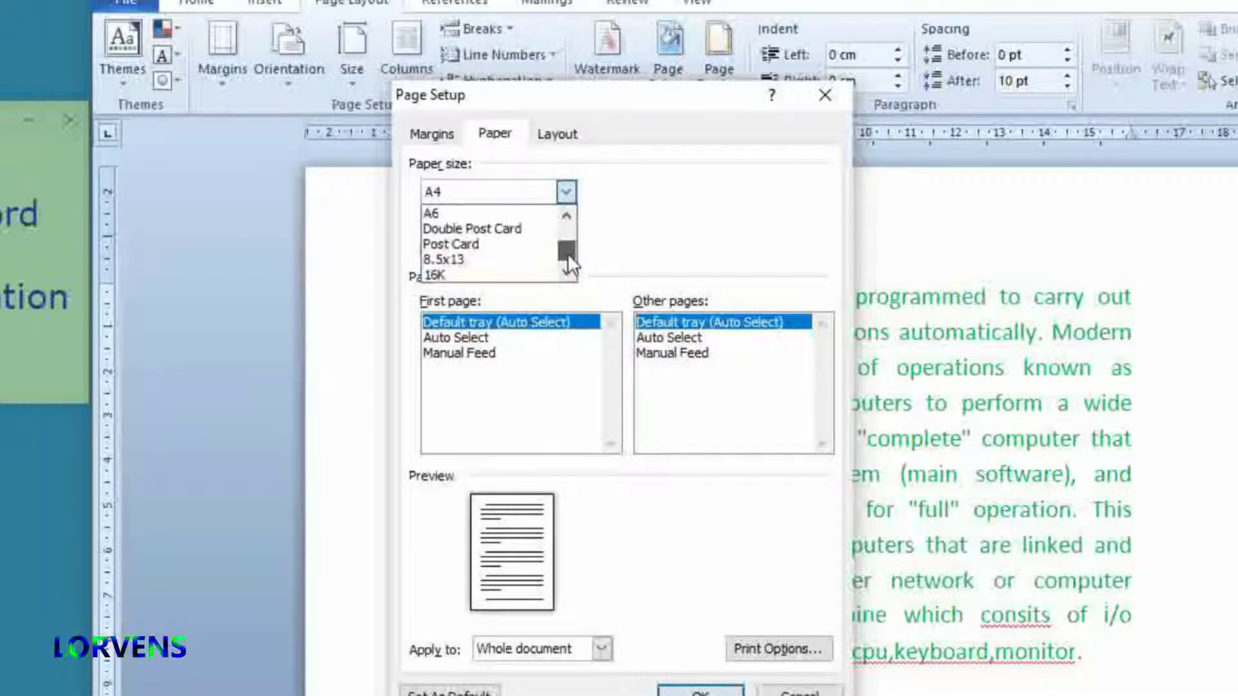
click(485, 275)
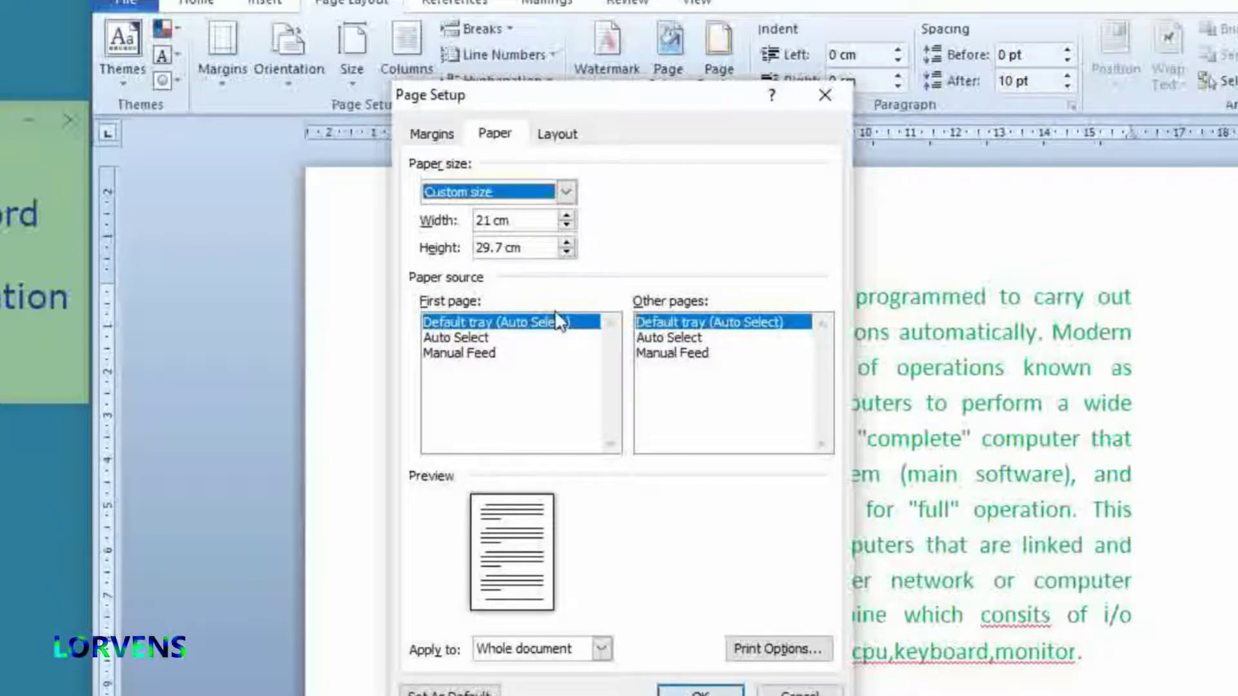
- Lower the page height from 29.7 cm past 22 cm toward 16 cm
click(567, 253)
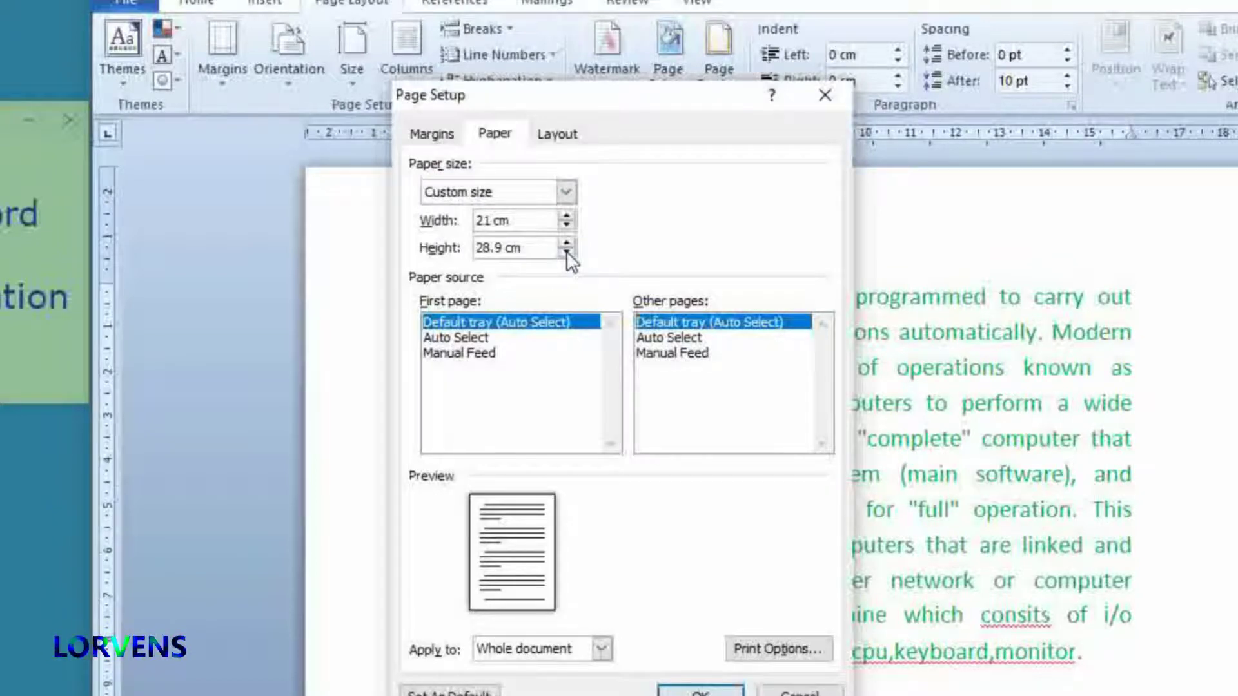
click(566, 253)
click(566, 252)
click(567, 252)
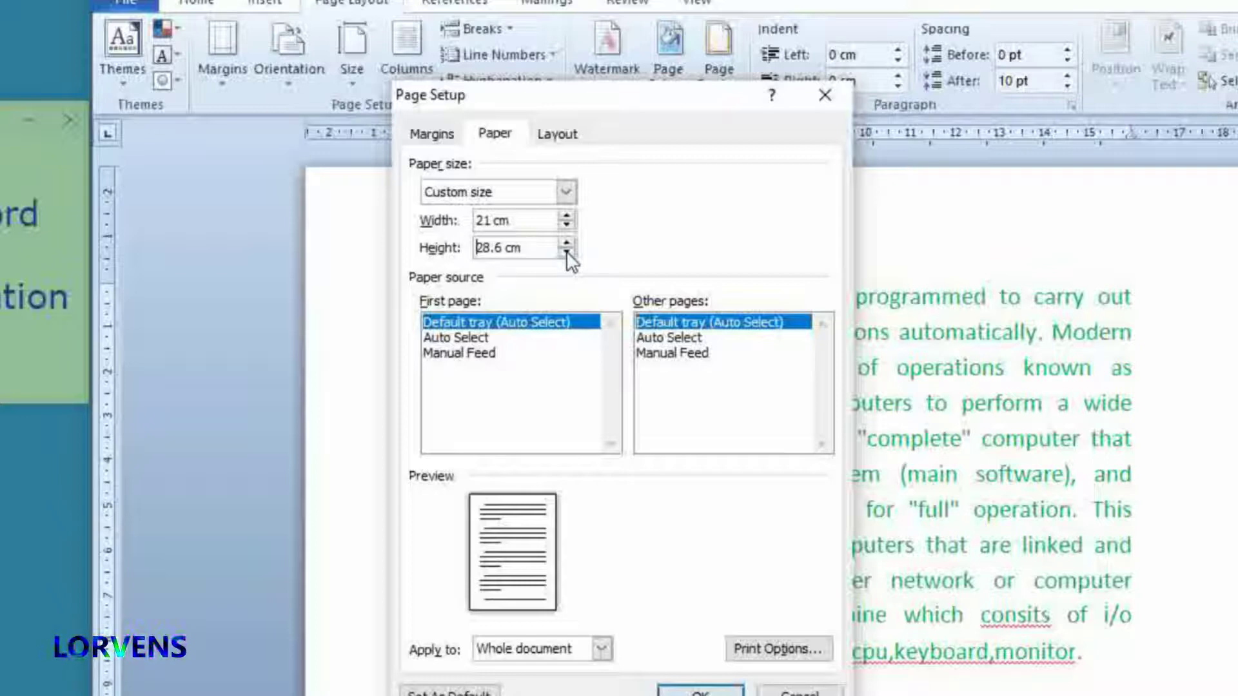
click(567, 252)
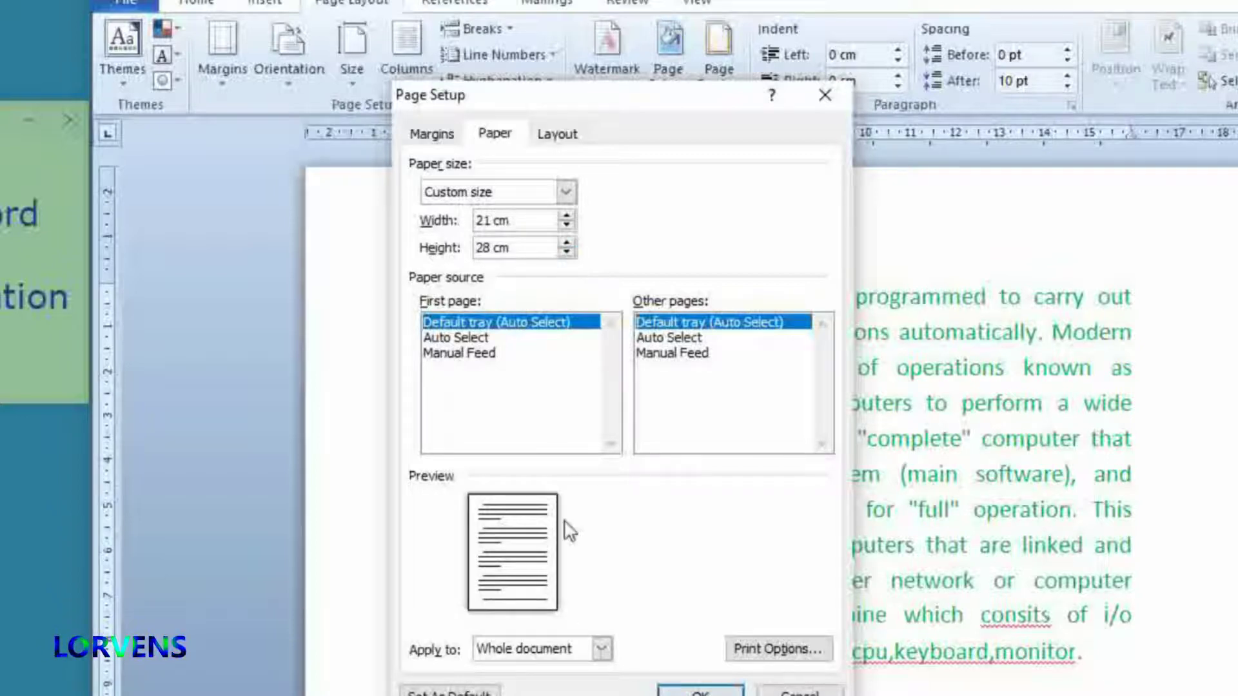
click(567, 253)
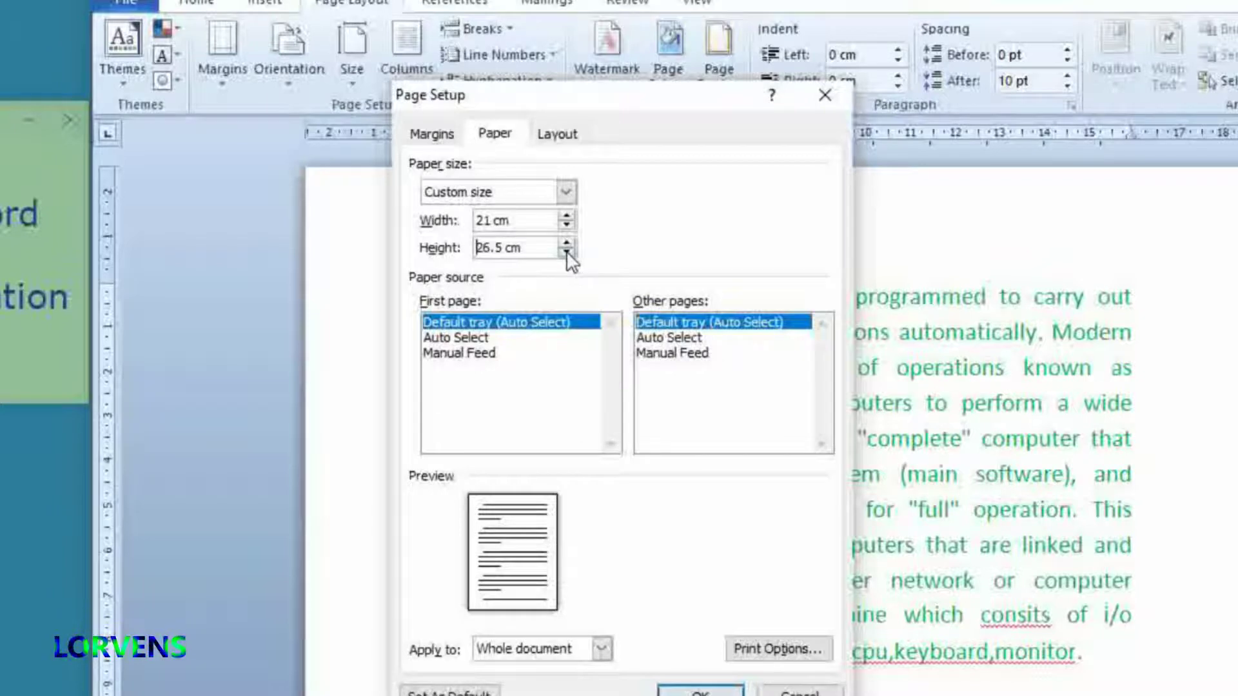
click(567, 253)
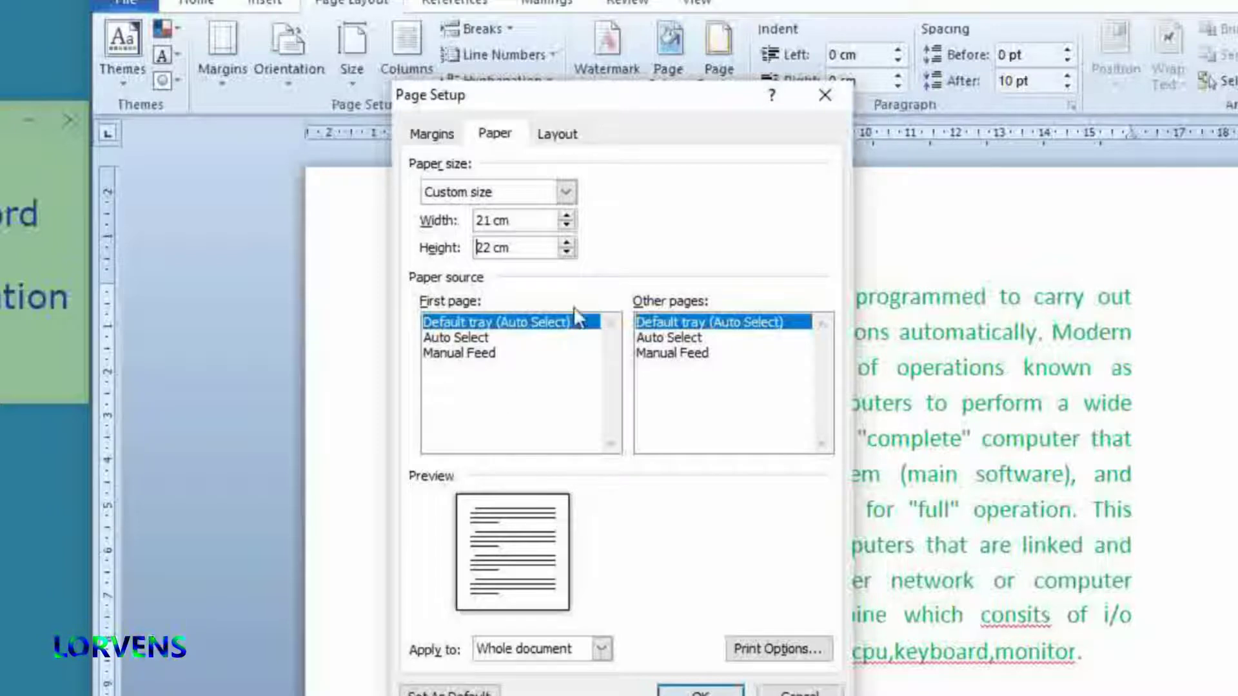
click(566, 253)
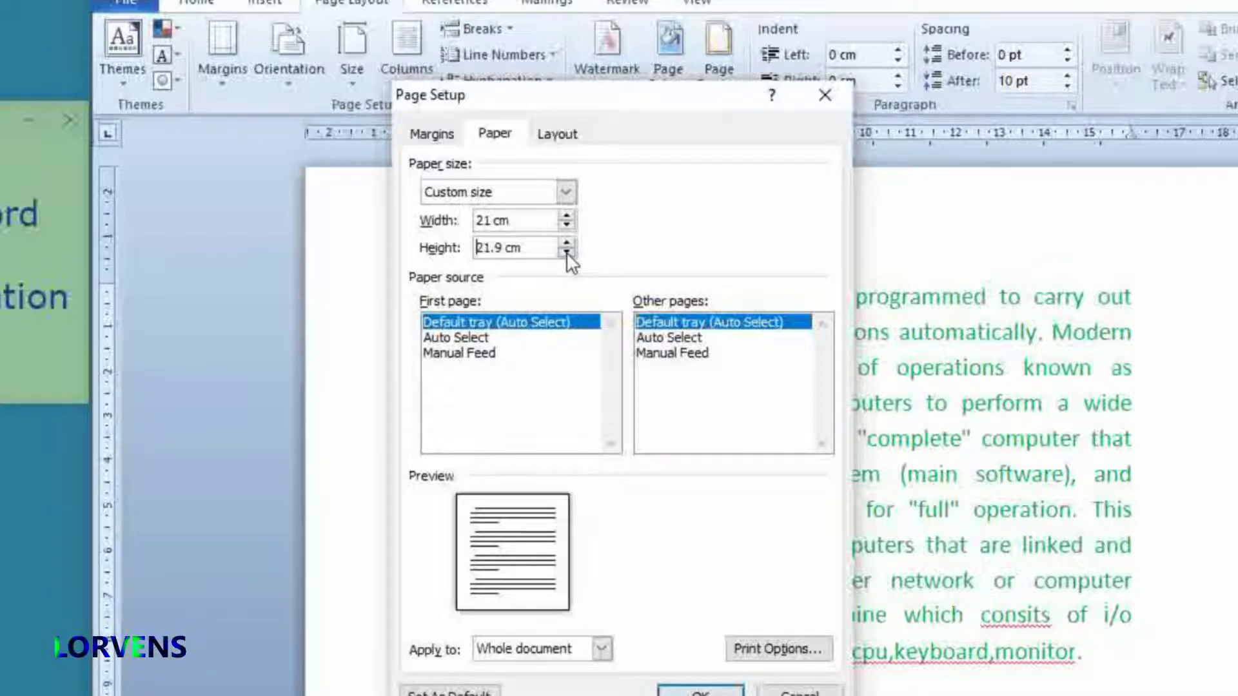
drag(566, 252, 567, 253)
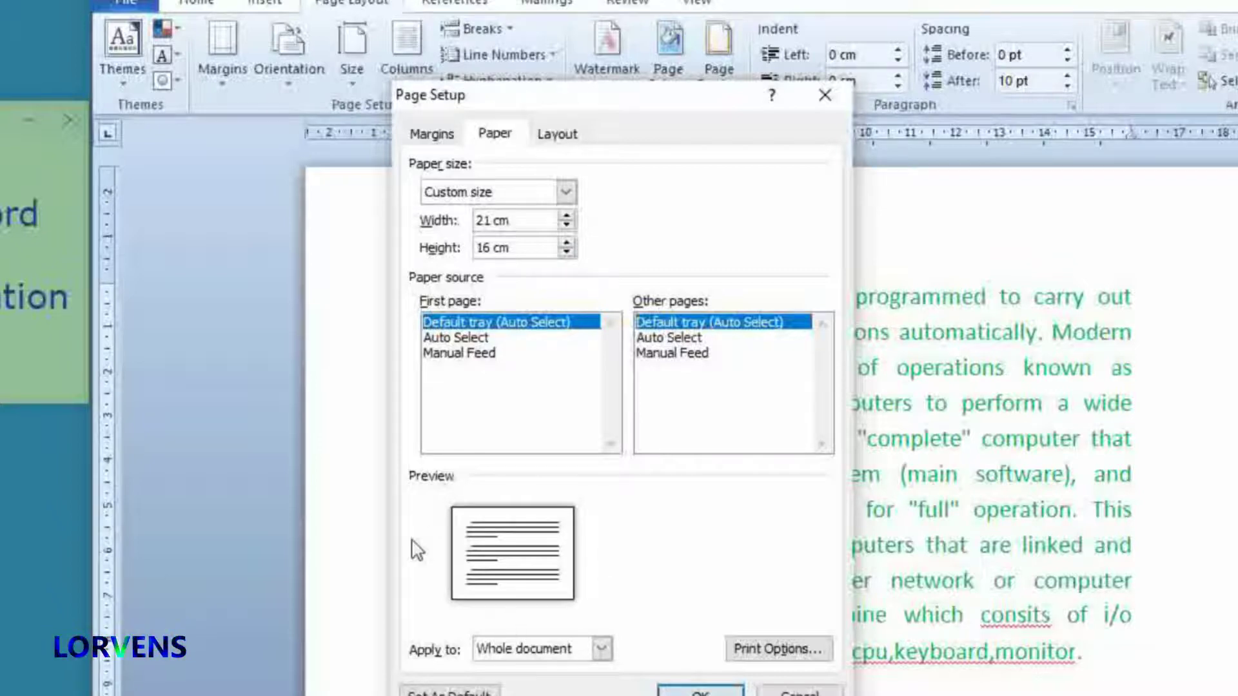
- Bring the height down to 14 cm and apply 21 × 14 cm to the whole document
click(566, 253)
click(567, 253)
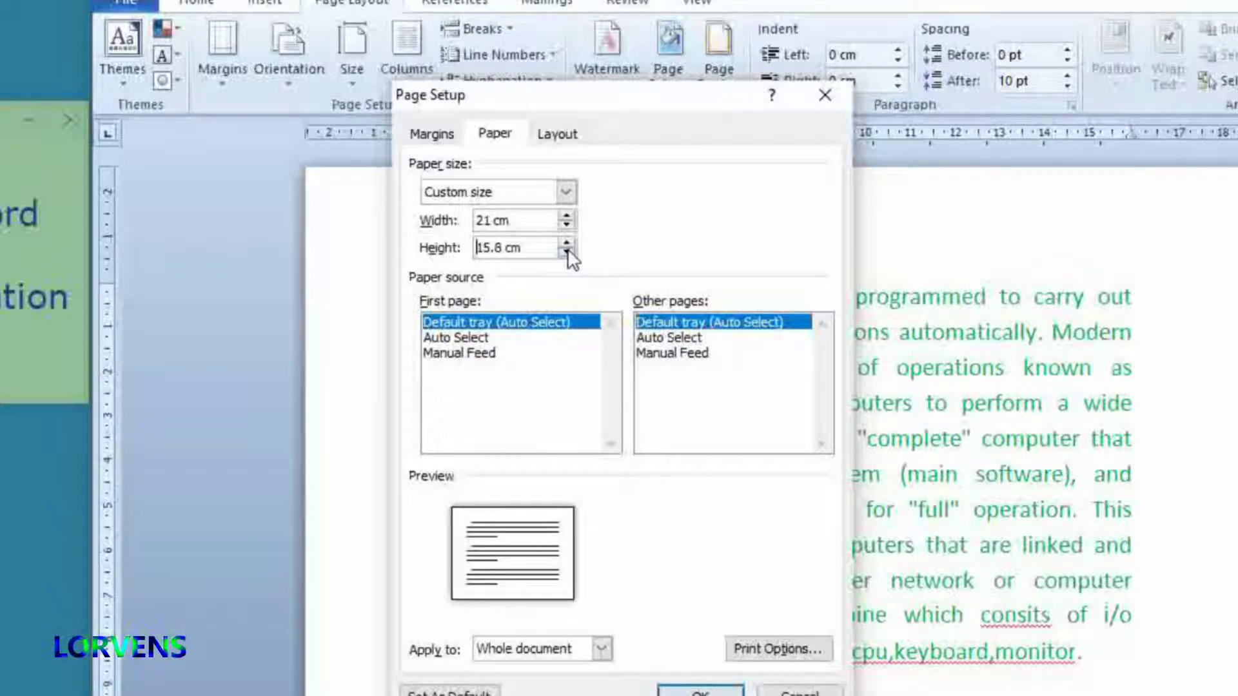
click(567, 252)
click(567, 253)
click(567, 253)
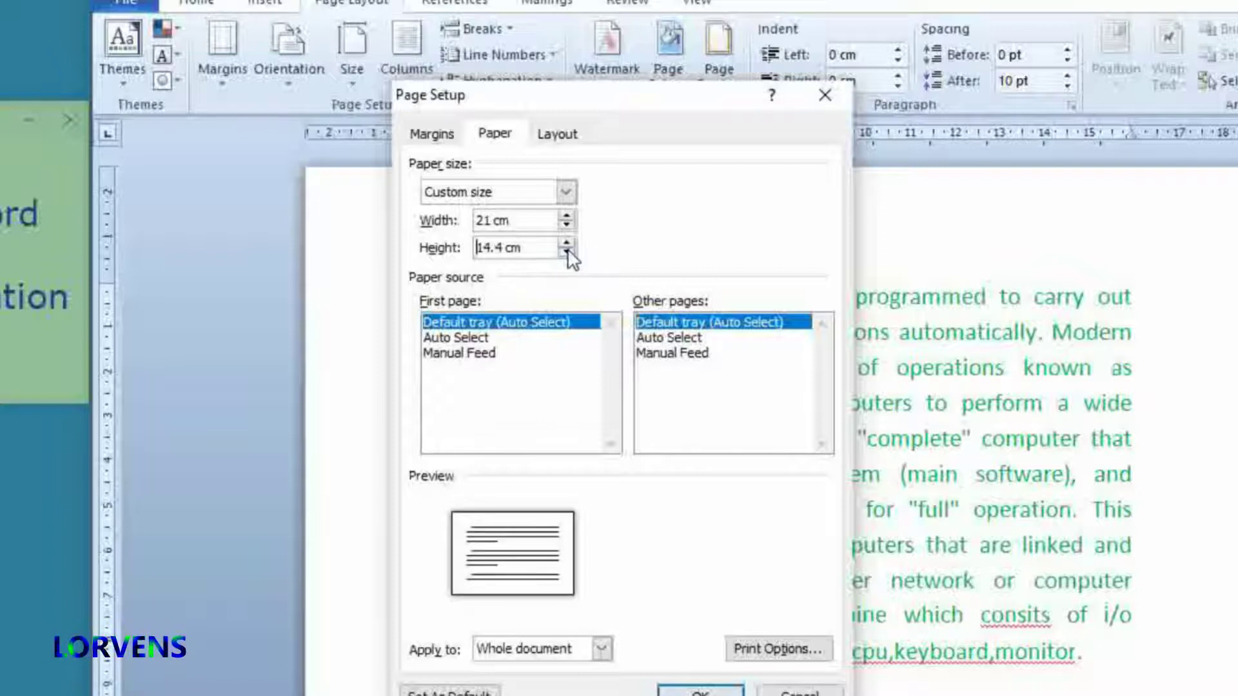
click(567, 253)
click(567, 253)
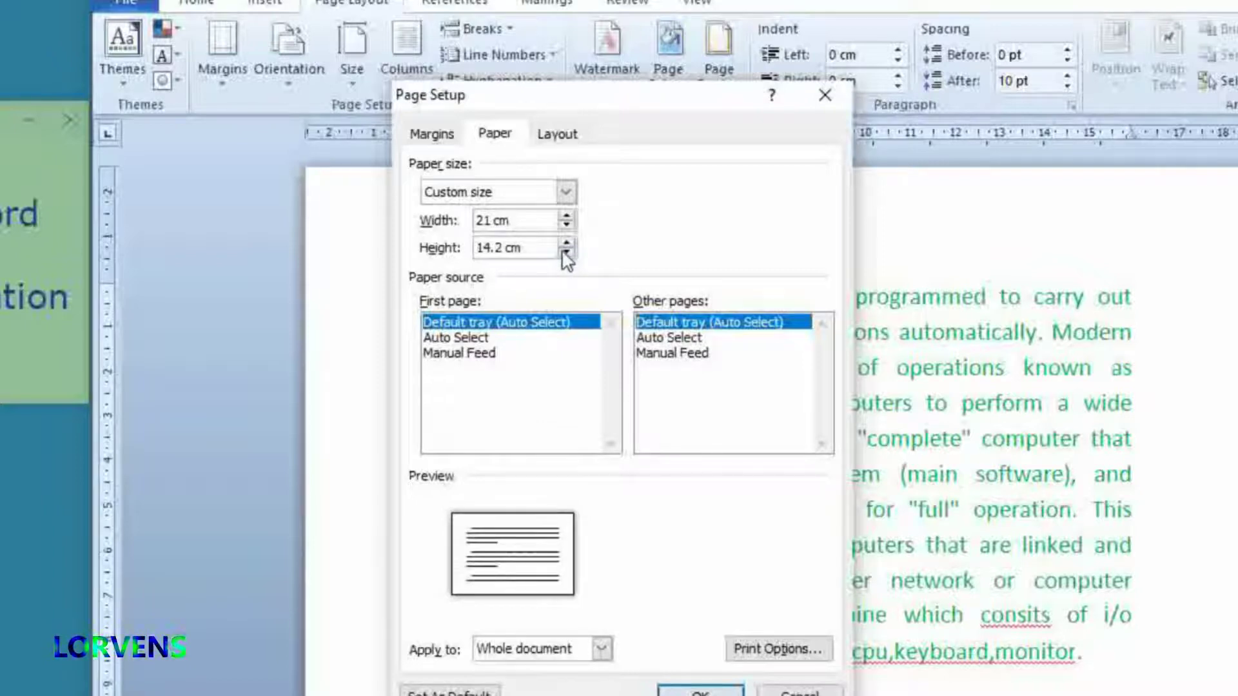
click(566, 253)
click(566, 253)
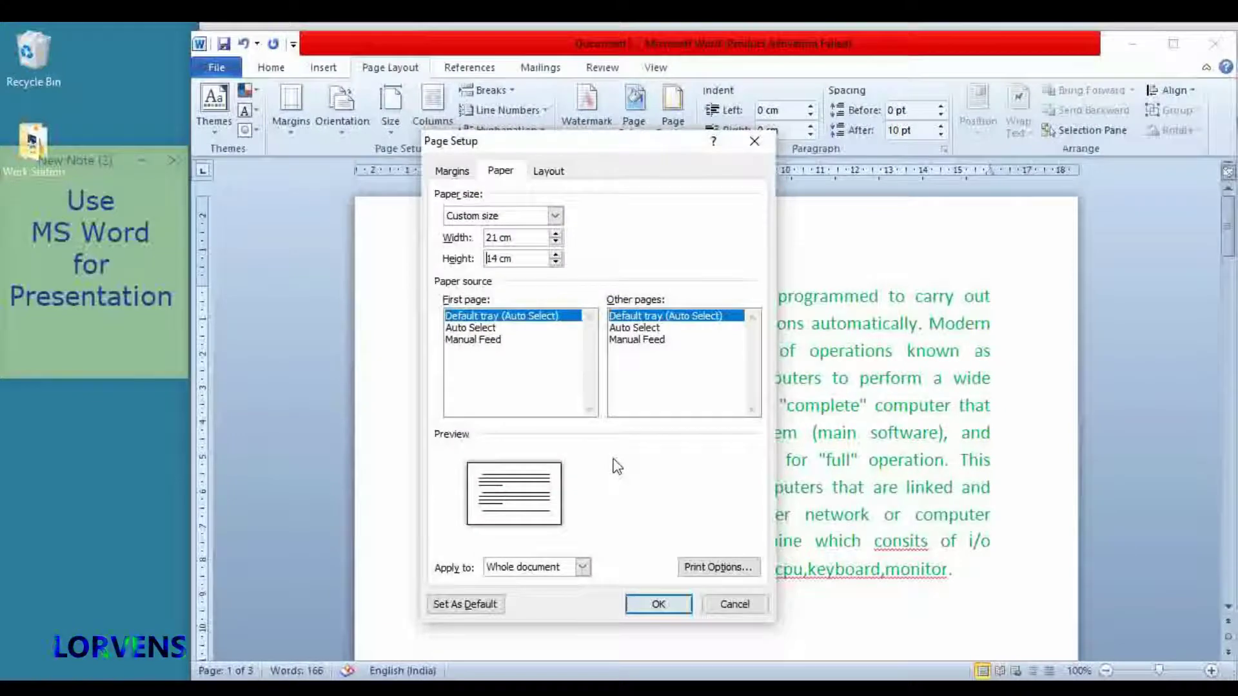
click(652, 603)
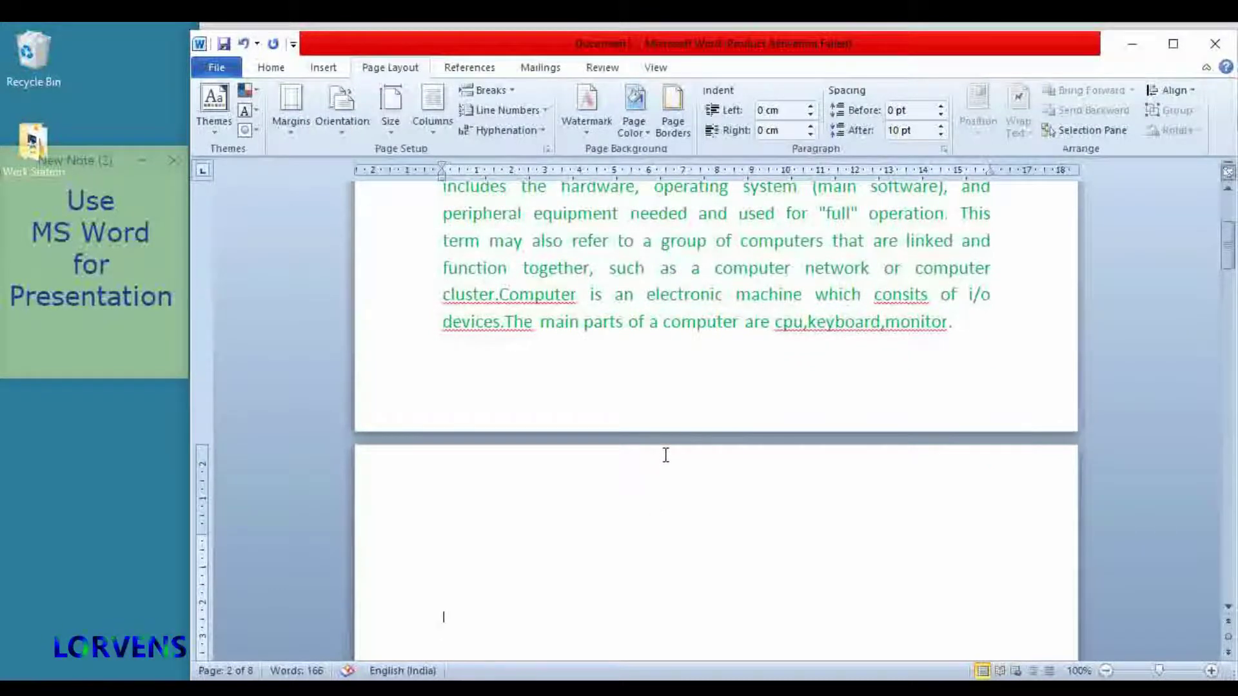
- Zoom out to 40% to view all eight short pages, three per row
scroll(666, 458, down, 5)
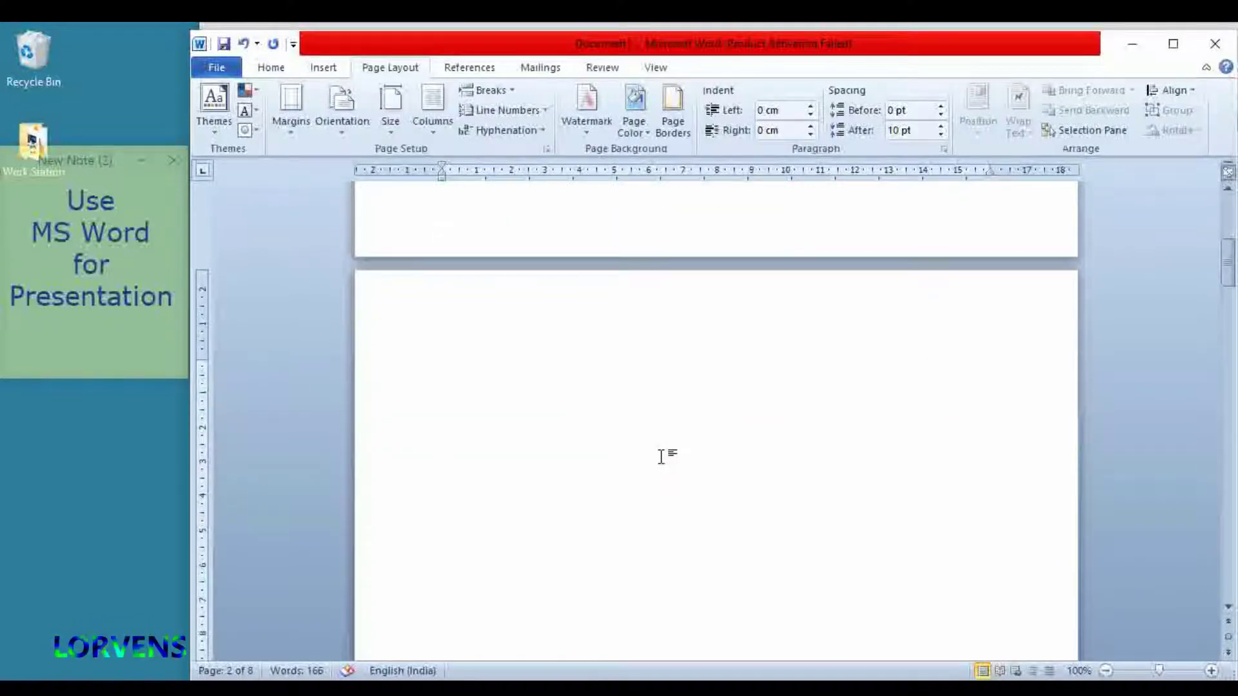
scroll(661, 455, down, 3)
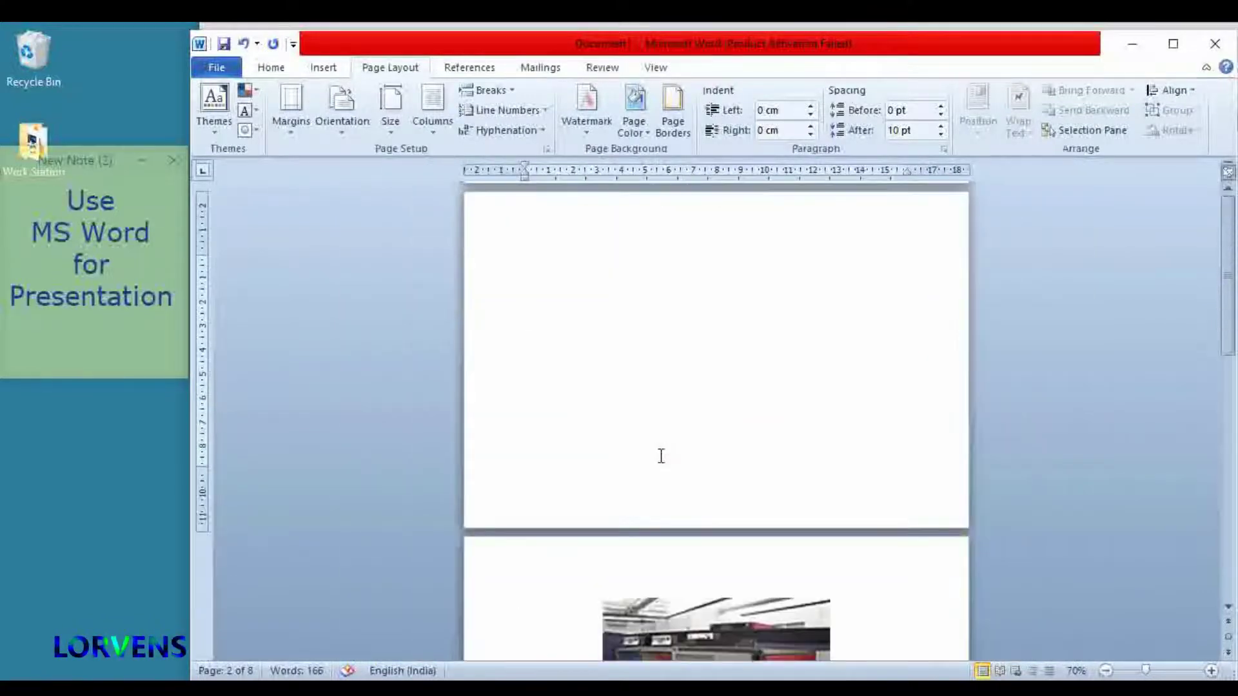
scroll(661, 456, down, 2)
scroll(659, 457, down, 1)
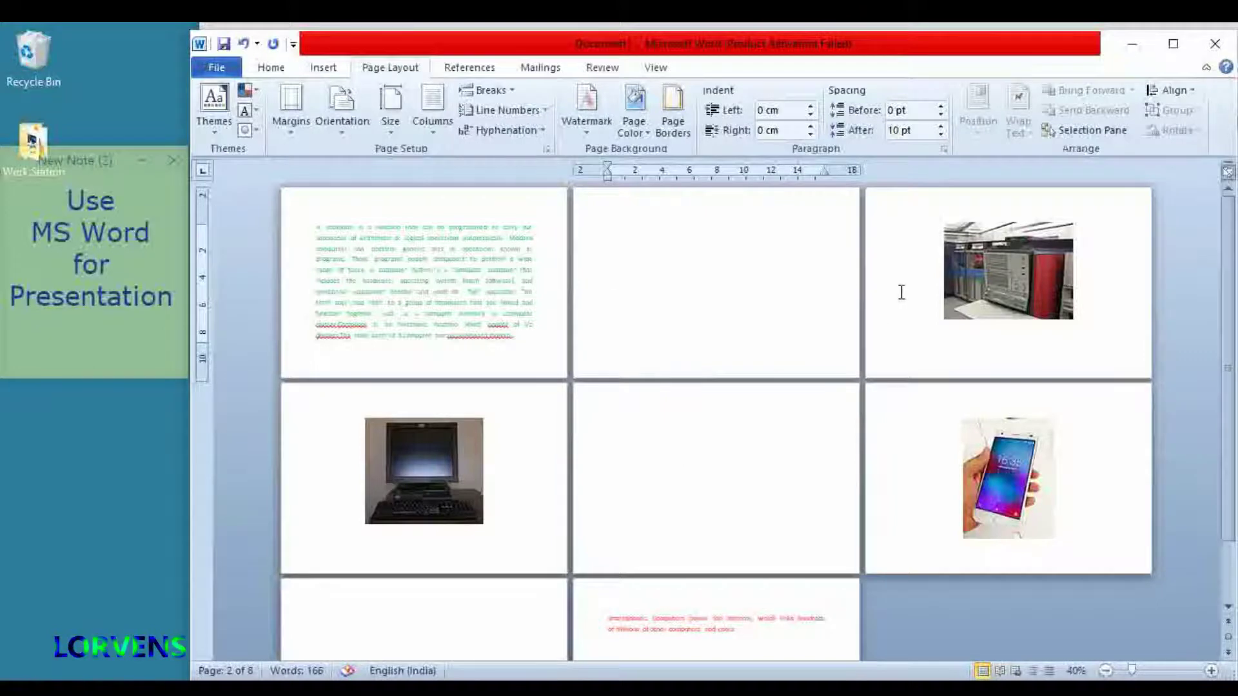
- Move the server picture onto page 2 and center it
click(936, 237)
click(952, 232)
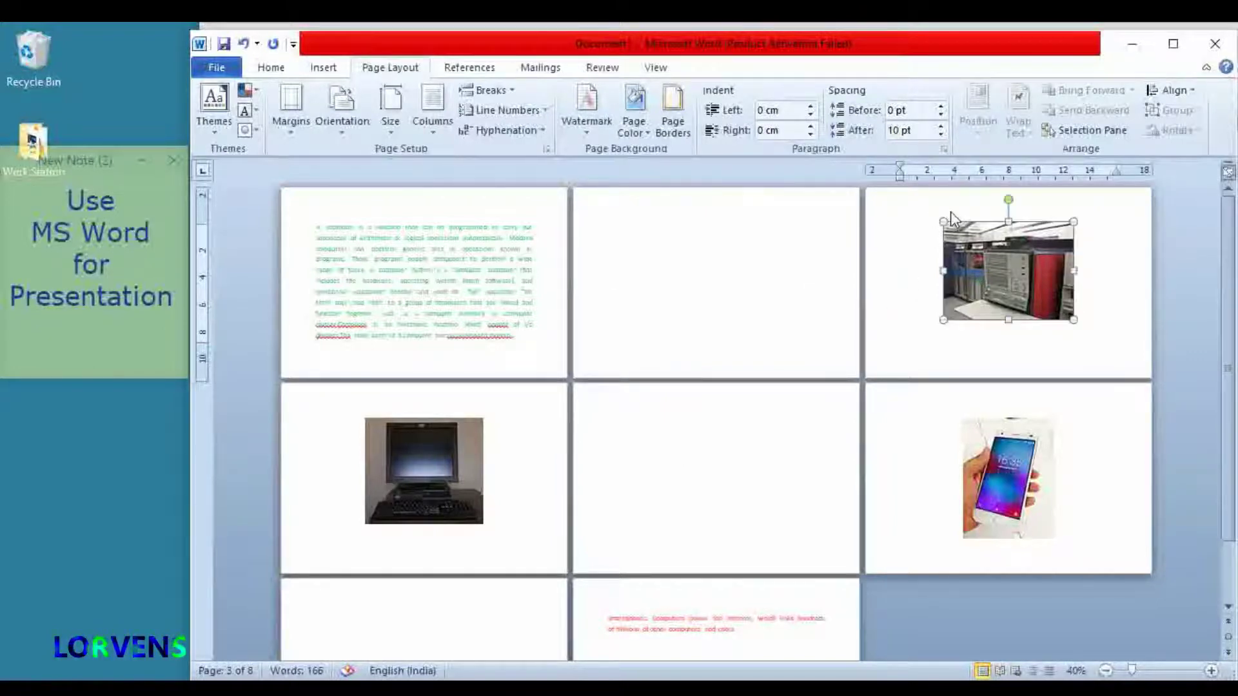
click(823, 340)
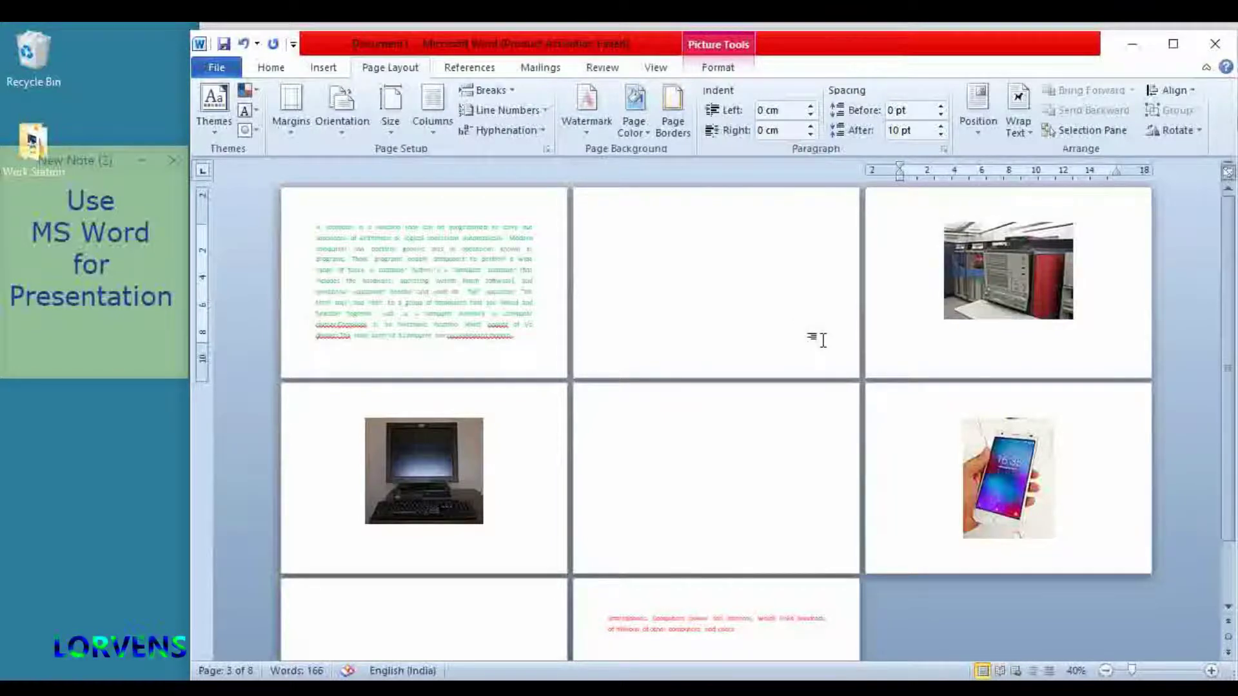
click(1046, 389)
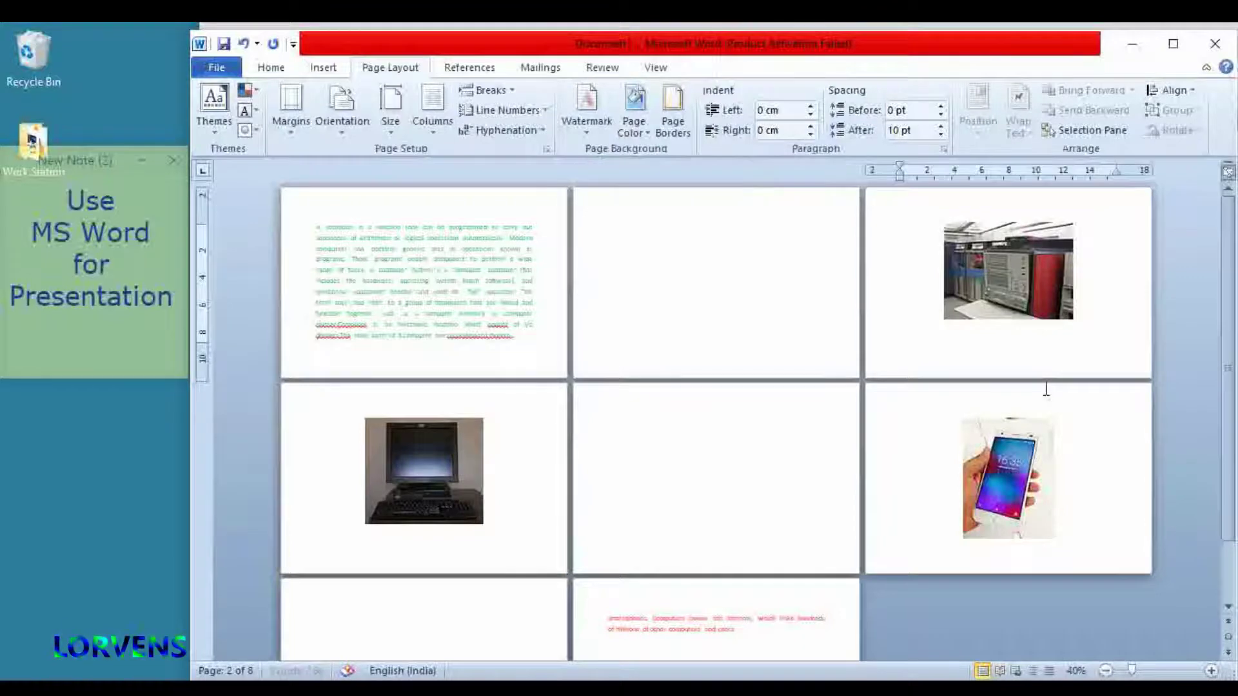
key(shift+Left)
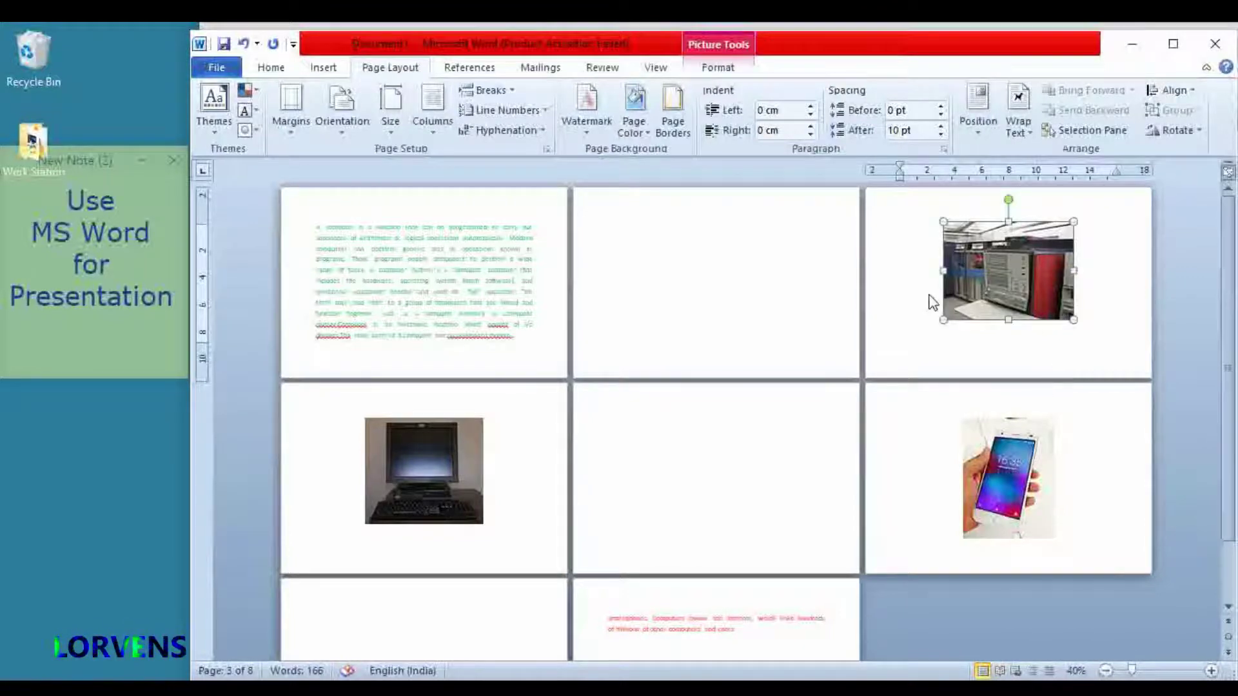
drag(983, 277, 689, 290)
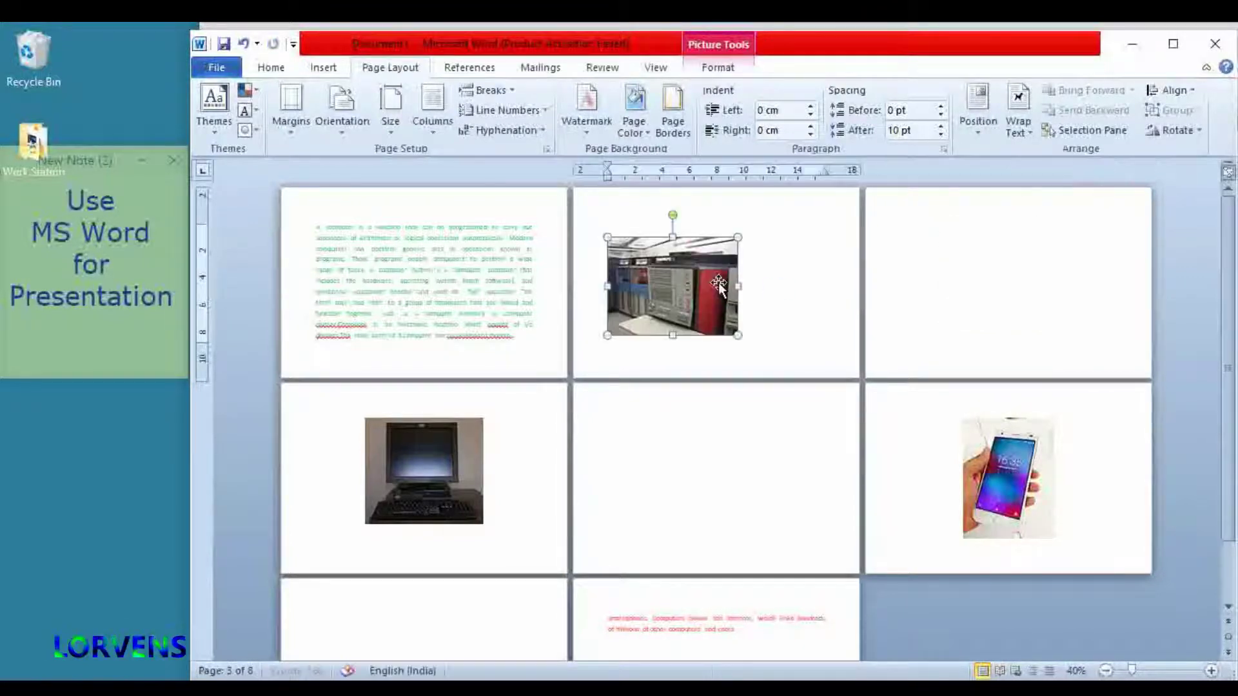
click(271, 67)
click(542, 123)
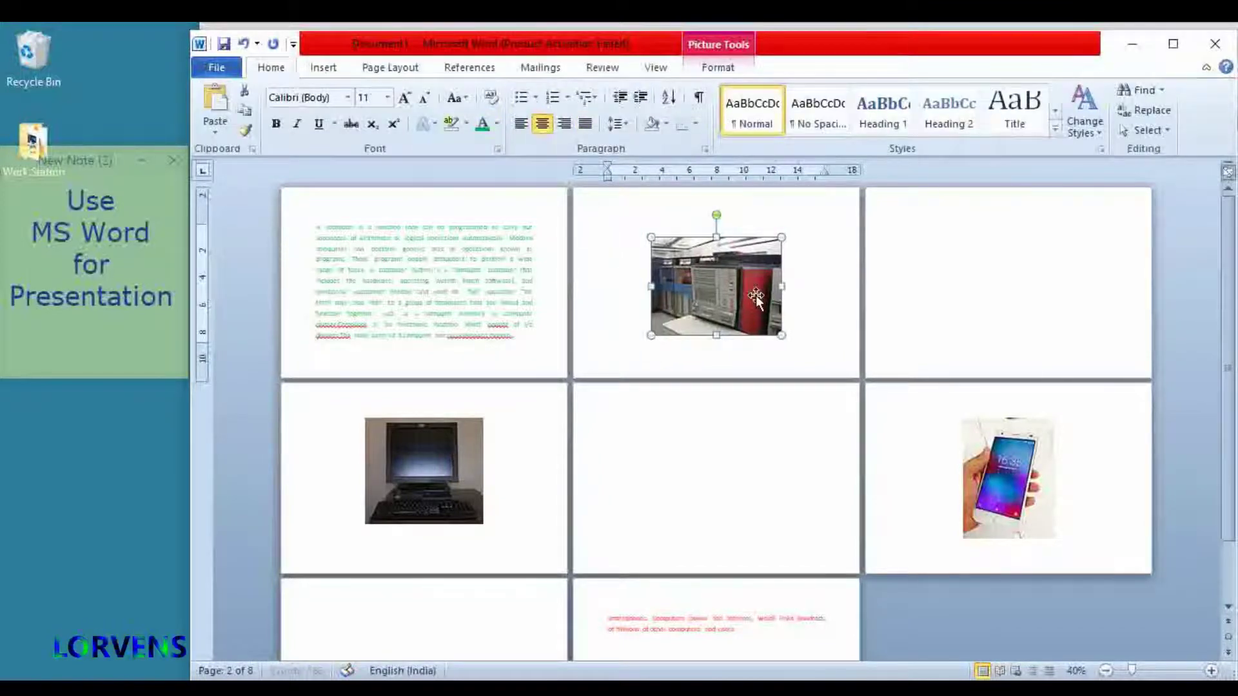
- Put the monitor picture on page 3 and phone on page 4, then delete blank lines above the red text
mouse_move(754, 297)
mouse_down()
mouse_move(935, 327)
mouse_move(1001, 264)
mouse_up()
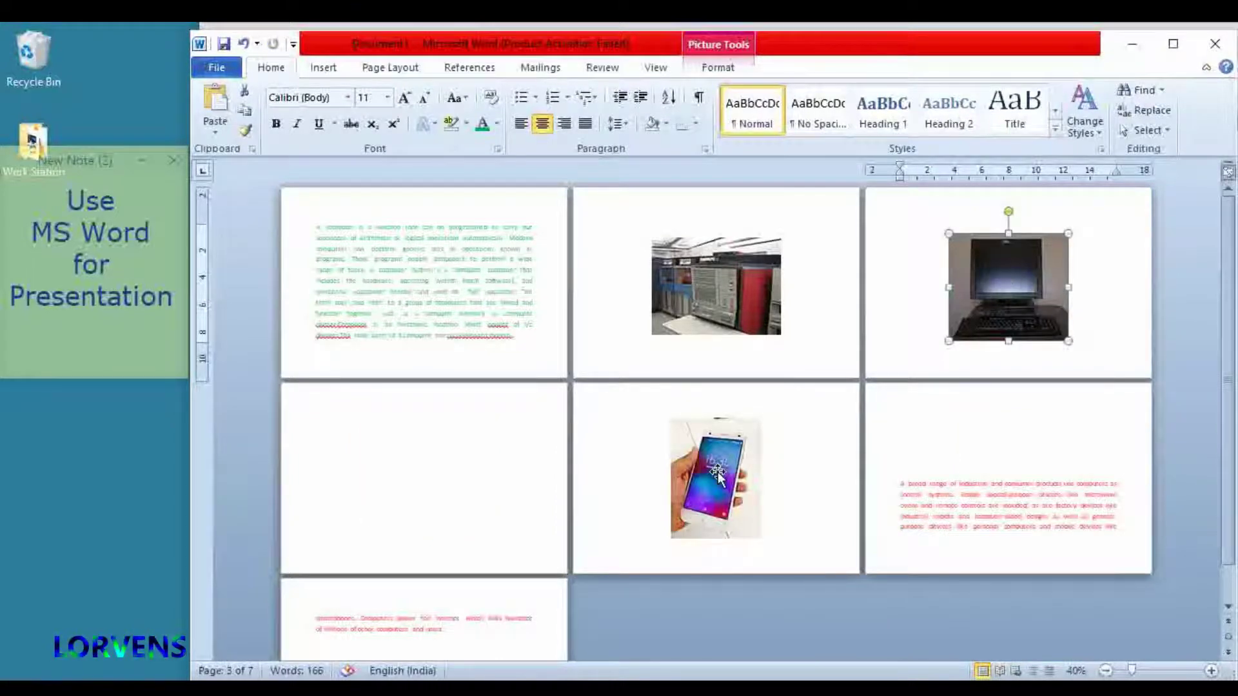
drag(1006, 277, 451, 464)
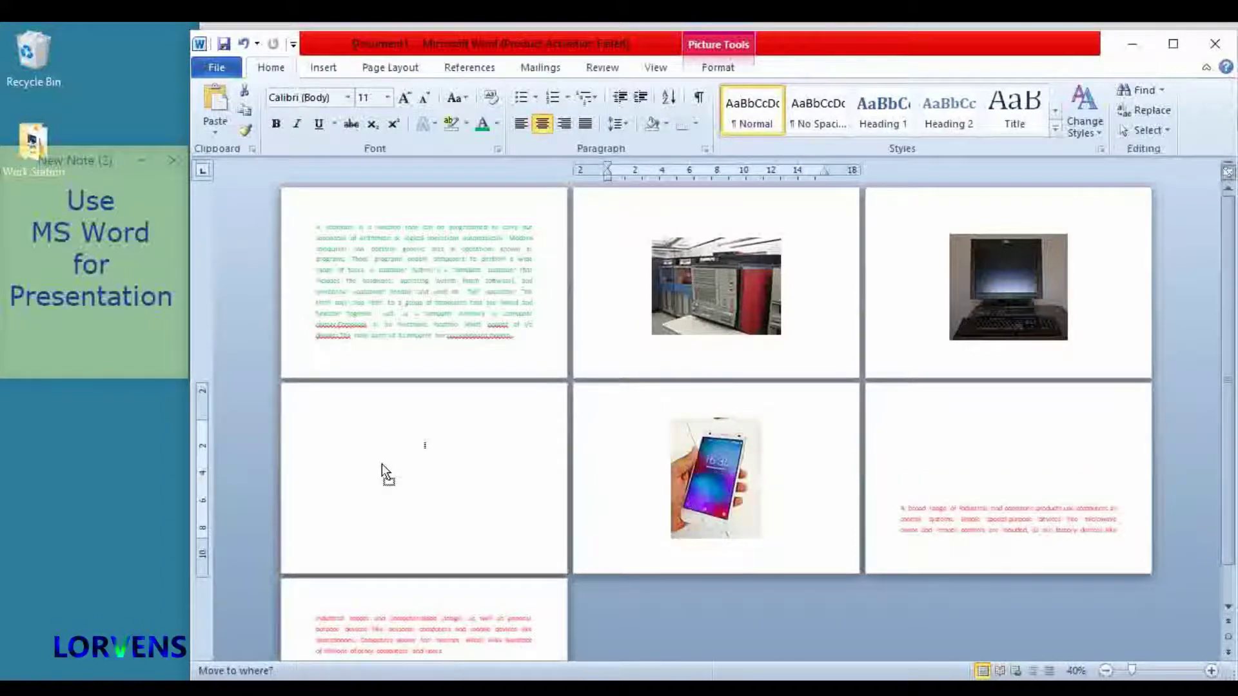
click(639, 484)
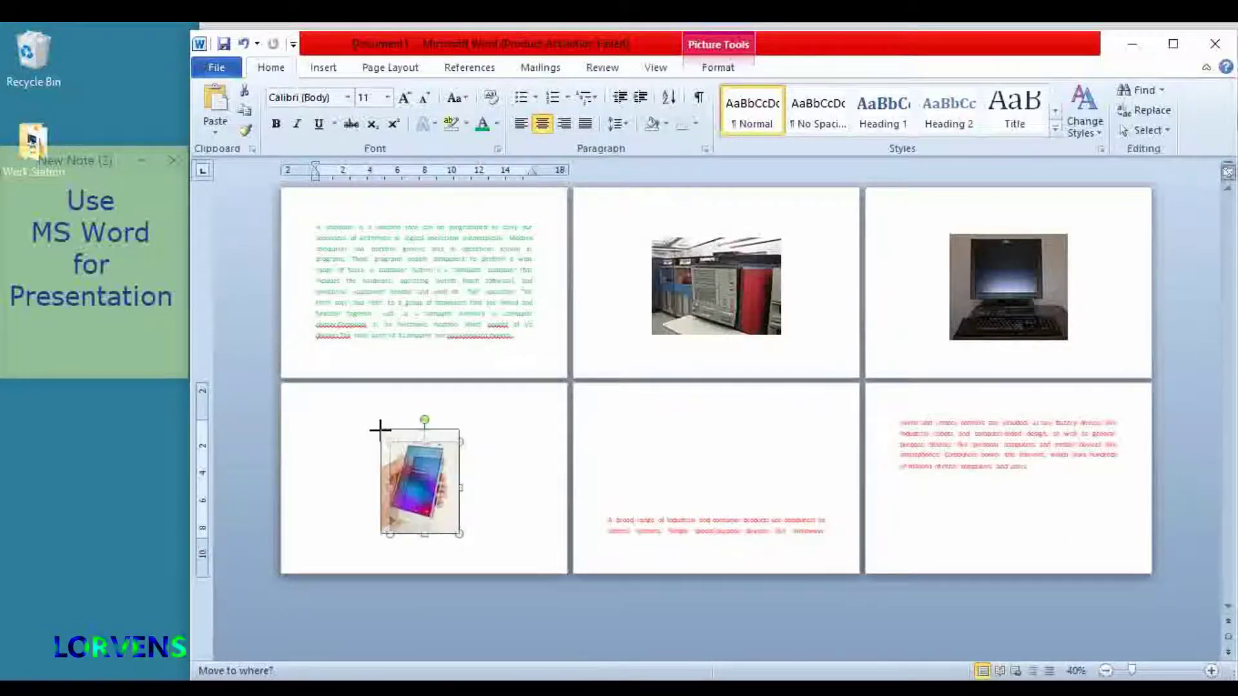
key(ctrl+z)
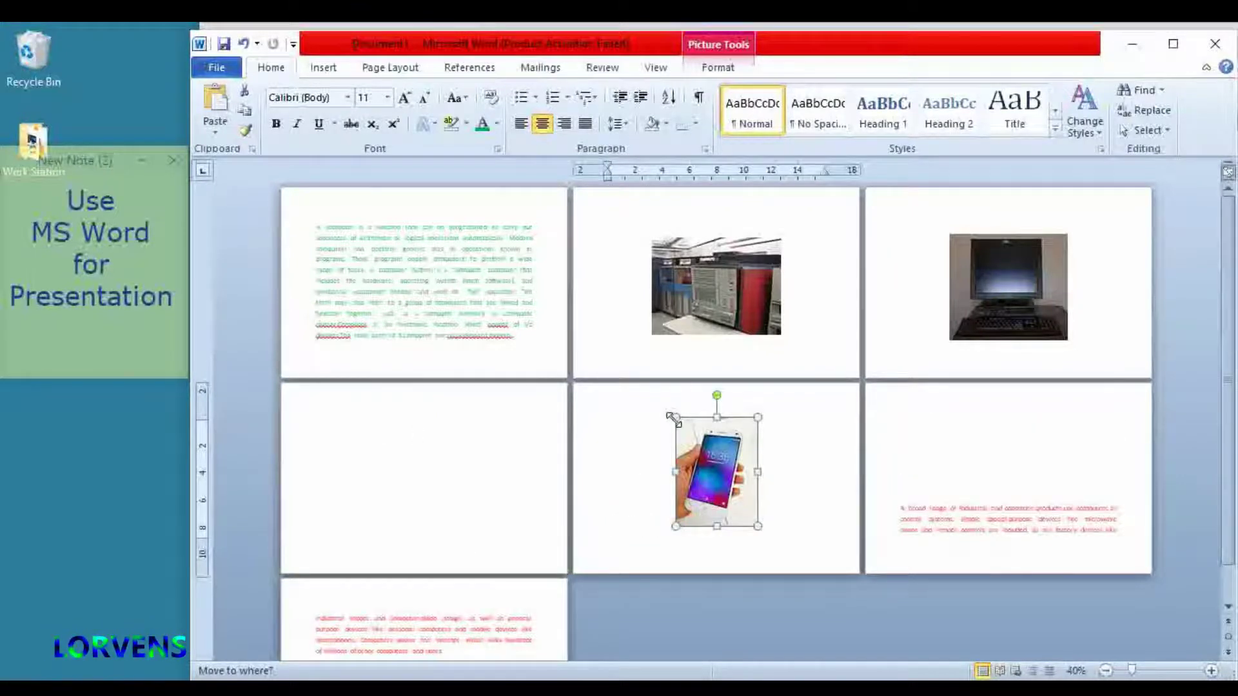
drag(676, 418, 690, 433)
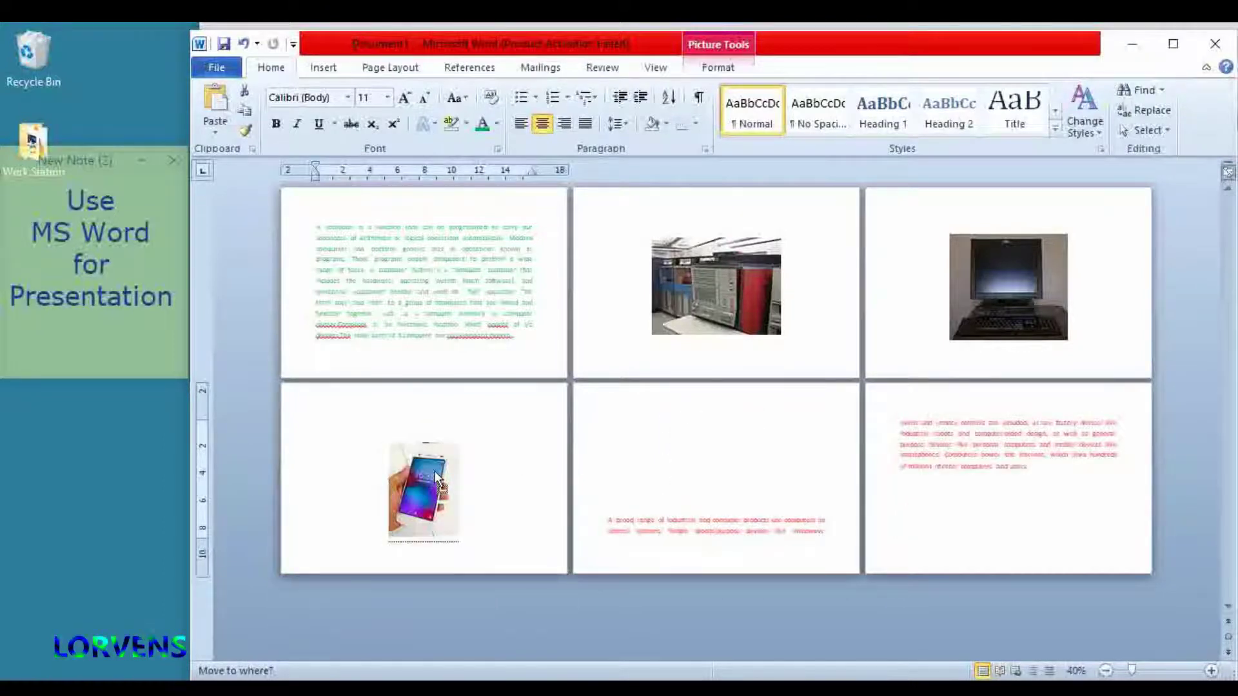
drag(437, 481, 436, 476)
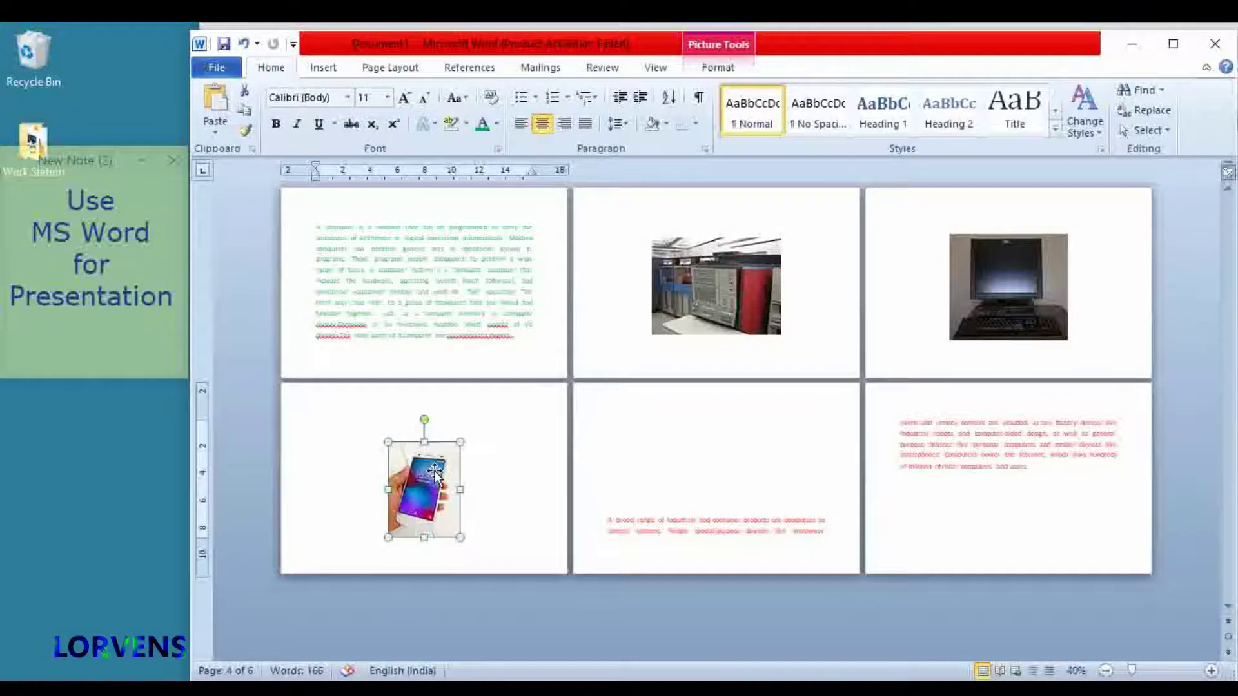
click(634, 505)
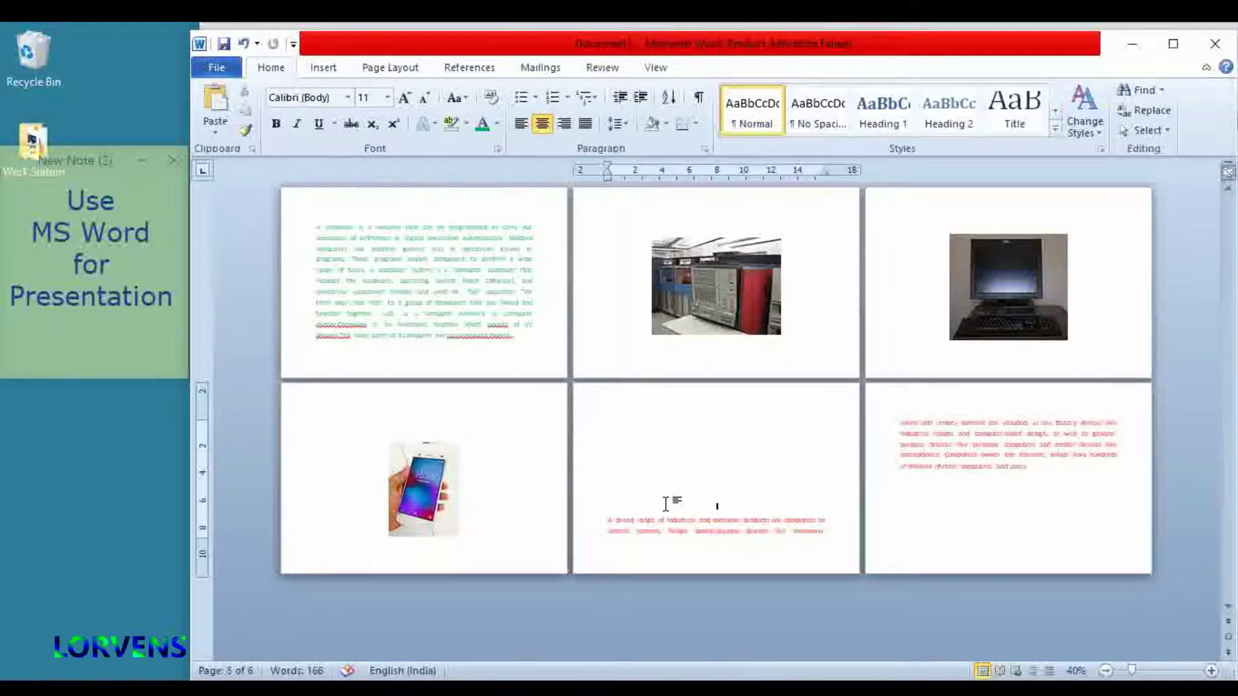
key(BackSpace)
- Delete the last empty paragraph so the red text sits on page 5, and show the View options
key(BackSpace)
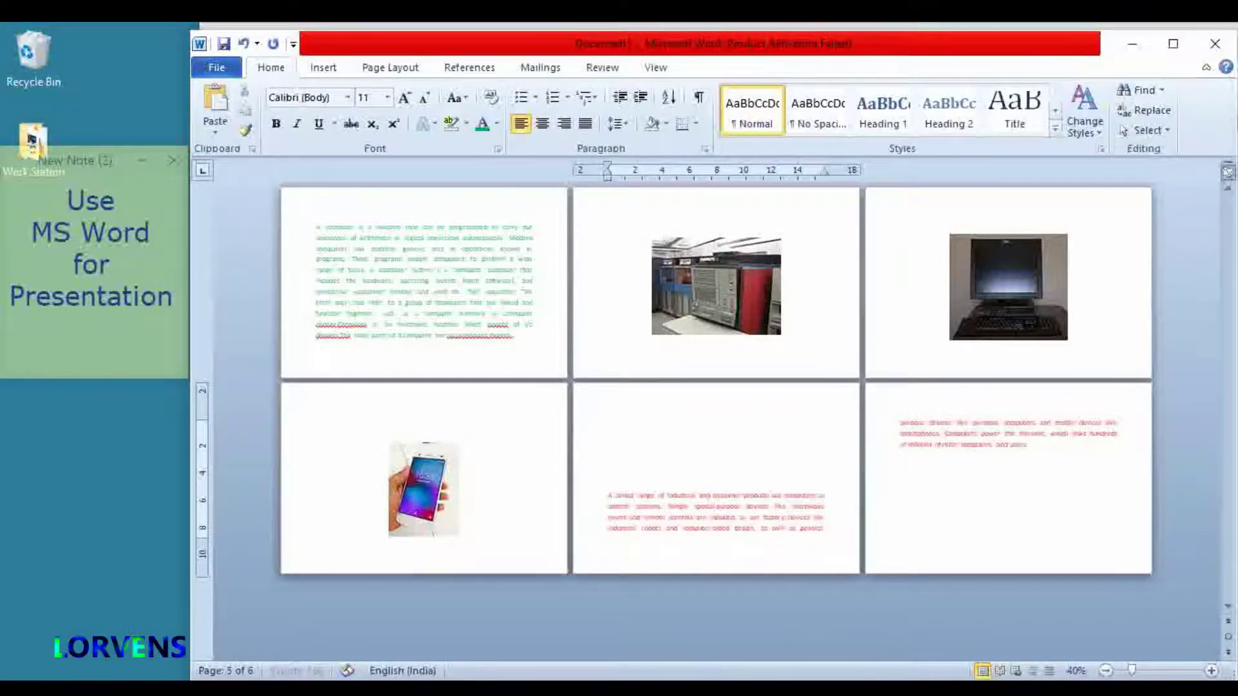
key(BackSpace)
key(BackSpace)
key(BackSpace)
key(BackSpace)
key(BackSpace)
key(BackSpace)
key(BackSpace)
key(BackSpace)
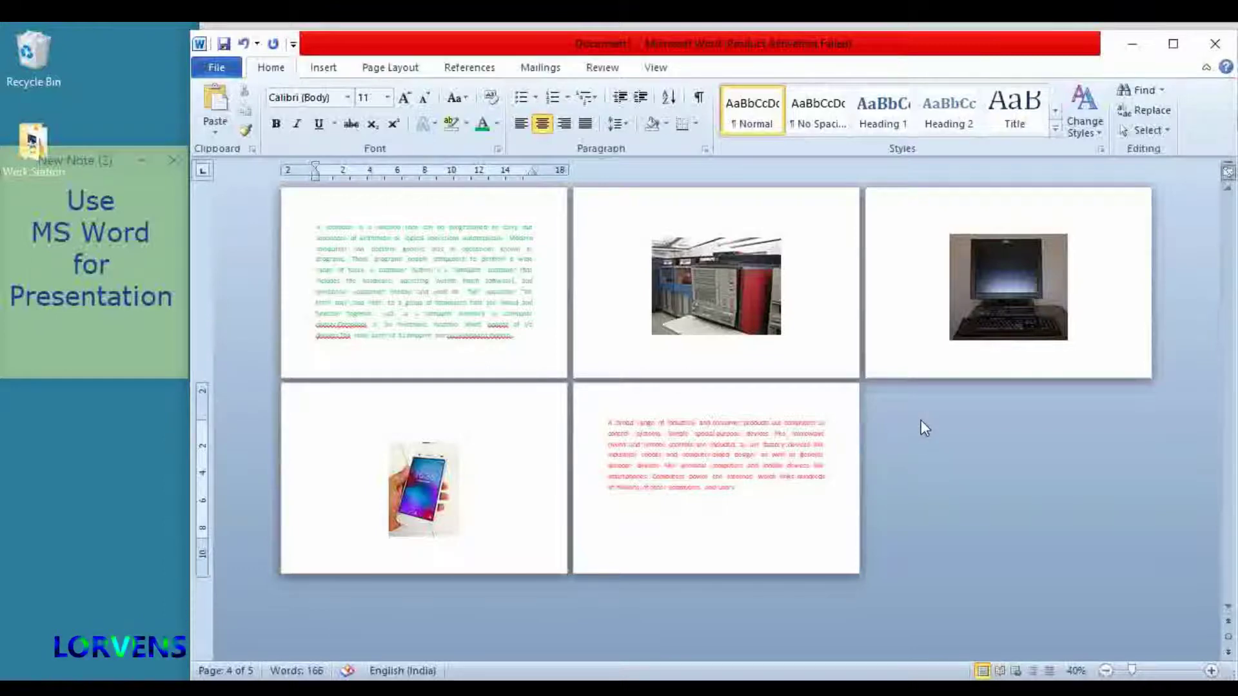
click(661, 68)
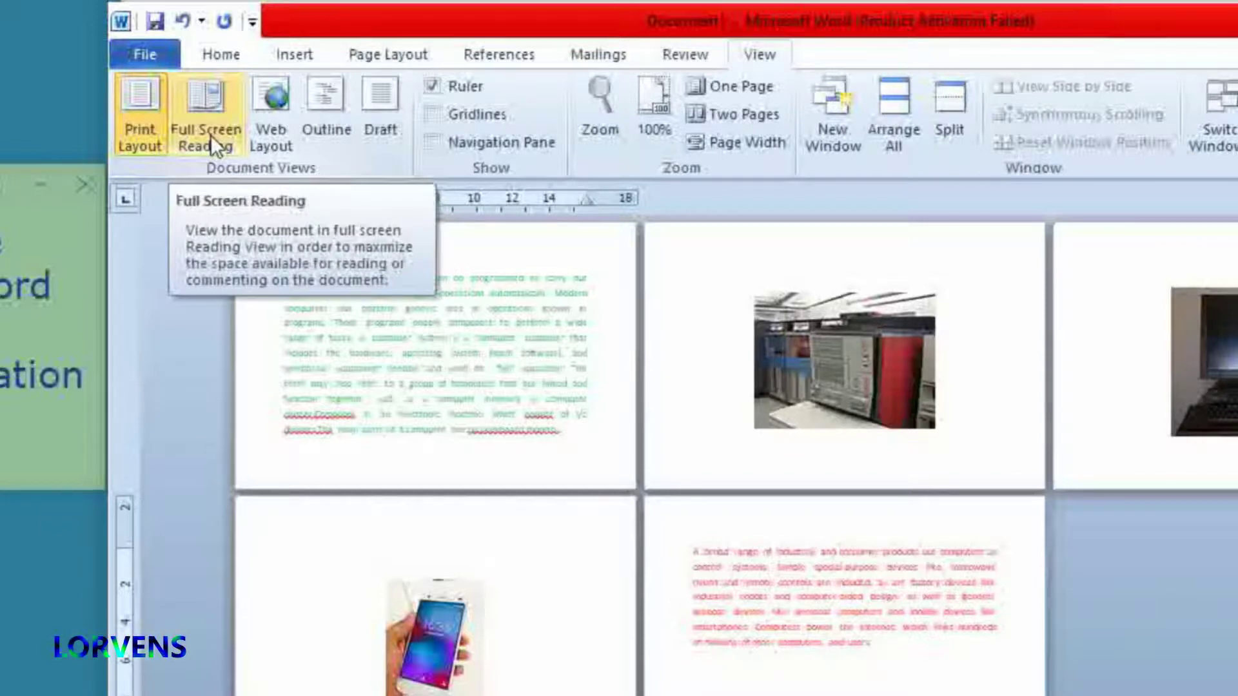
click(210, 134)
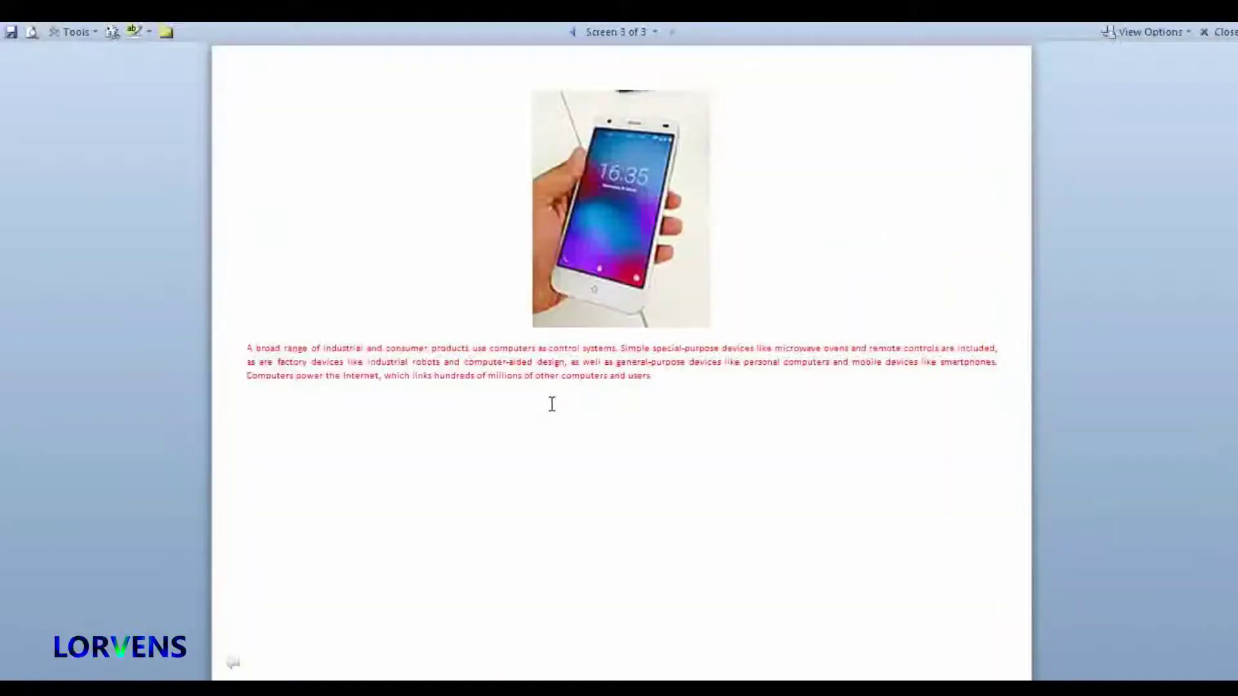
click(232, 665)
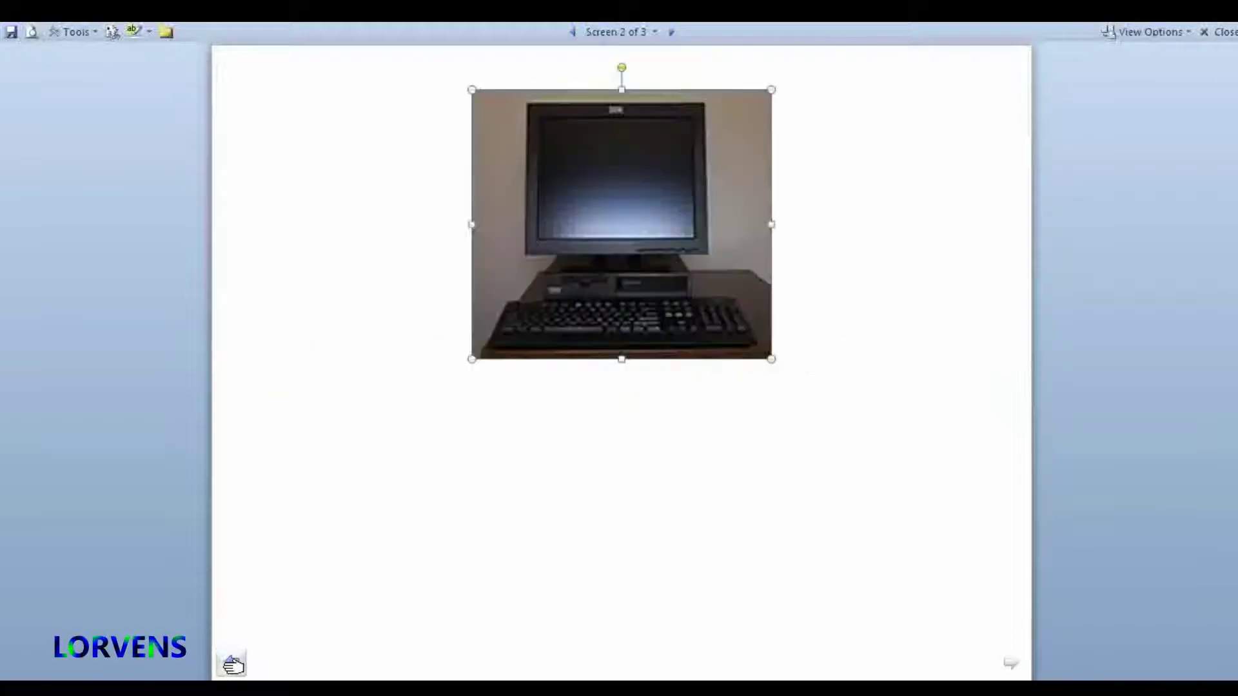
click(231, 665)
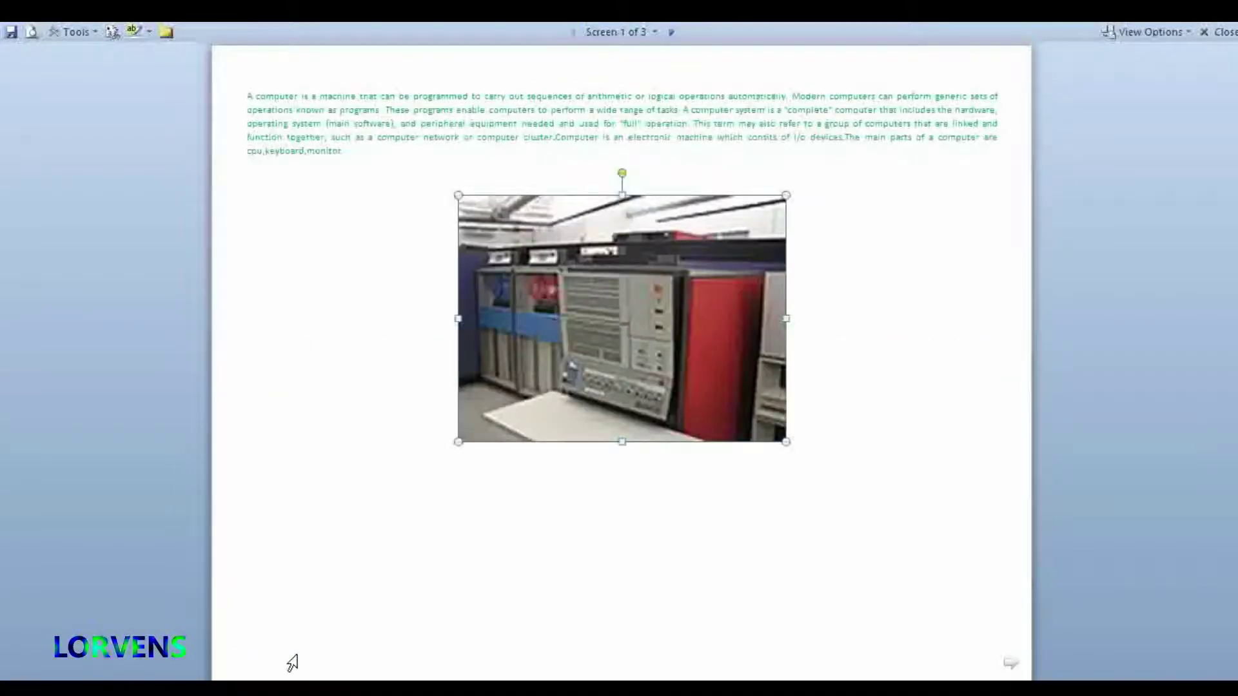
click(1012, 665)
click(1012, 664)
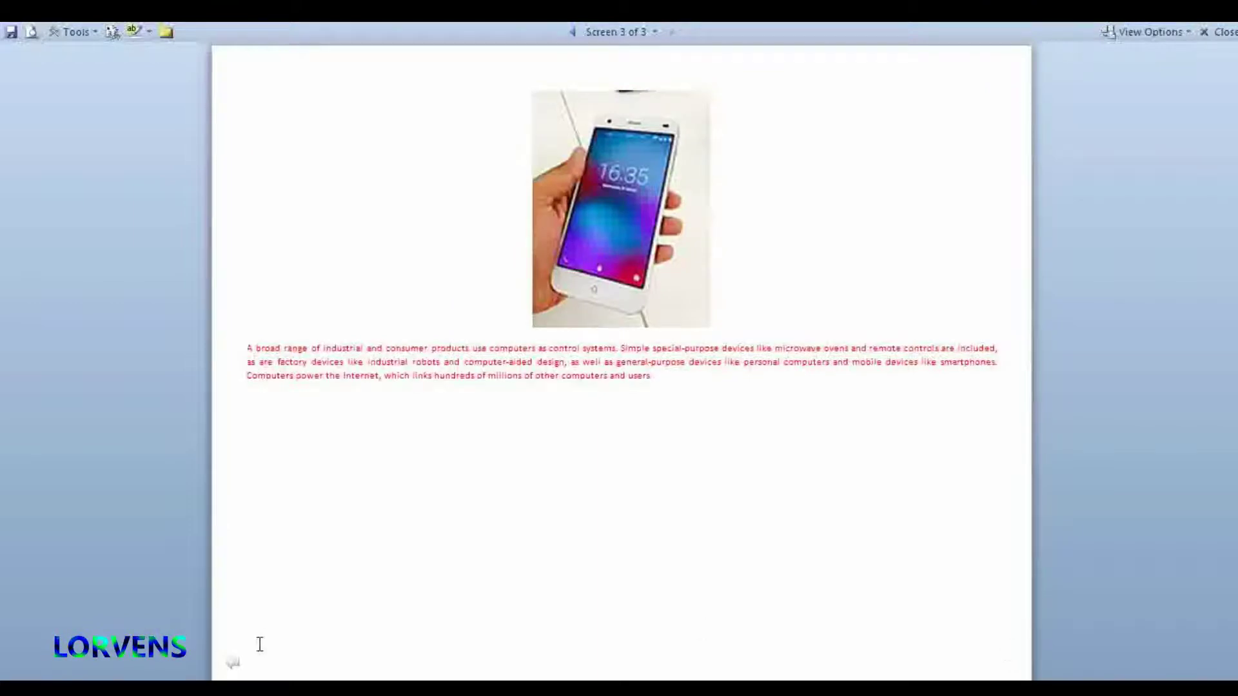
click(234, 663)
click(235, 663)
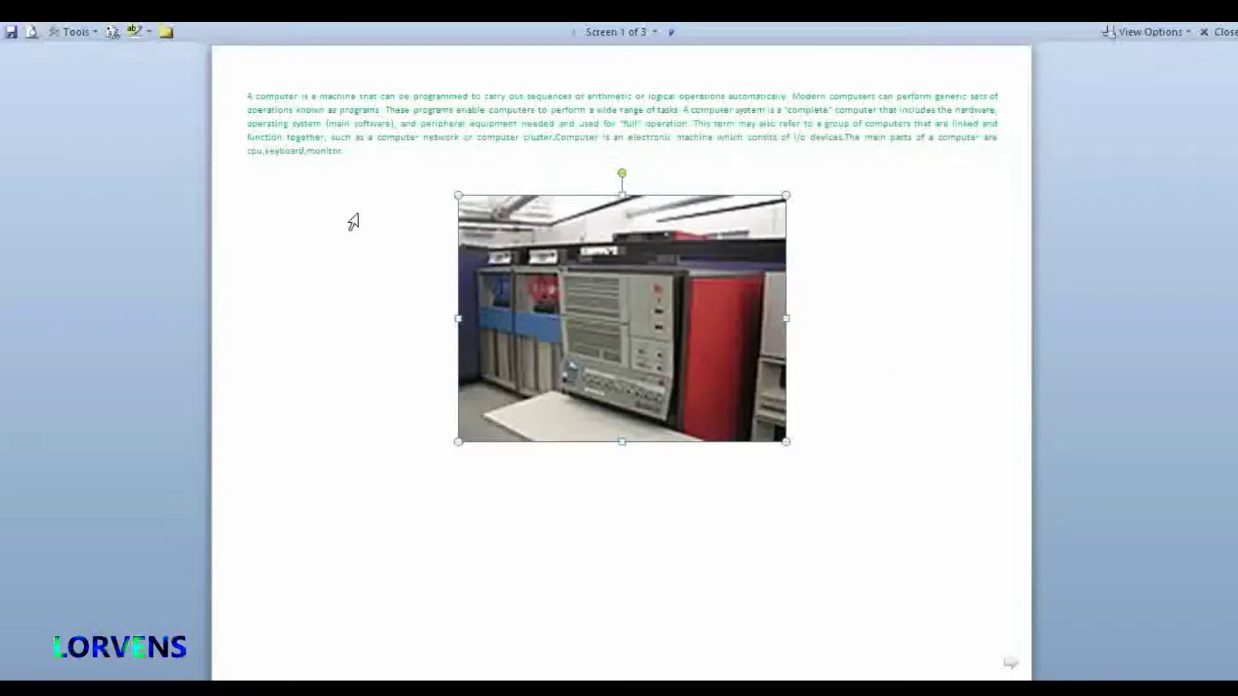
drag(247, 97, 354, 153)
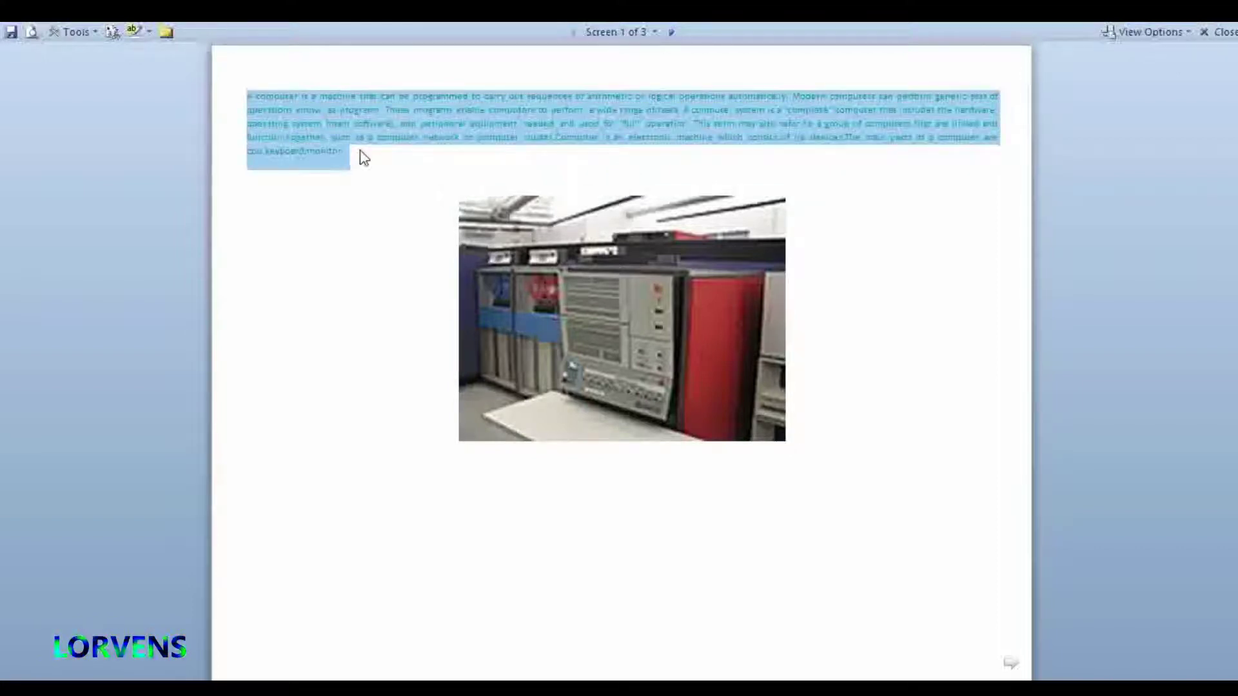
click(380, 184)
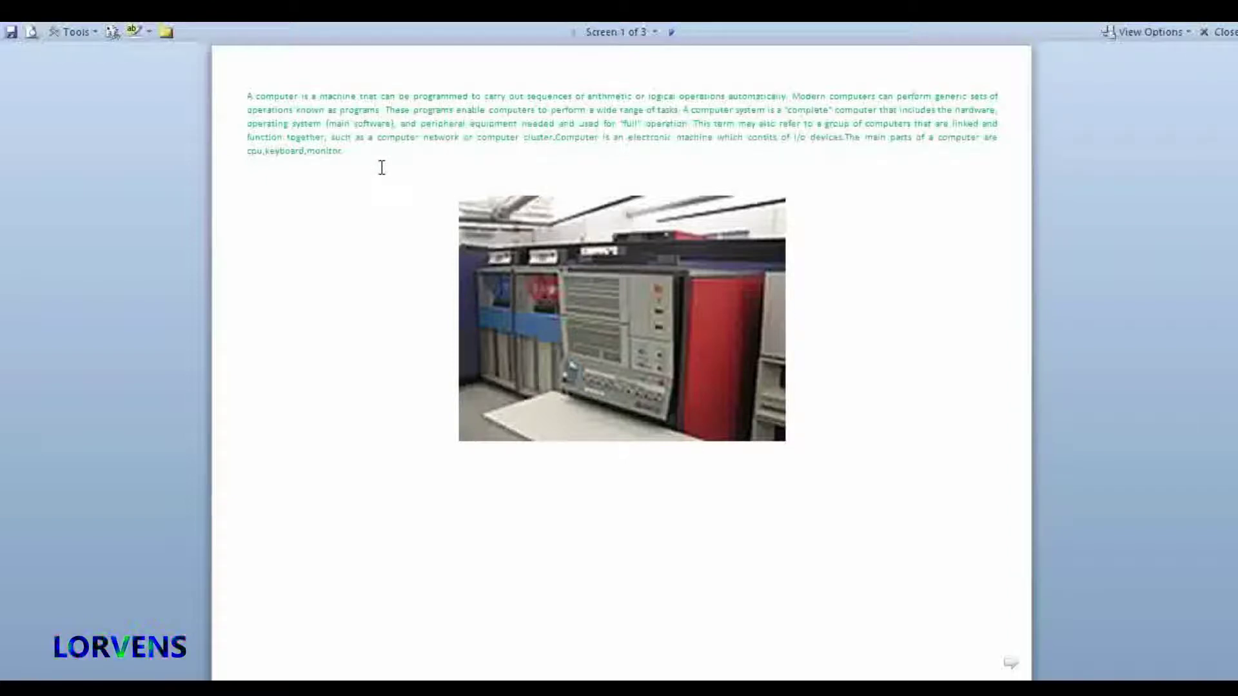
click(1230, 40)
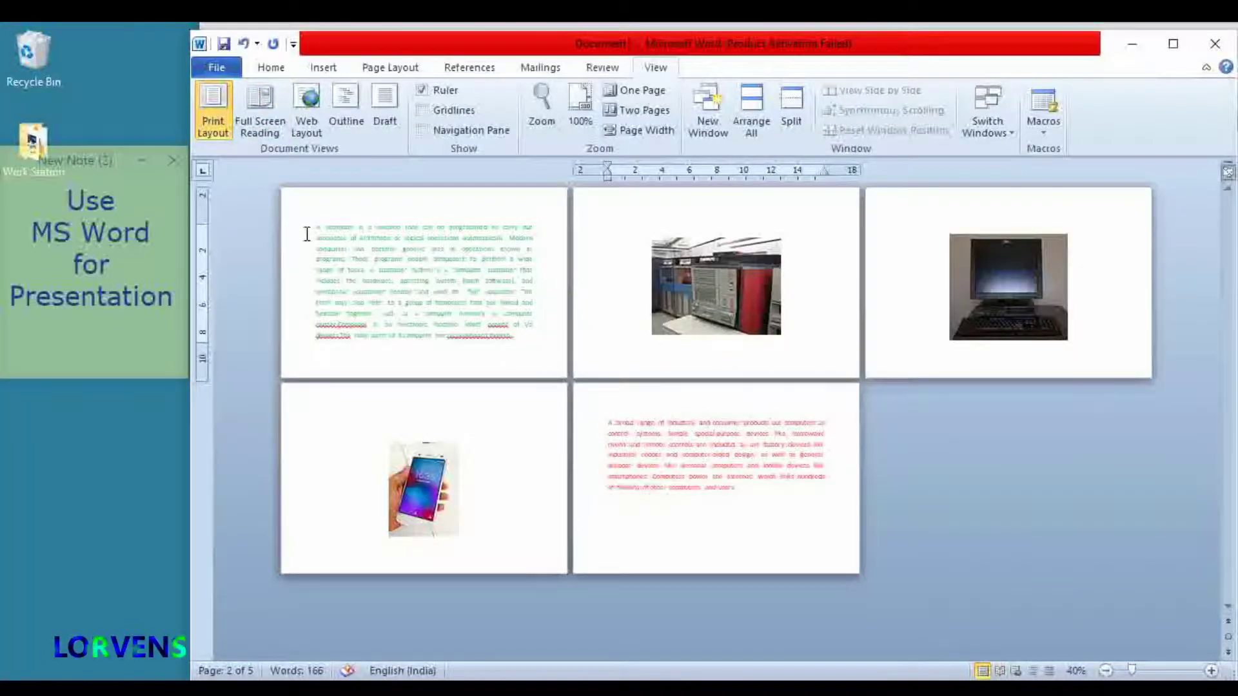
- Set the green page-1 paragraph to 20 pt
drag(314, 228, 523, 334)
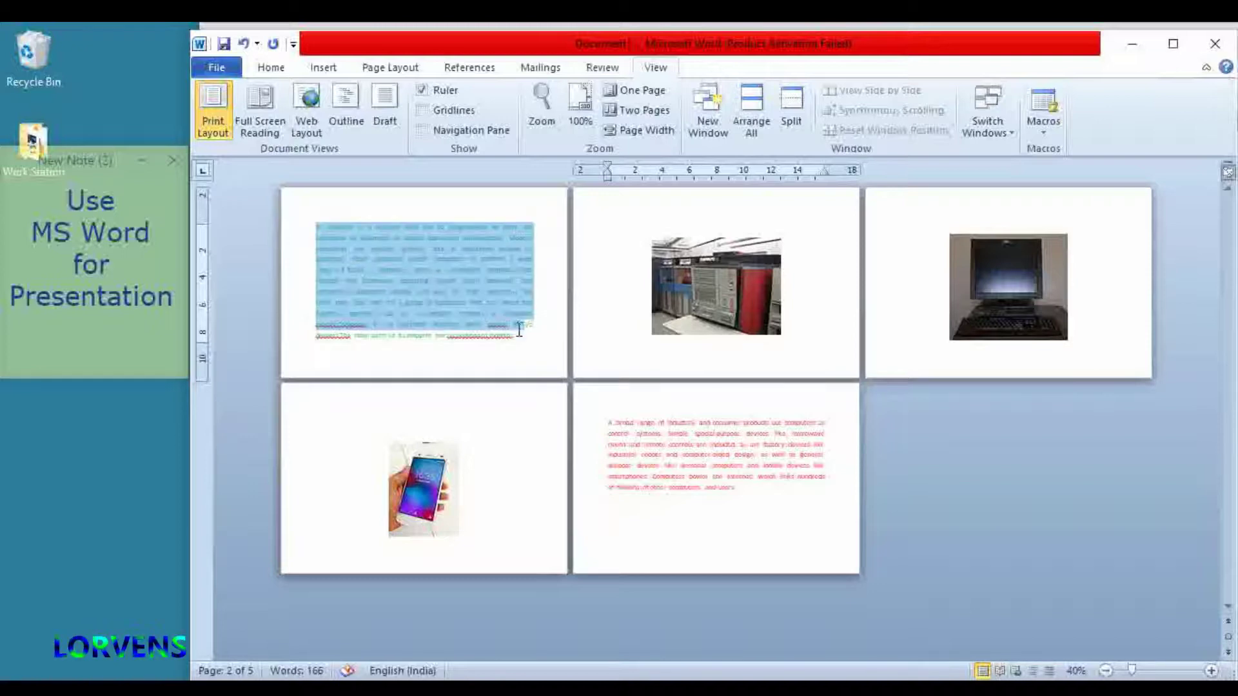
click(271, 67)
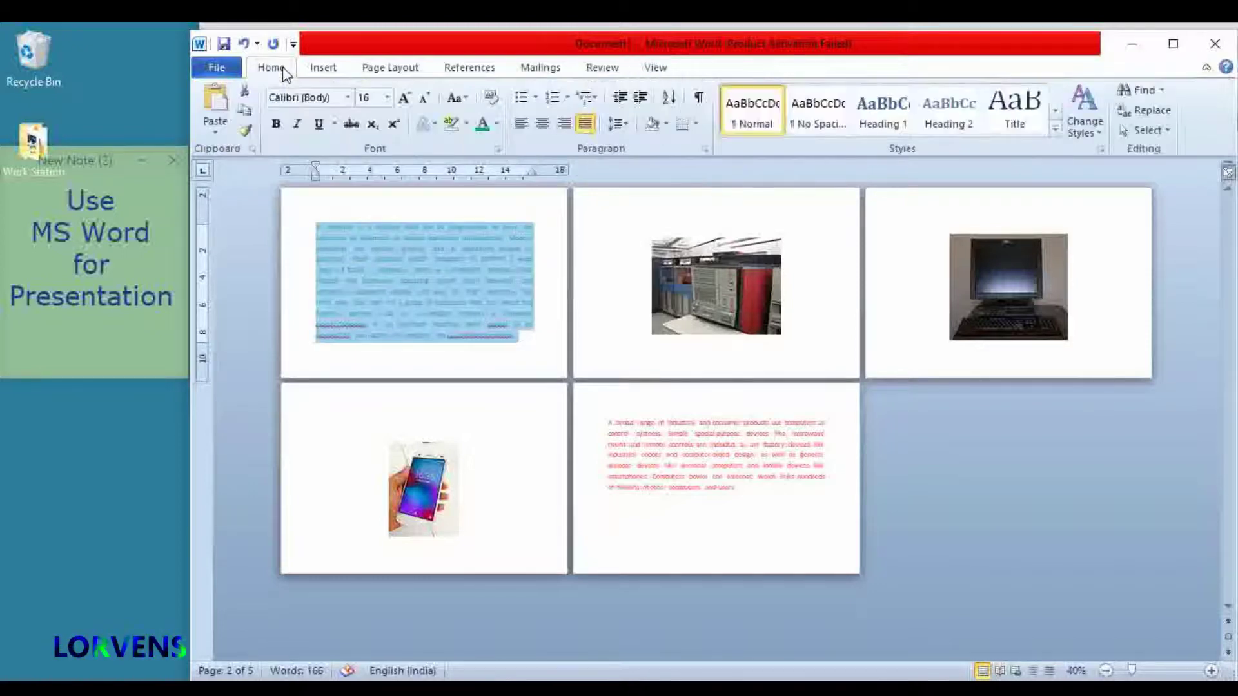
click(404, 98)
click(405, 99)
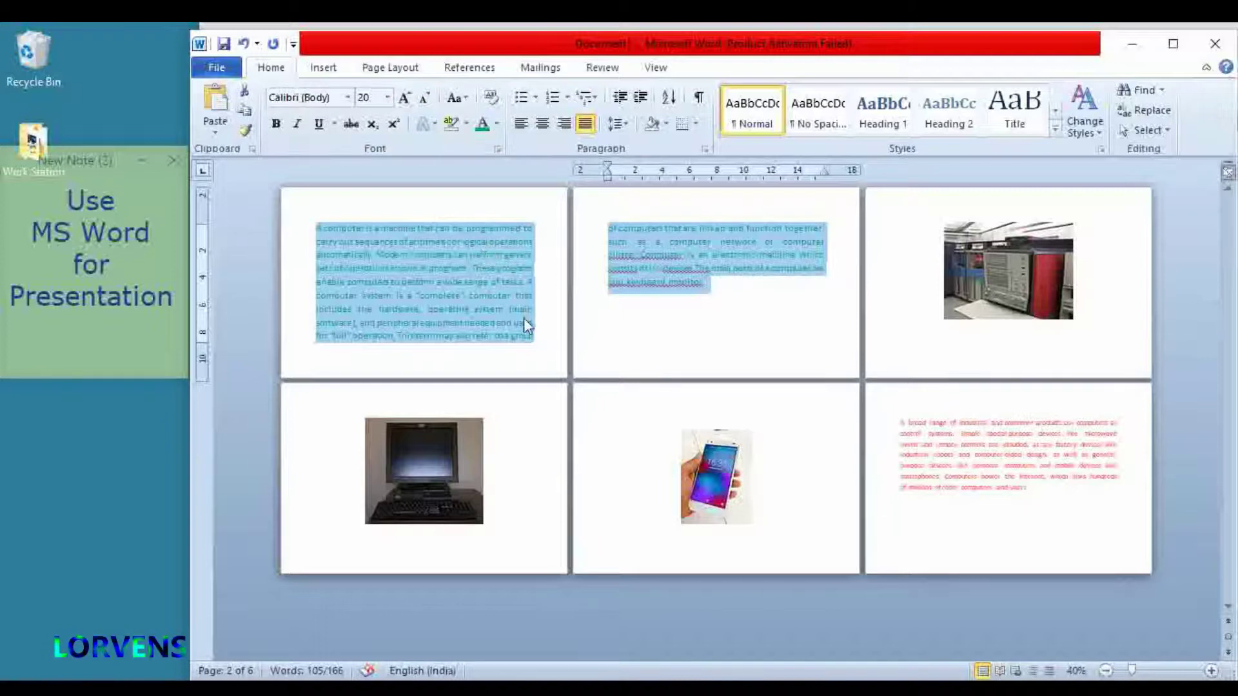
- Grow the red 'A broad range' paragraph's font by two steps
drag(900, 422, 1031, 489)
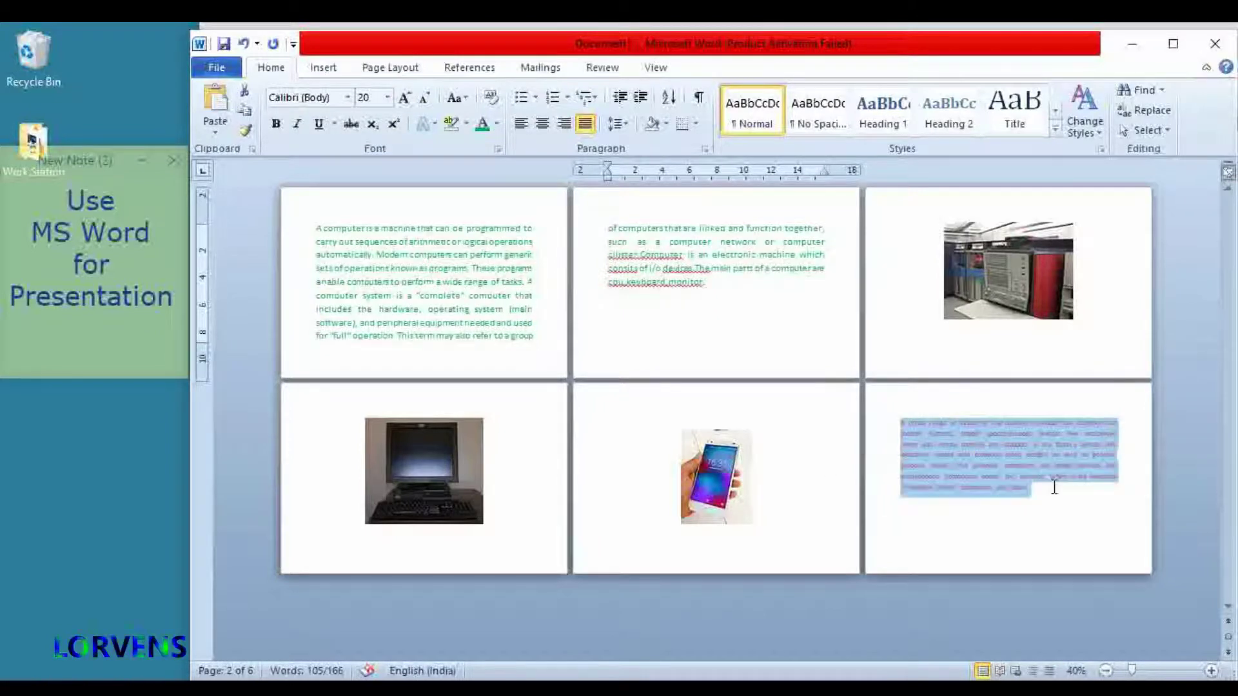
click(405, 99)
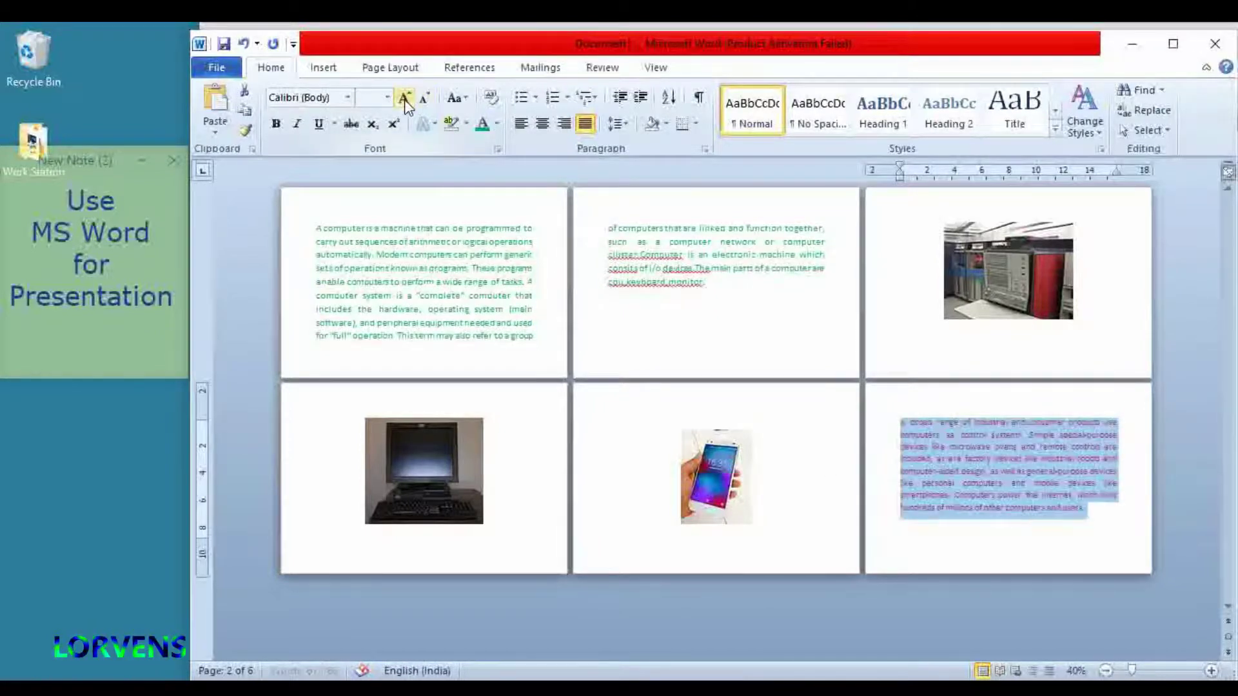
click(405, 100)
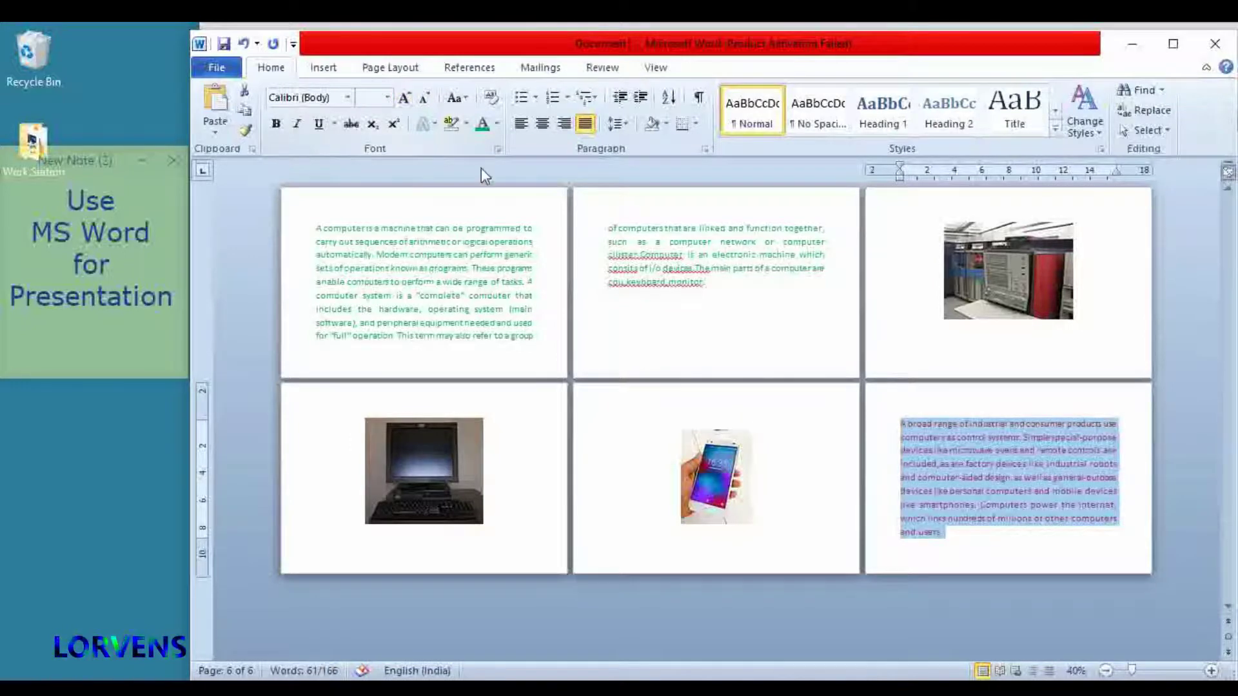
click(656, 69)
- View the document in Full Screen Reading from its first screen, then close back to Print Layout
click(258, 117)
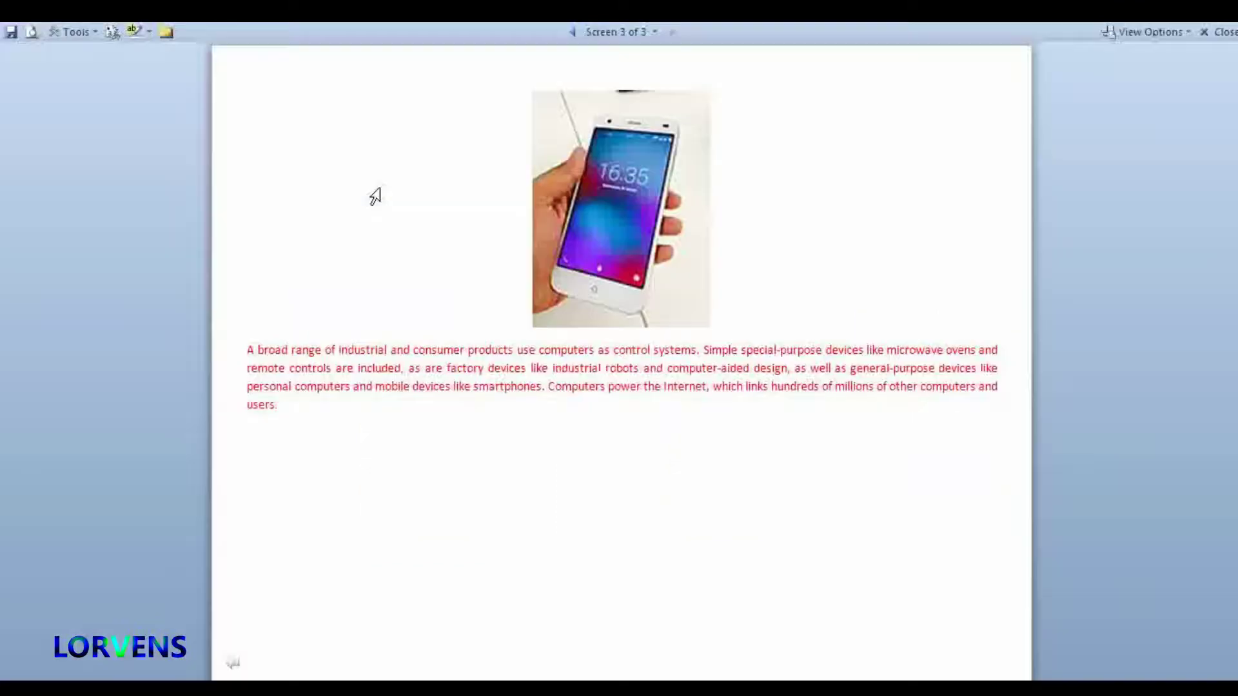
click(233, 665)
click(231, 666)
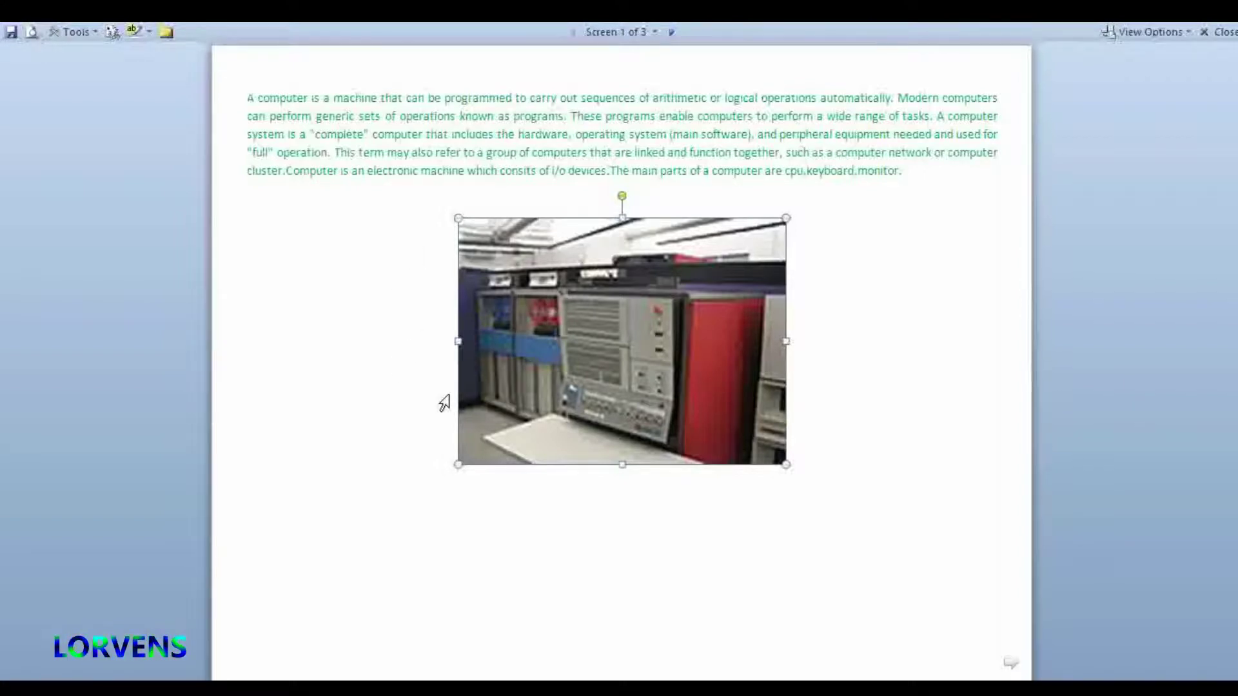
click(1221, 35)
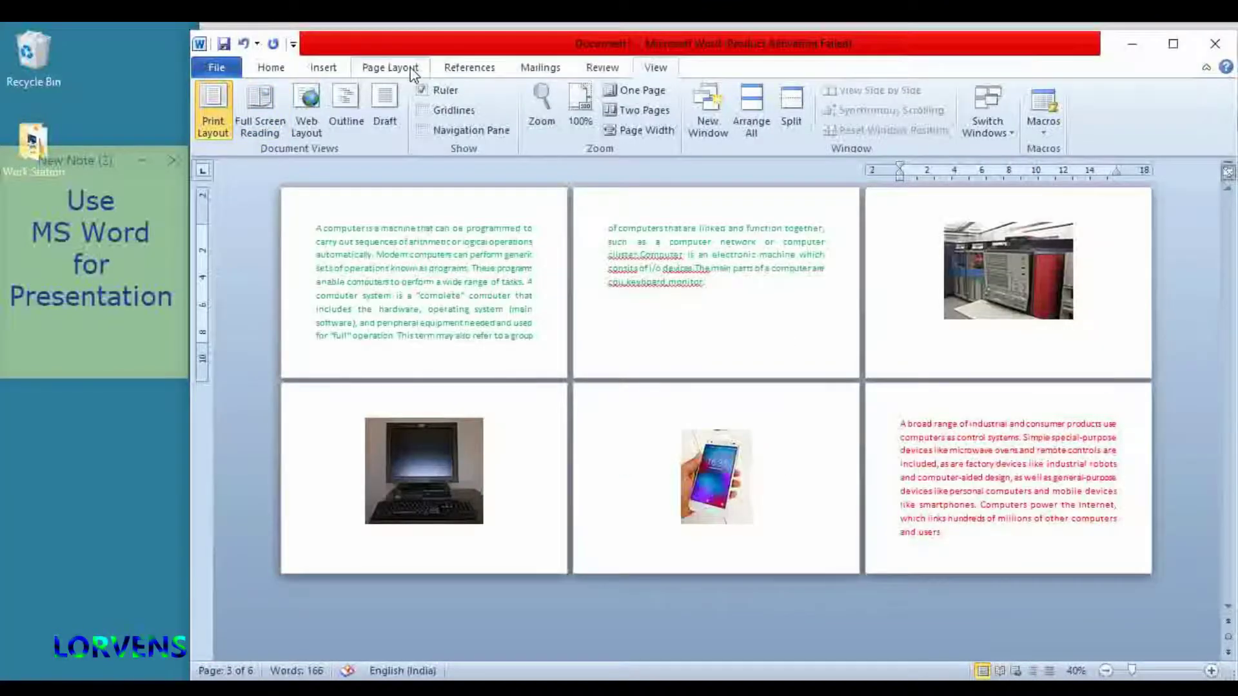
- Grow the green paragraph from 20 to 24 pt and show it in Full Screen Reading
click(448, 249)
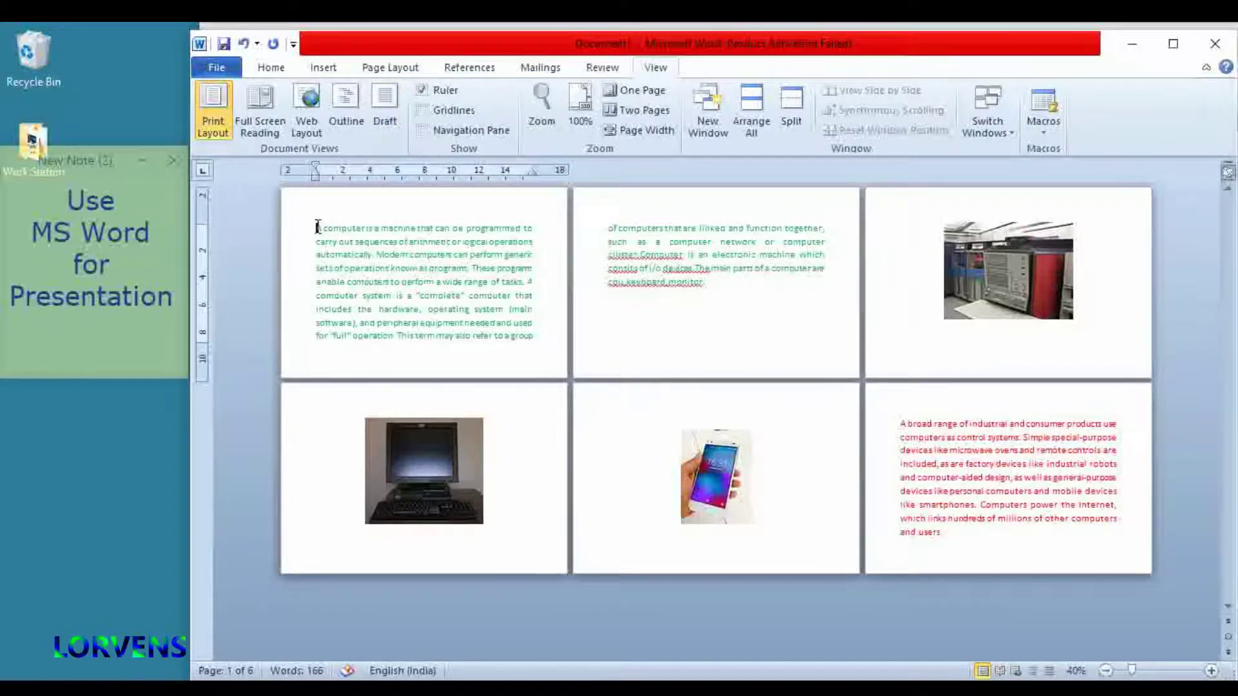
drag(318, 227, 708, 329)
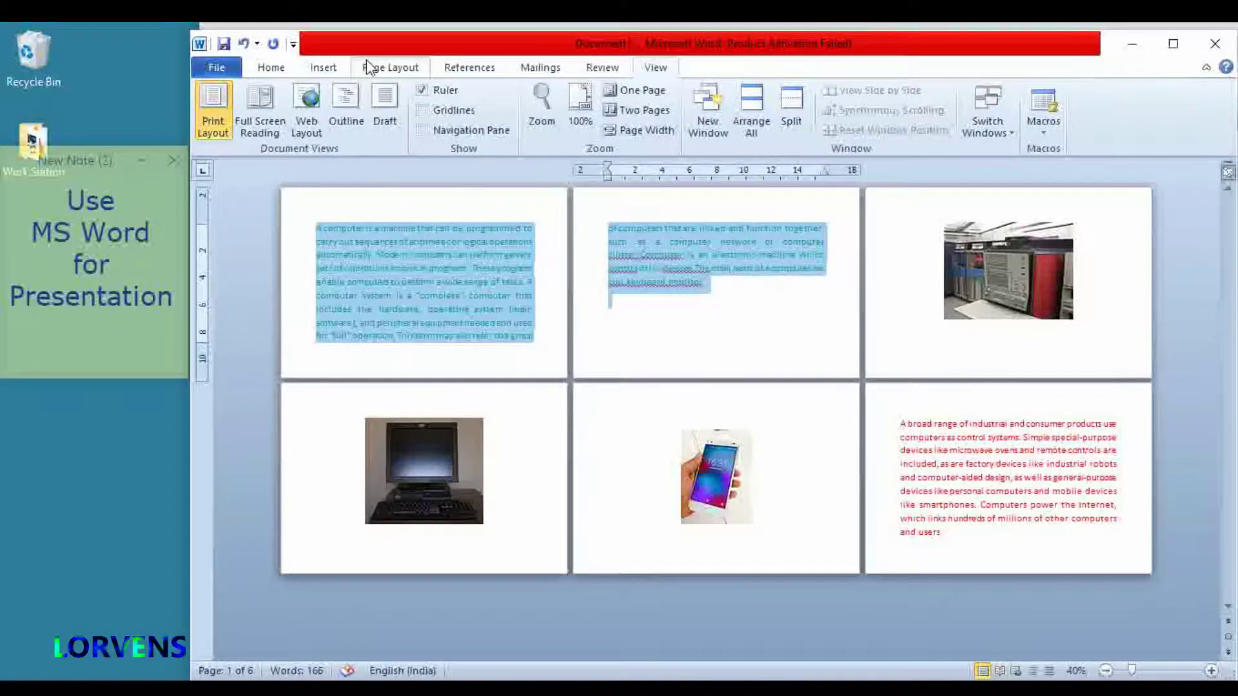
click(271, 67)
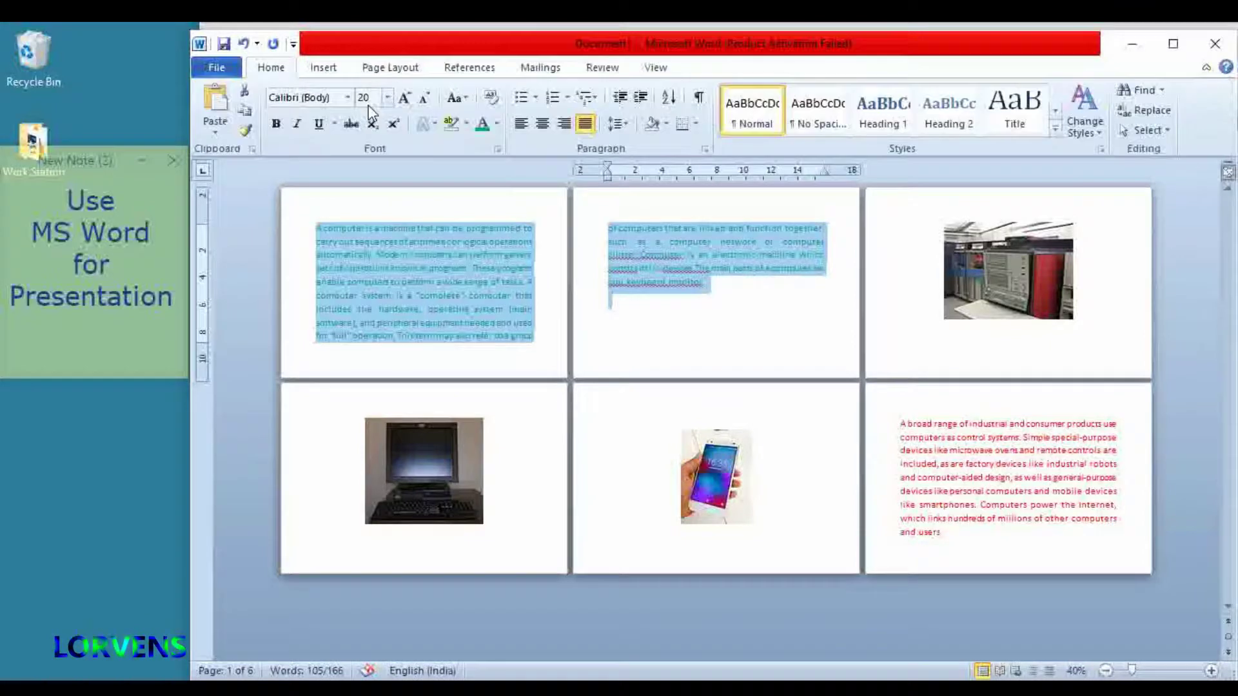
click(404, 100)
click(405, 100)
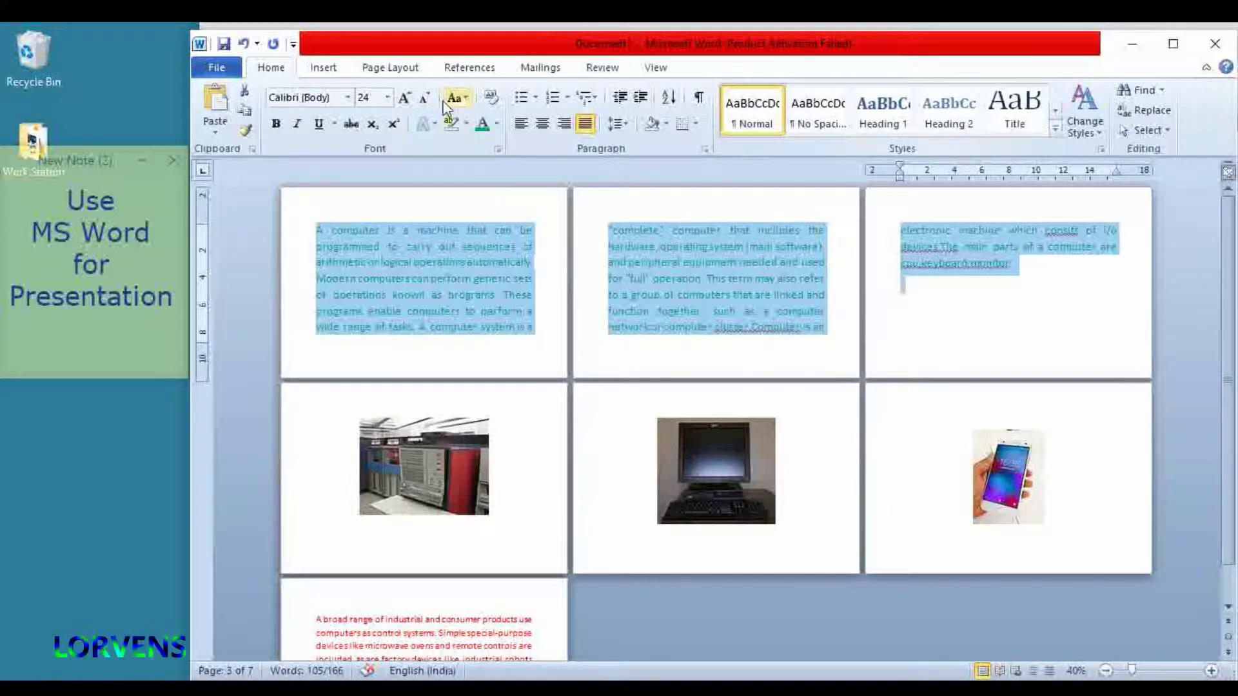
click(656, 68)
click(276, 102)
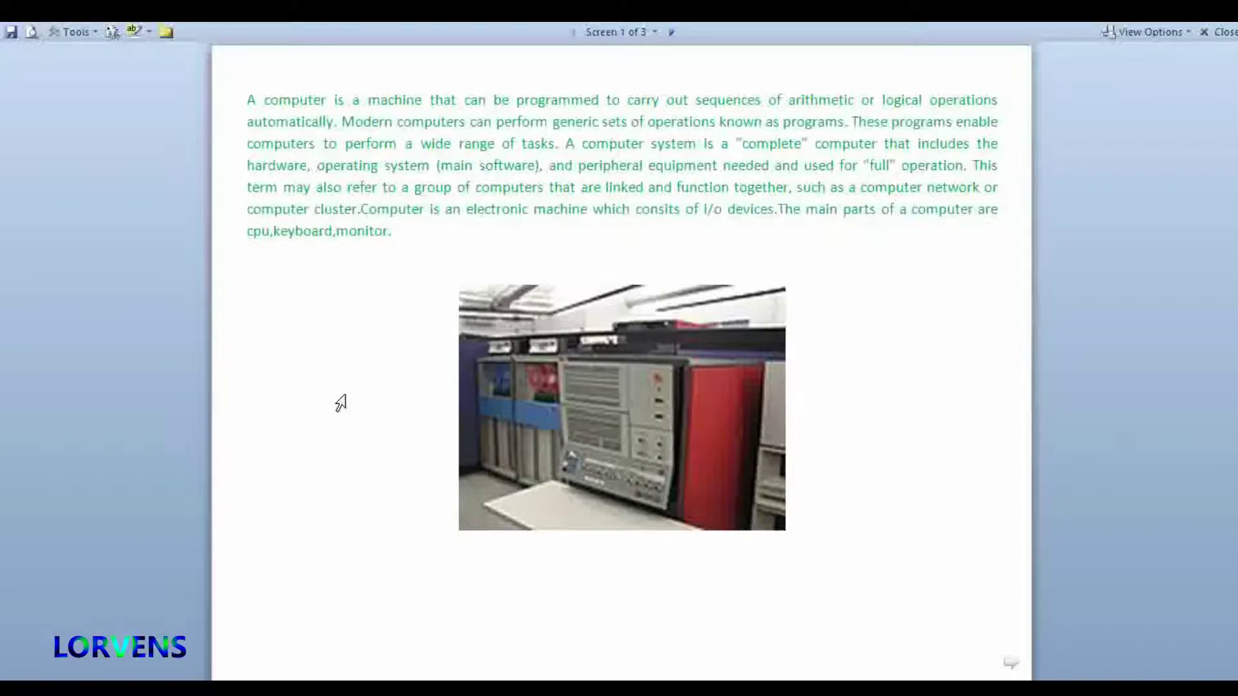
- Page forward to the smartphone screen, back to the desktop computer screen, and exit Full Screen Reading
click(1014, 664)
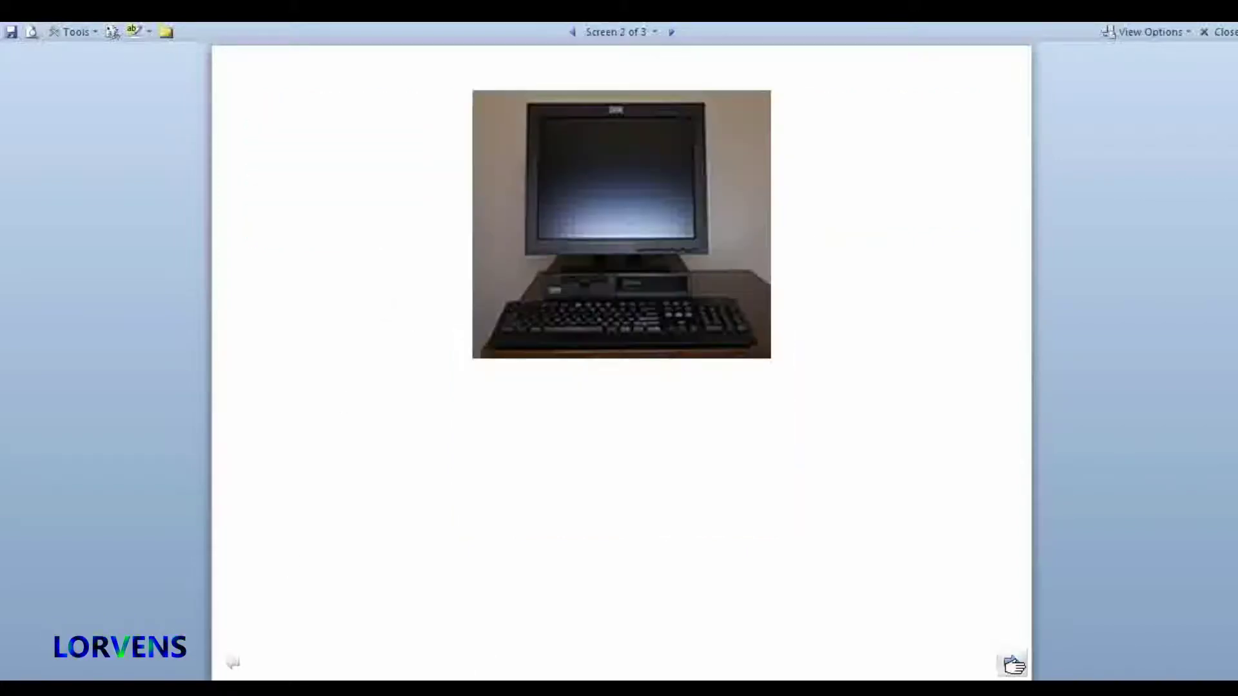
click(1013, 664)
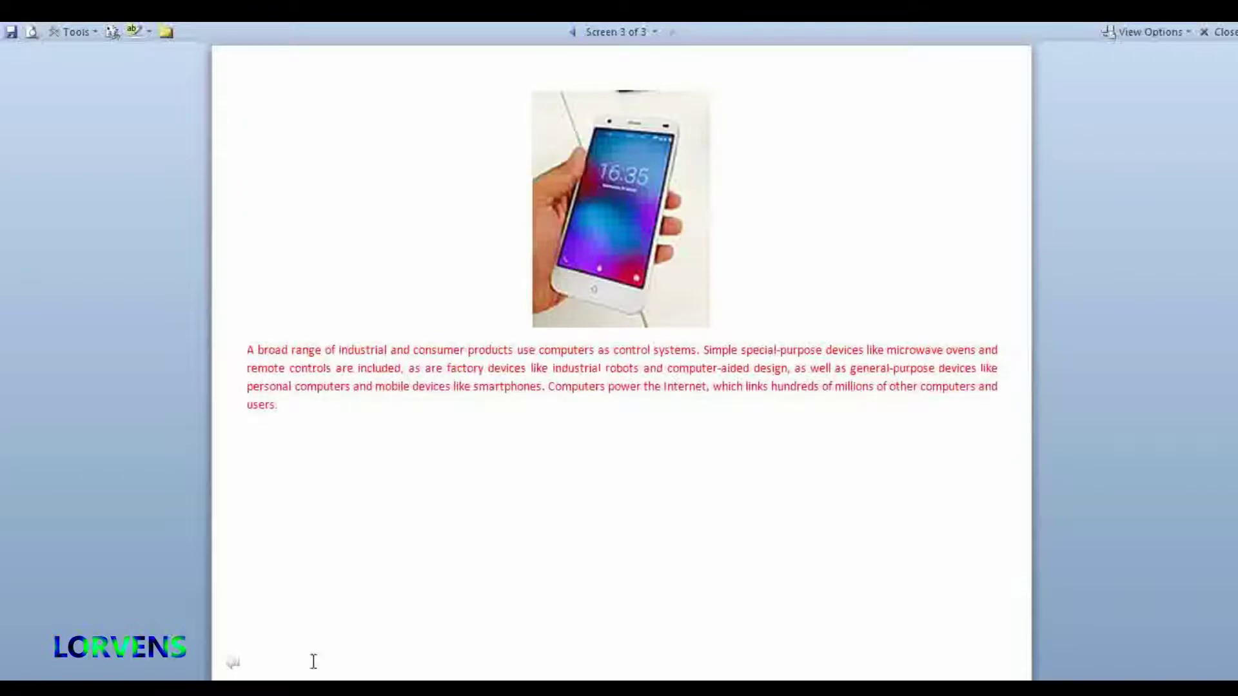
click(233, 666)
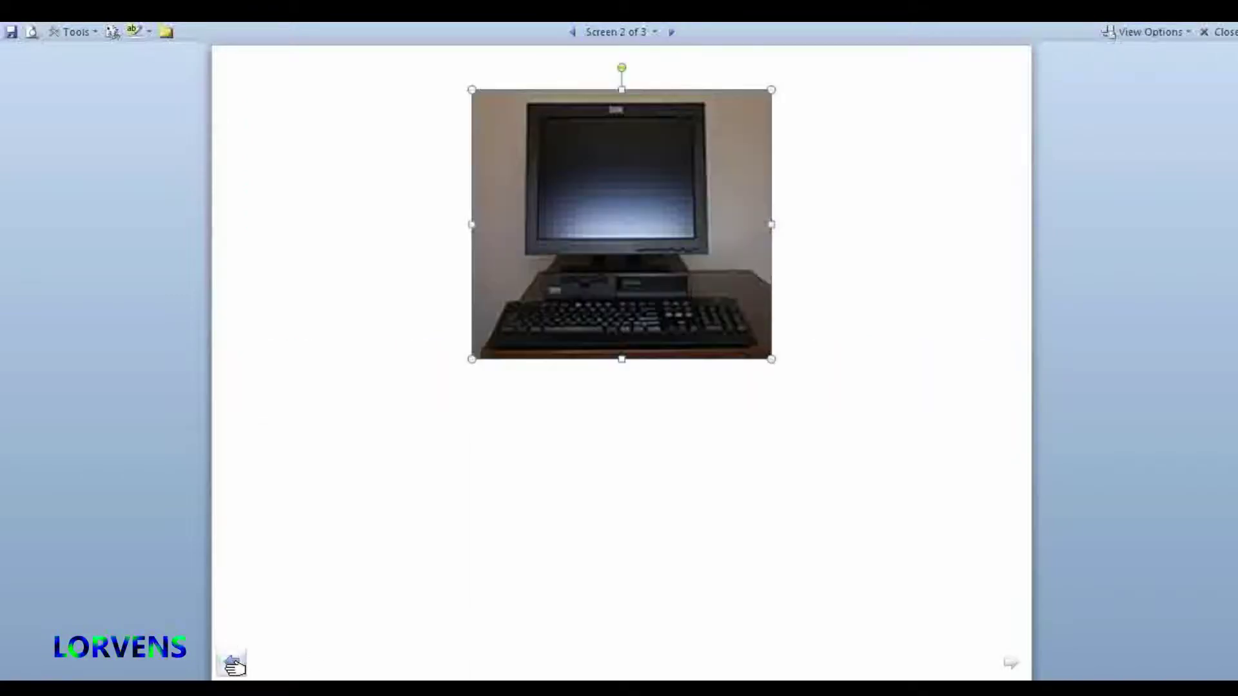
click(1220, 32)
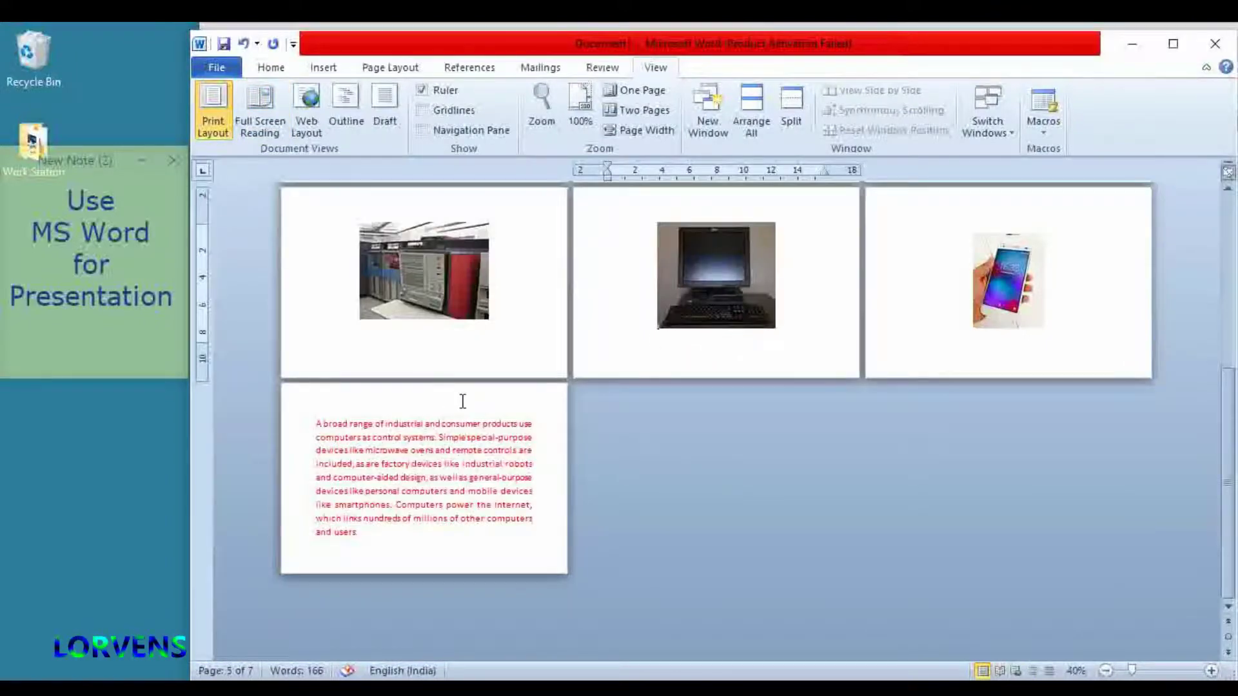
- Scroll through the seven-page layout and place the insertion point below the text on page 3
scroll(463, 401, up, 2)
scroll(463, 401, up, 1)
scroll(462, 401, up, 1)
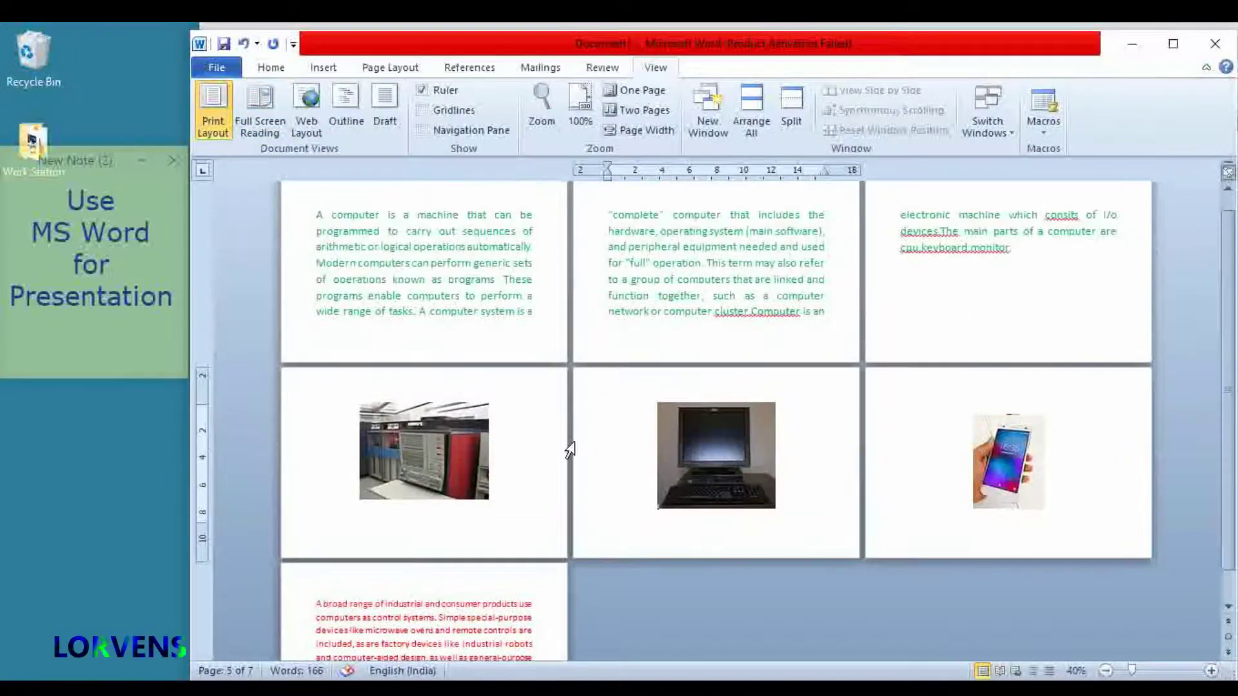
scroll(581, 503, down, 2)
scroll(420, 532, down, 1)
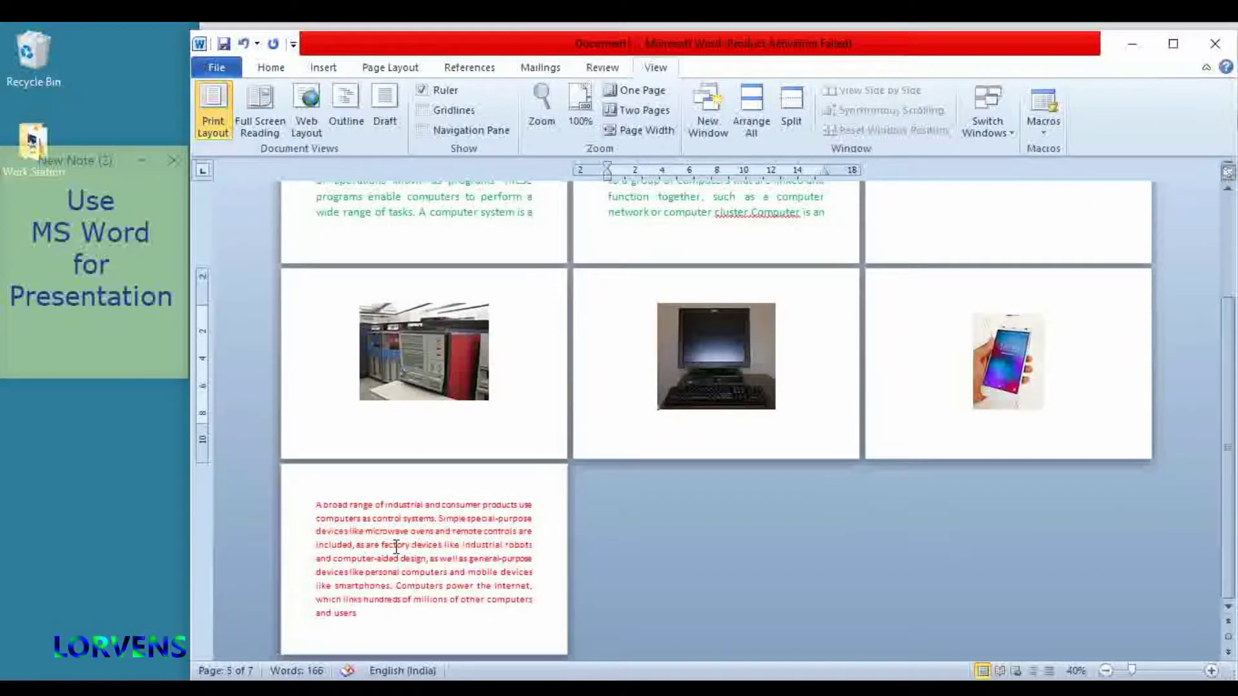
scroll(406, 409, up, 1)
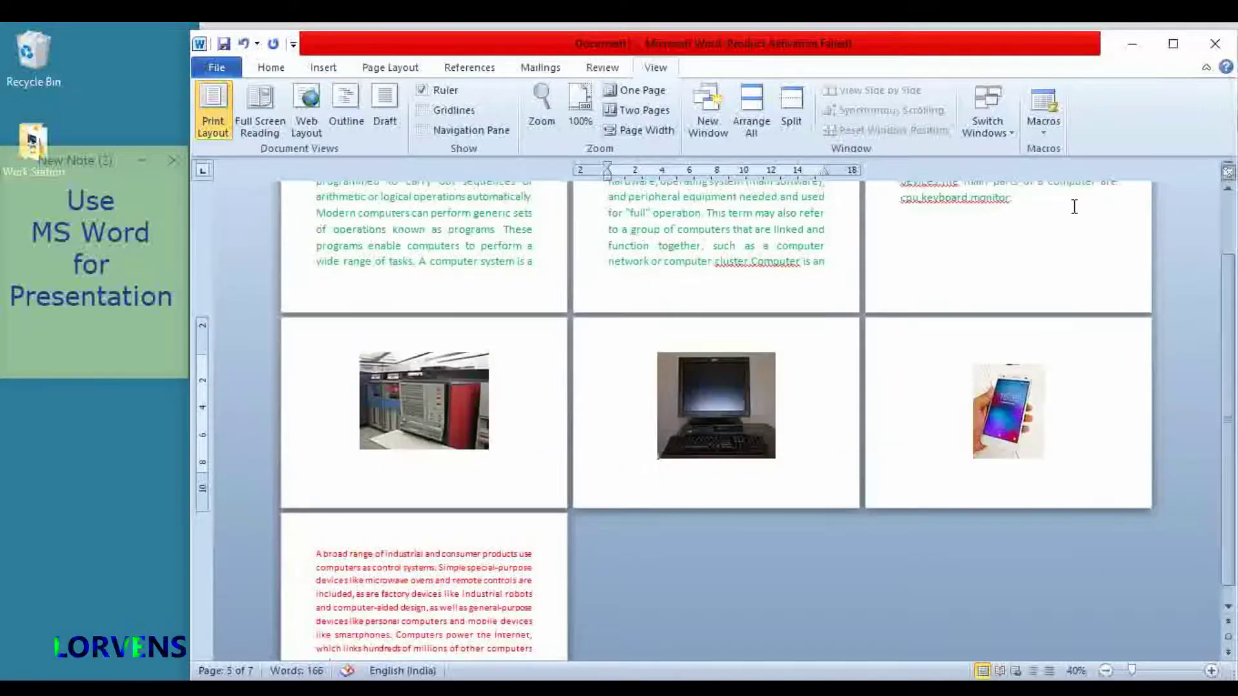
click(1041, 290)
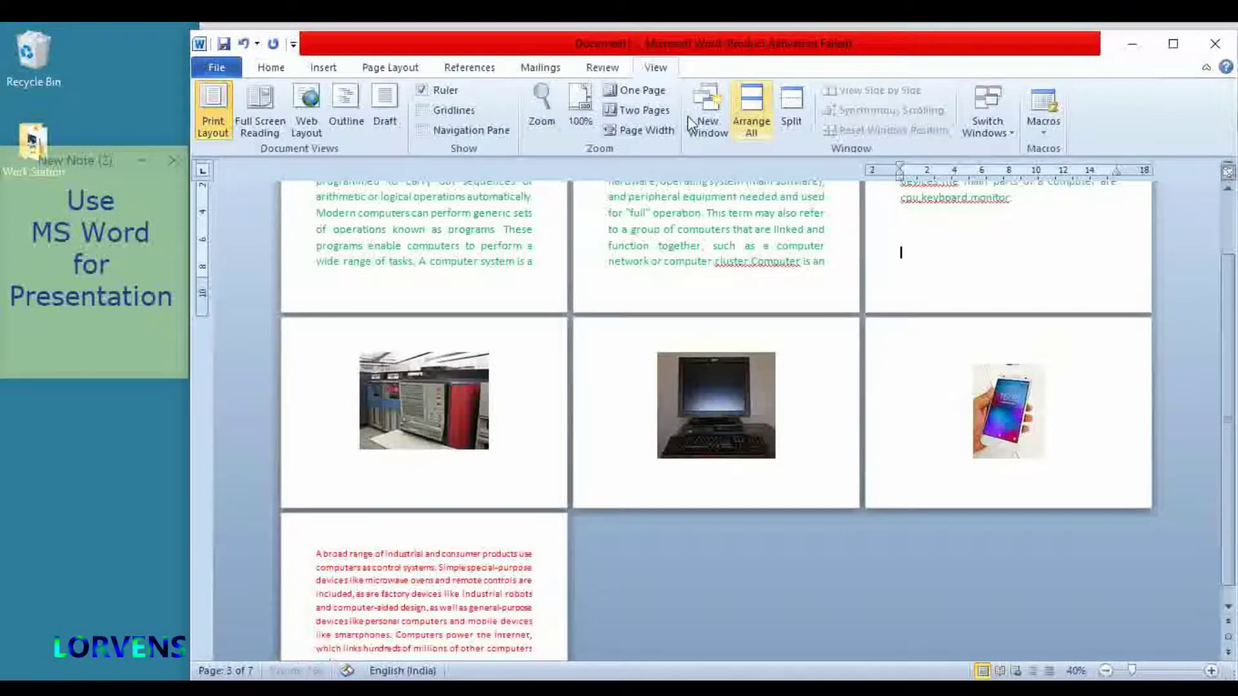
click(258, 116)
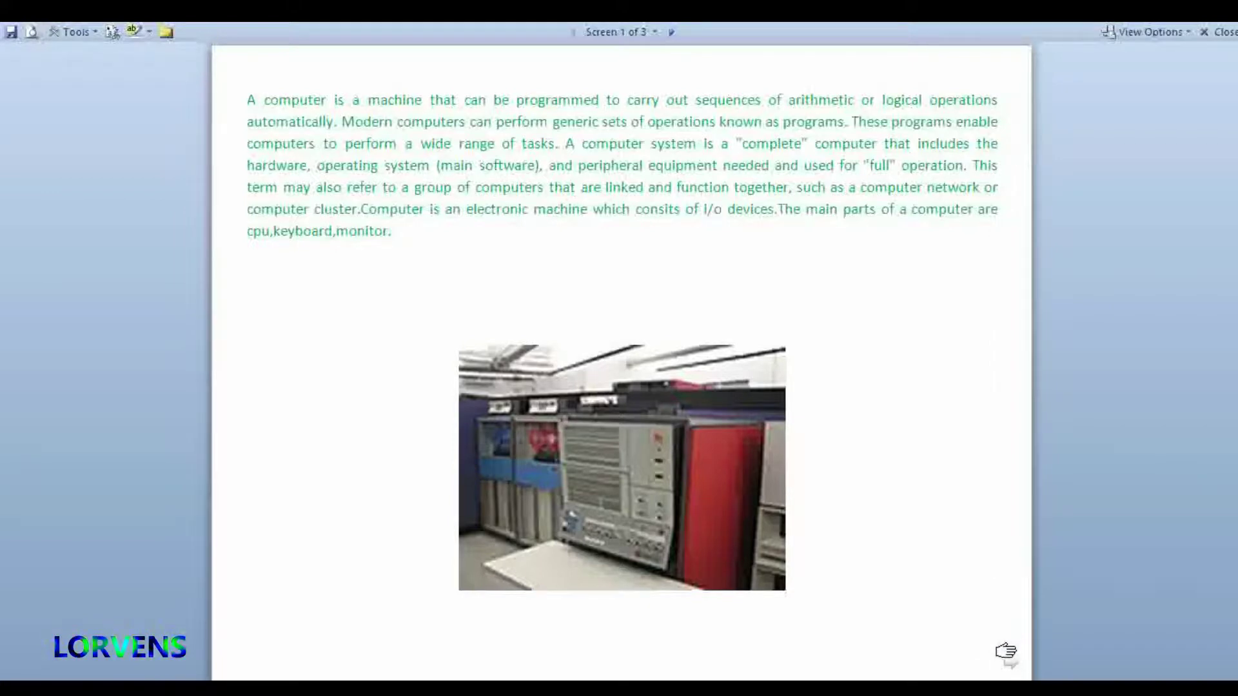
click(1006, 660)
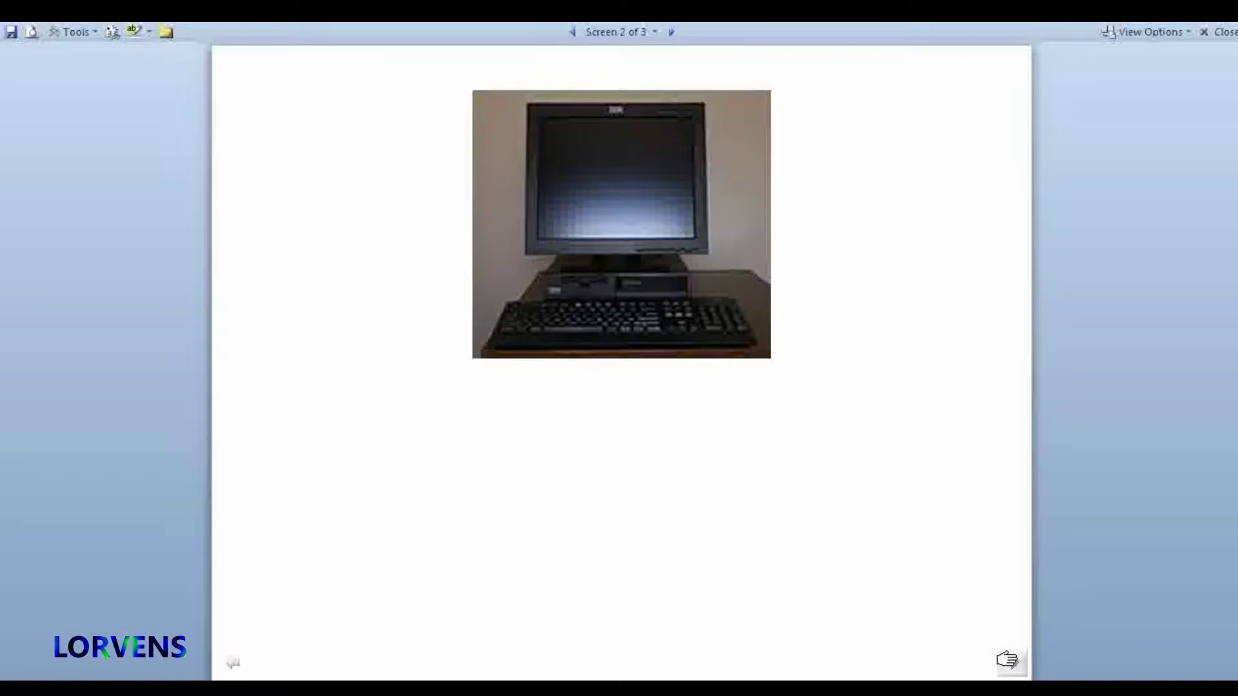
click(1008, 659)
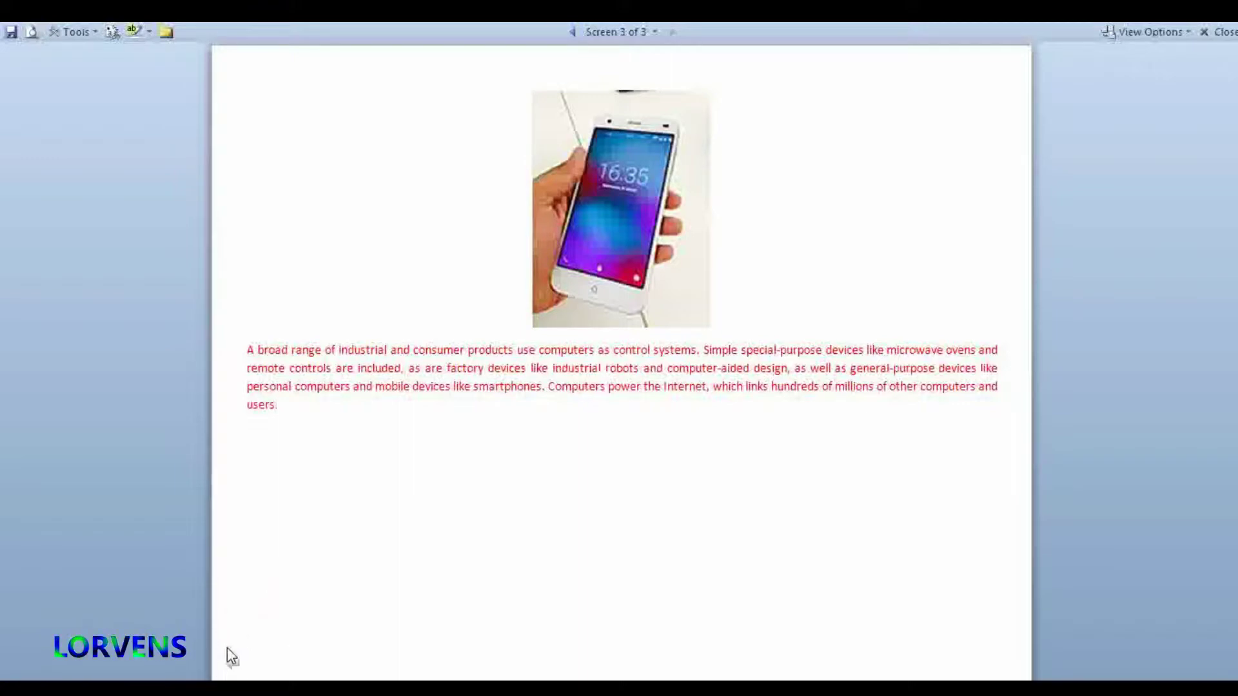
click(231, 659)
click(230, 659)
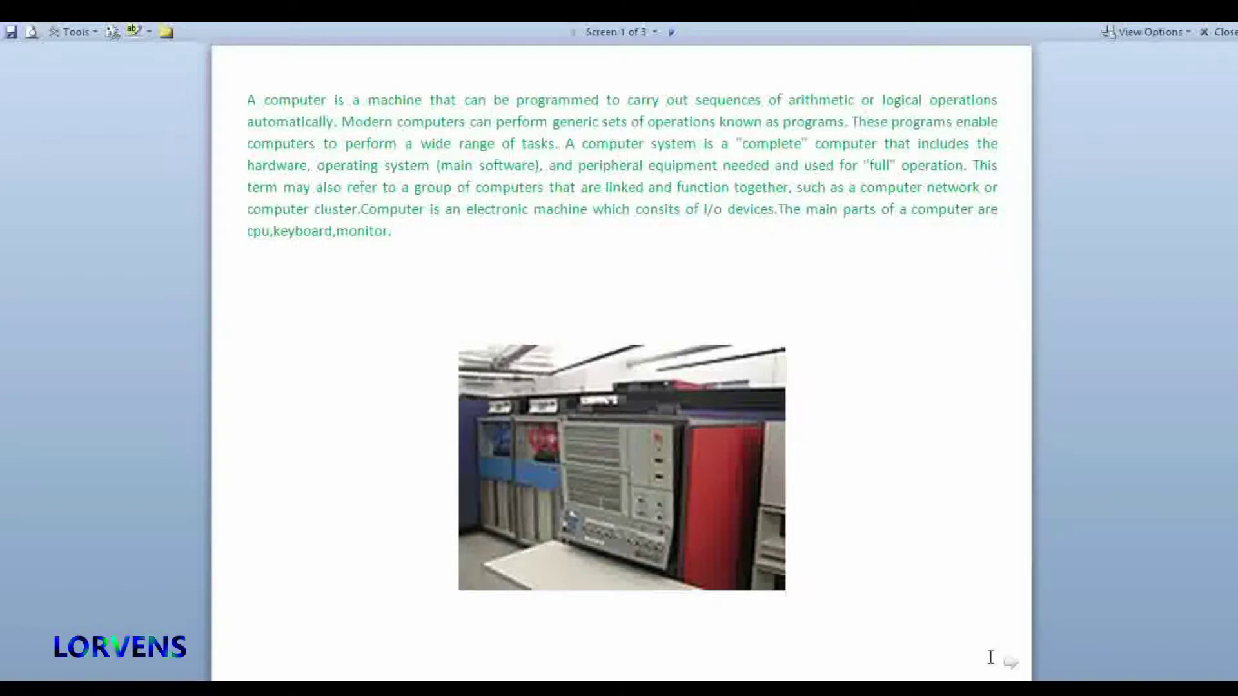
click(1013, 664)
click(1013, 664)
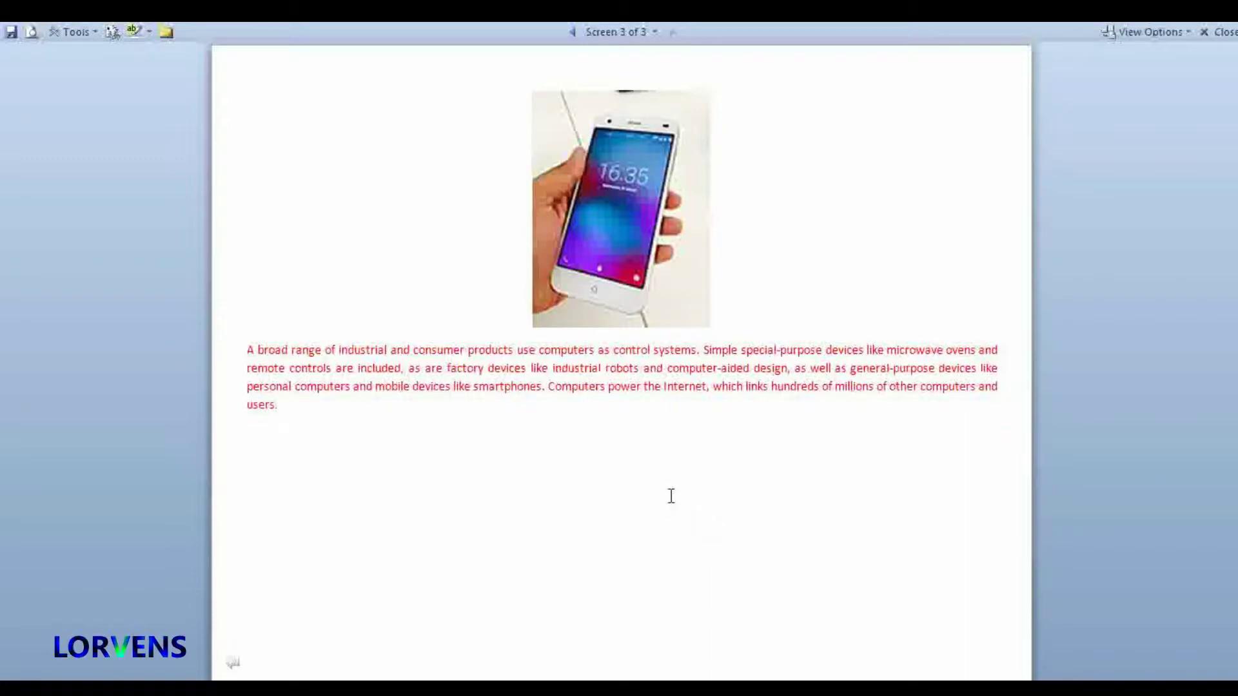
click(1217, 31)
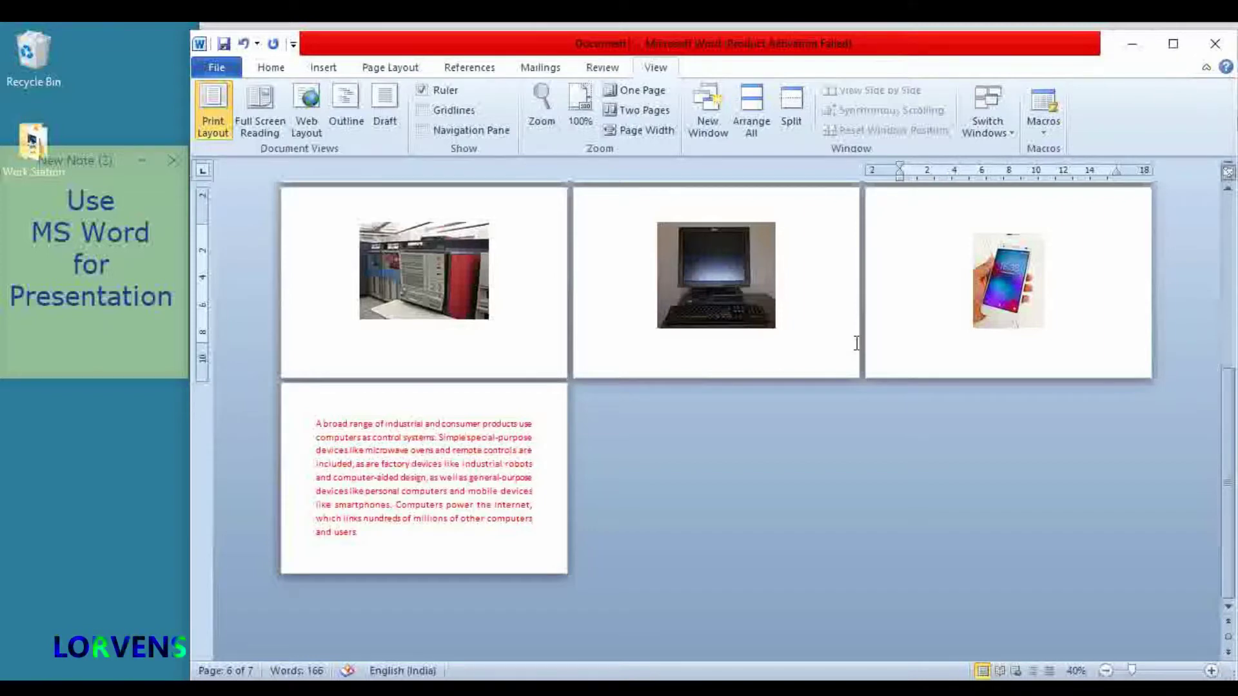
- Zoom to 100% and select the green paragraphs through 'cpu,keyboard,monitor.'
ctrl+scroll(857, 340, up, 2)
ctrl+scroll(851, 342, up, 1)
ctrl+scroll(852, 344, up, 1)
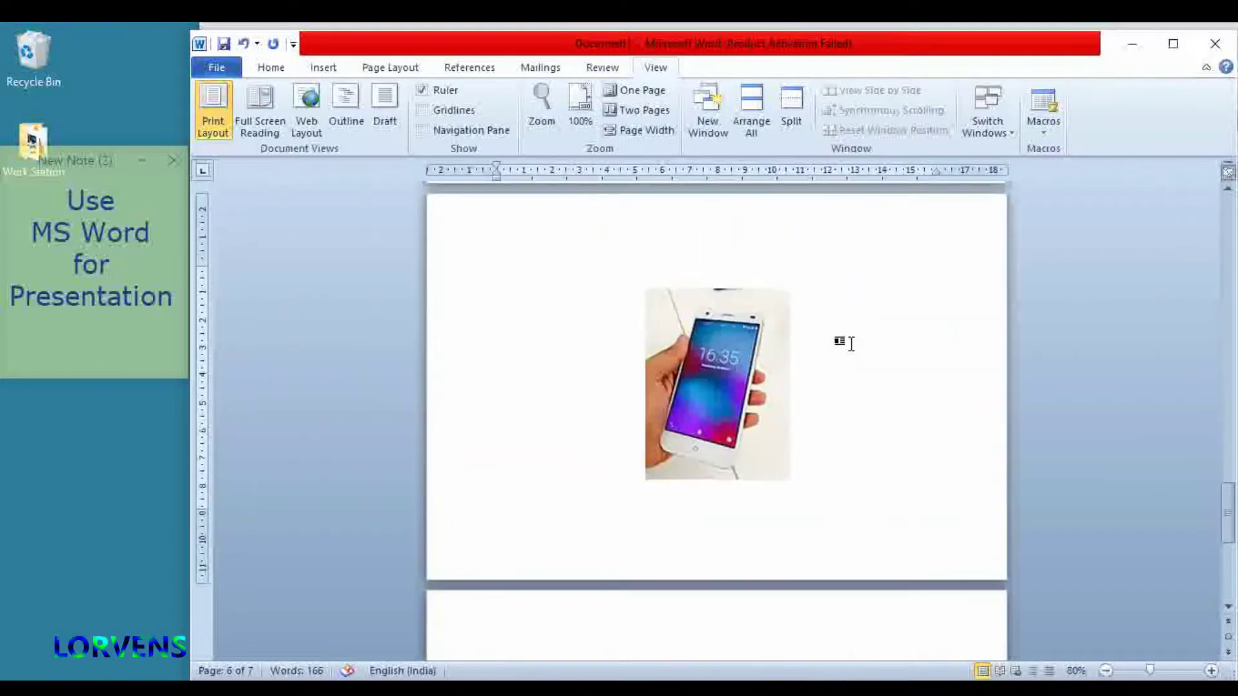
ctrl+scroll(851, 344, up, 1)
ctrl+scroll(852, 343, up, 1)
scroll(838, 348, up, 5)
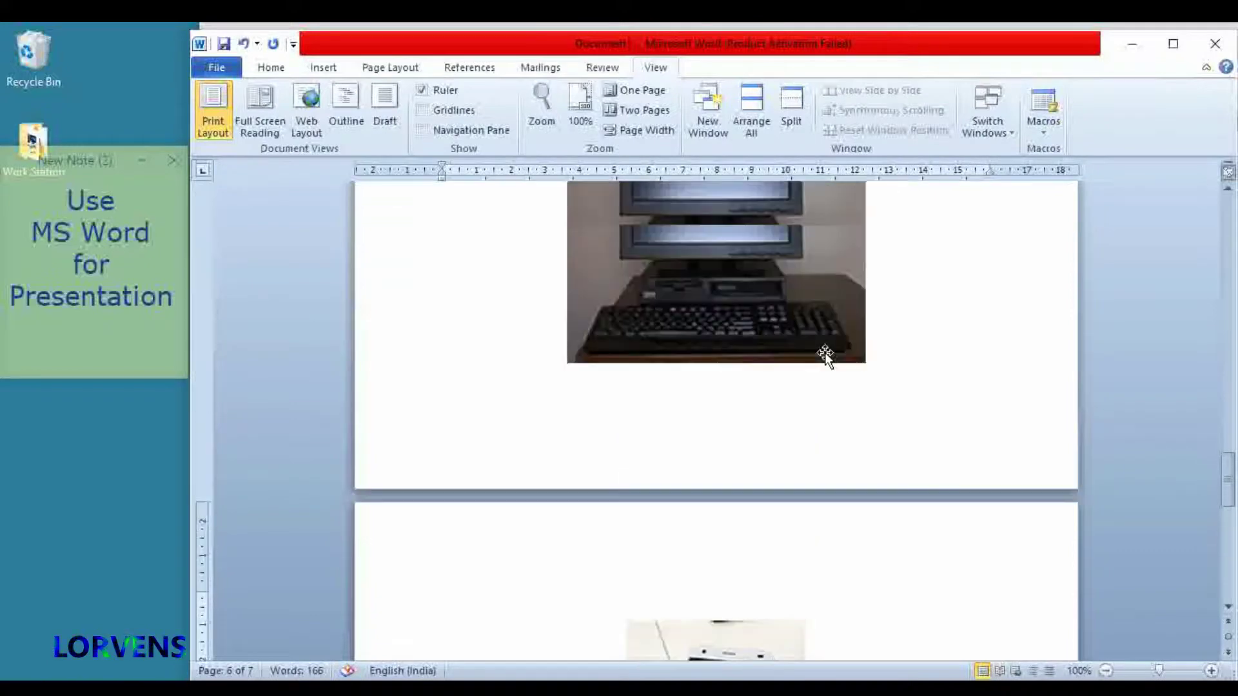
scroll(826, 354, up, 3)
scroll(828, 360, up, 5)
scroll(774, 348, up, 3)
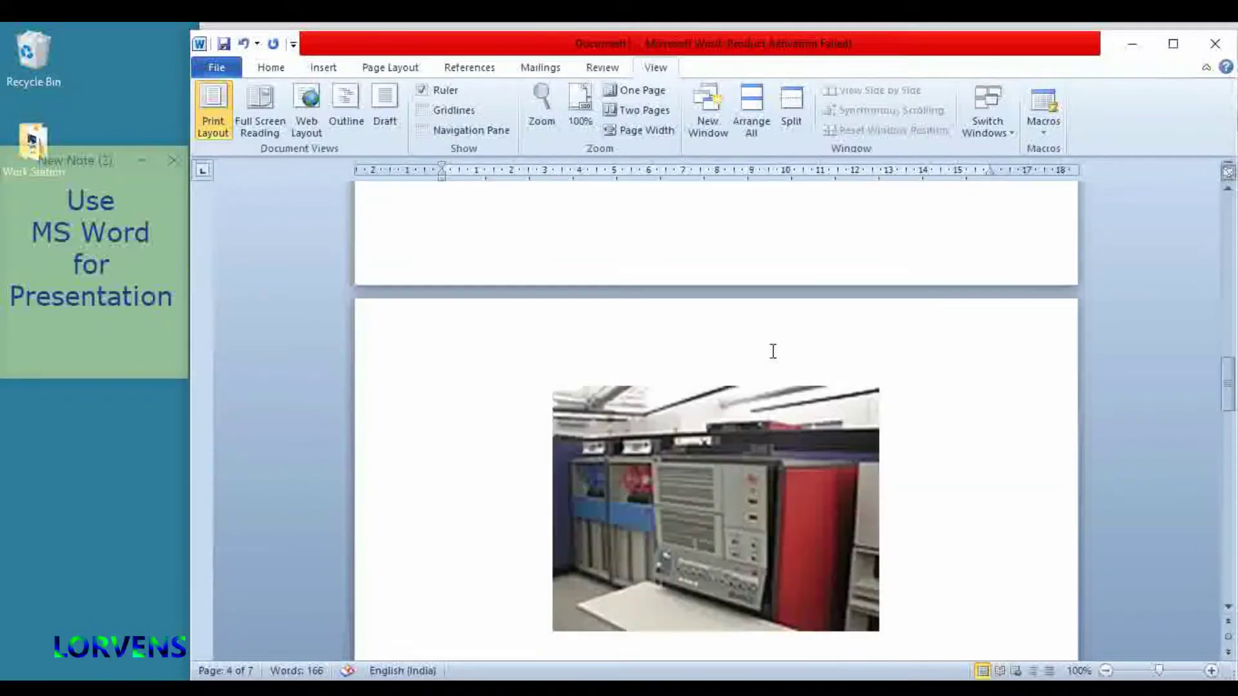
drag(1227, 384, 1227, 223)
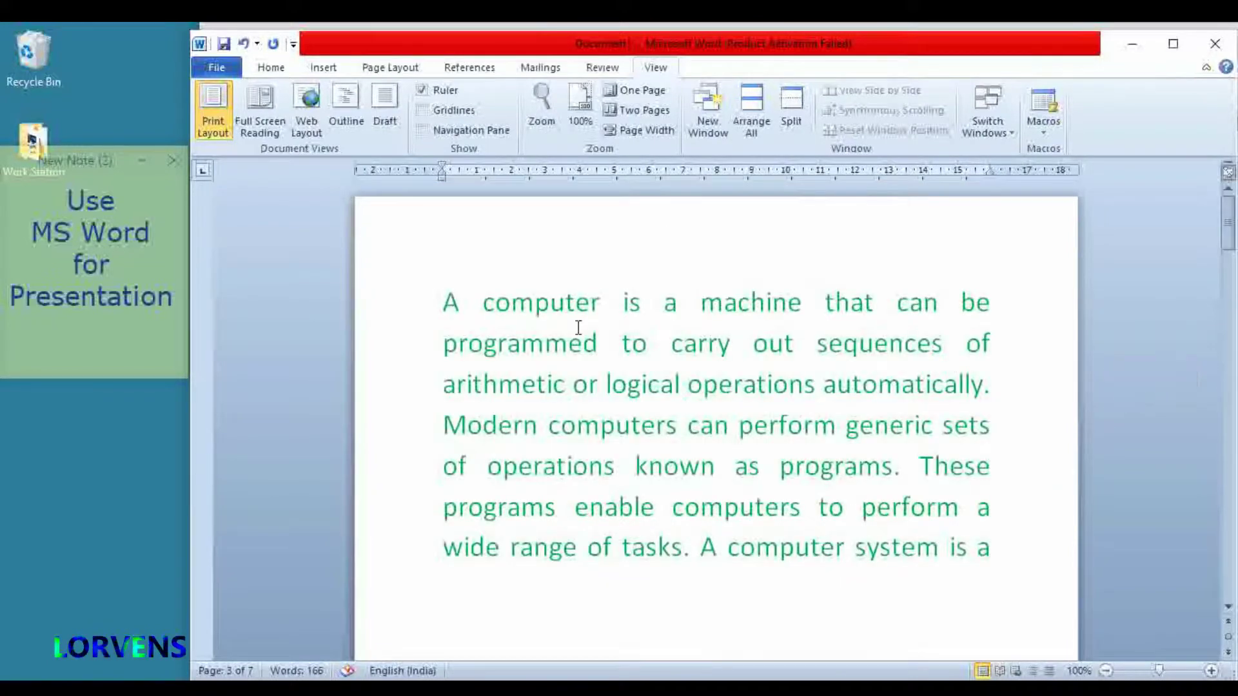
mouse_move(445, 298)
mouse_down()
mouse_move(800, 655)
mouse_move(806, 676)
mouse_up()
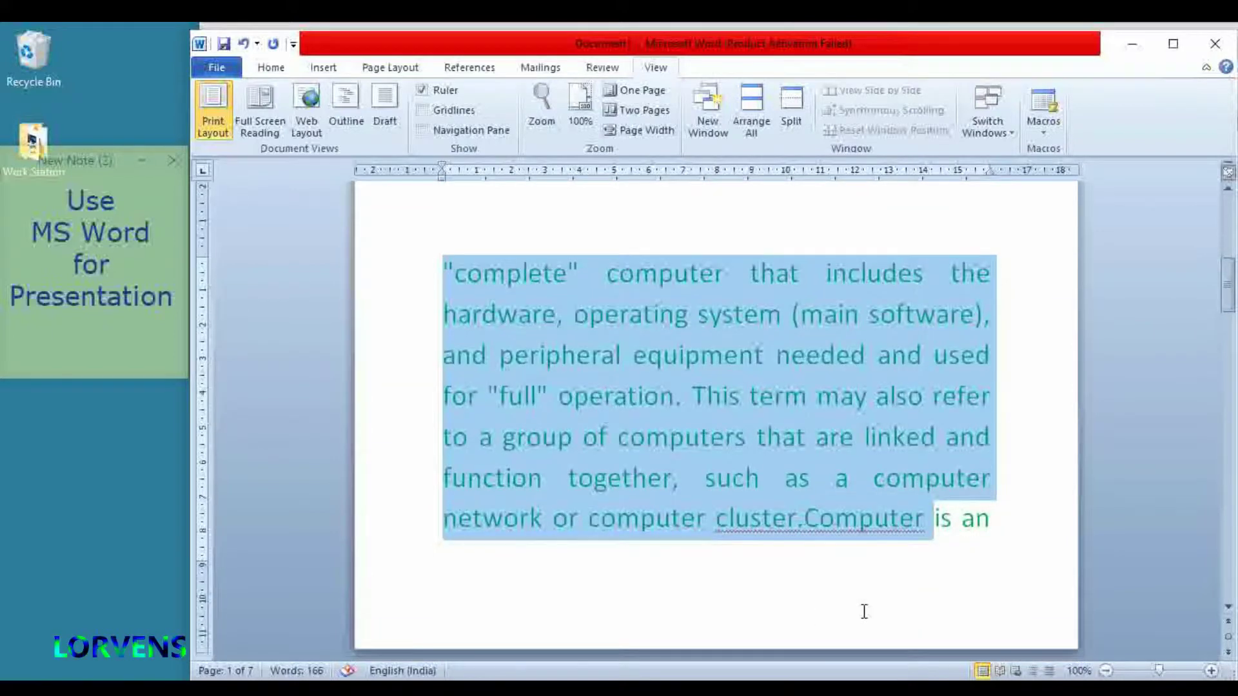
mouse_move(822, 616)
mouse_down()
mouse_move(792, 676)
mouse_move(782, 511)
mouse_up()
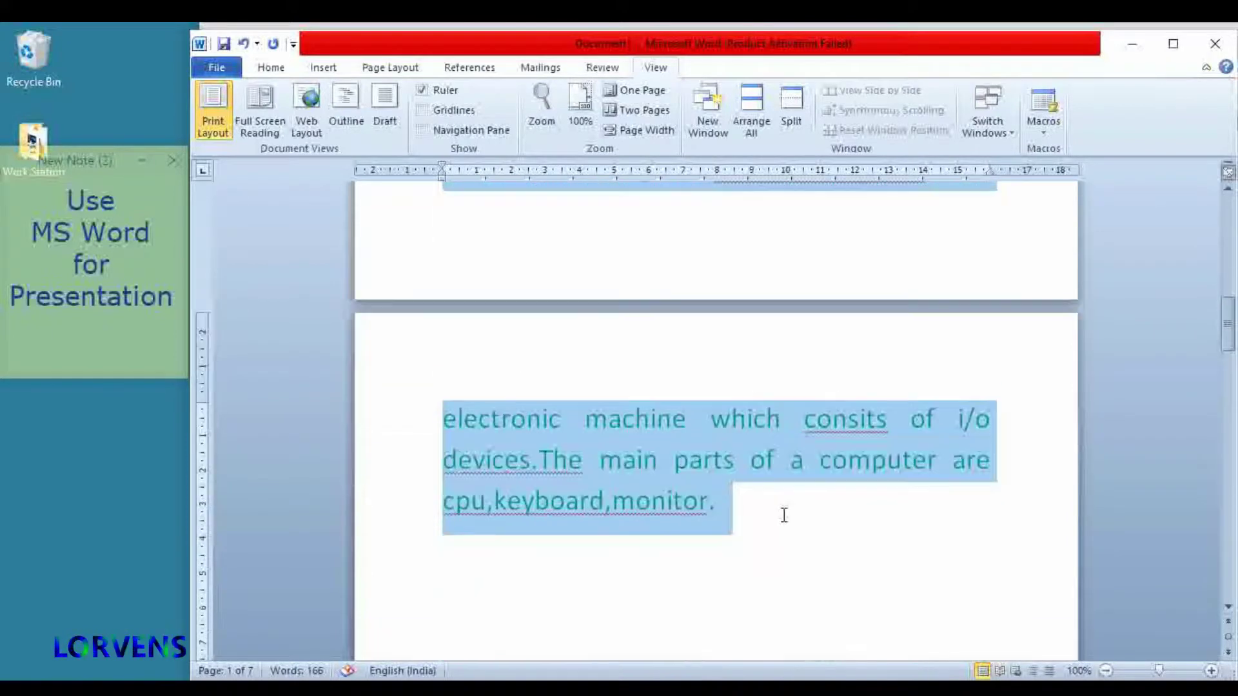
- Shrink the selected green text from 24 pt down to 14 pt using Shrink Font
click(277, 68)
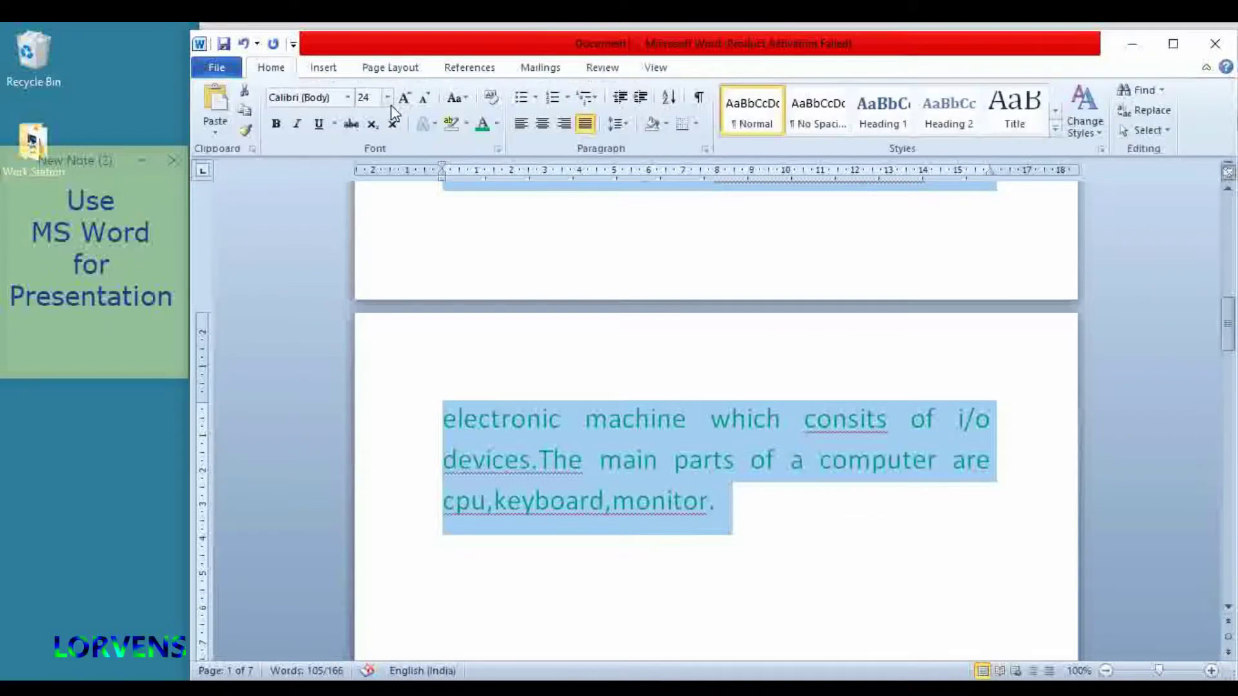
click(425, 102)
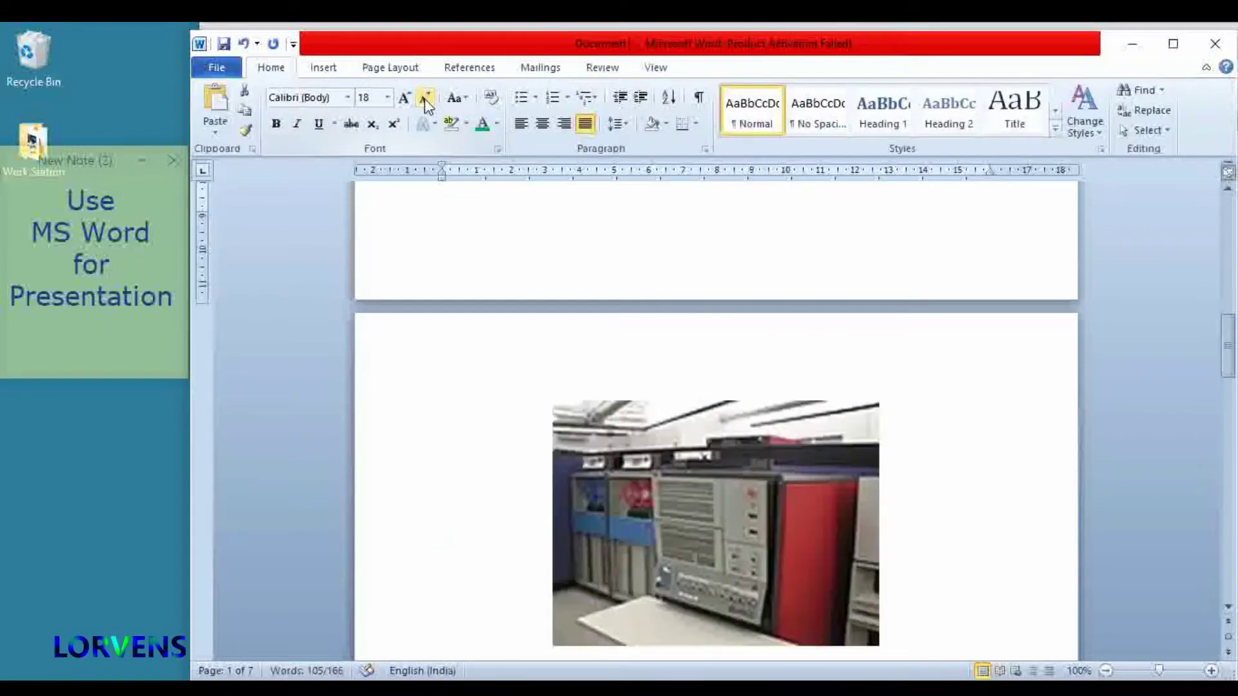
click(426, 102)
click(425, 102)
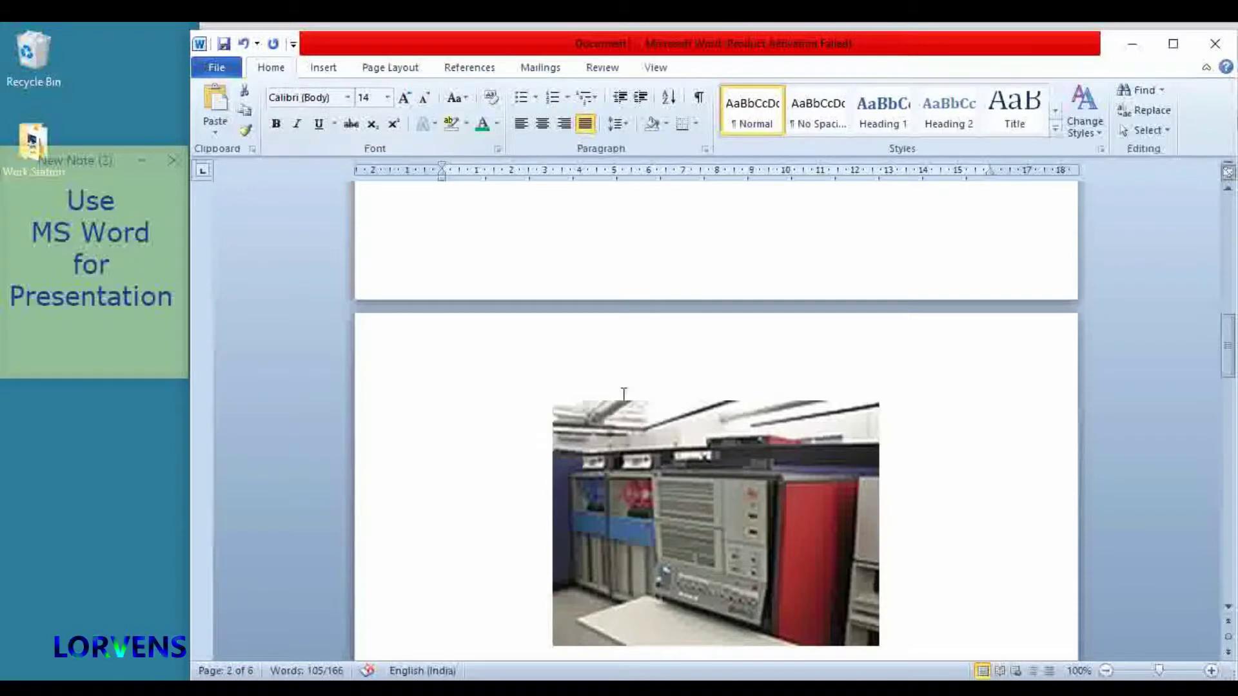
scroll(1158, 331, up, 2)
scroll(1158, 332, up, 5)
drag(1227, 301, 1227, 354)
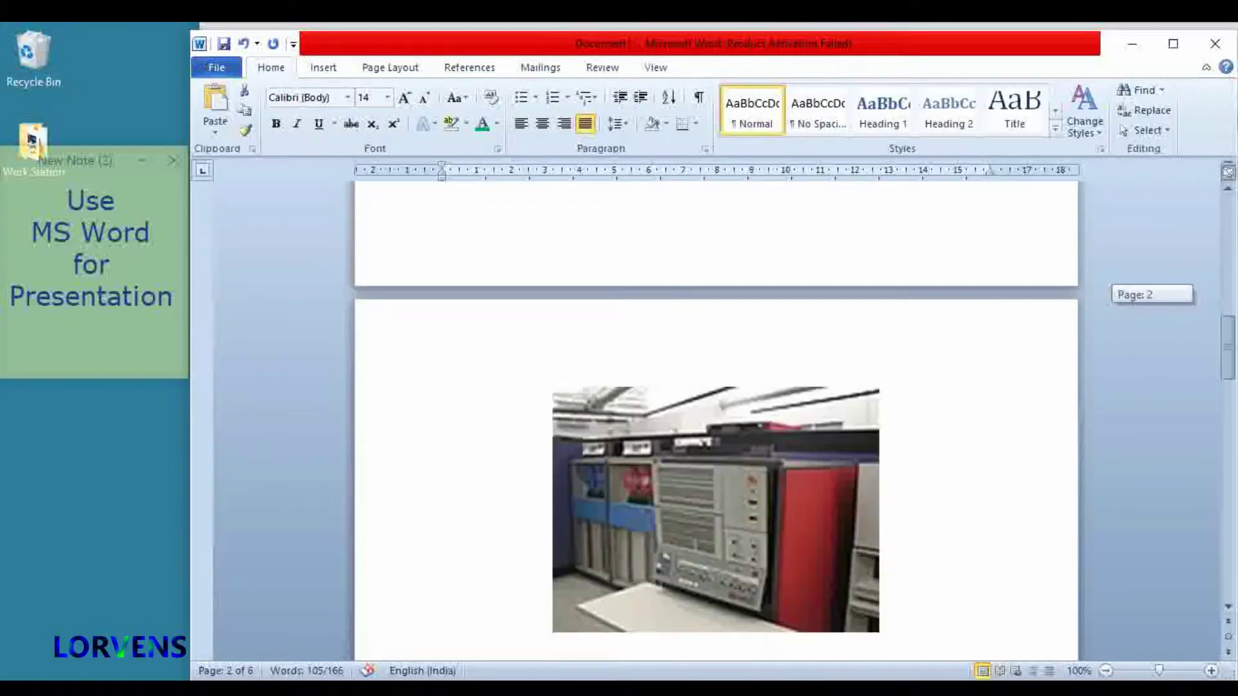
- Shrink the mainframe picture and the monitor and keyboard picture
click(828, 449)
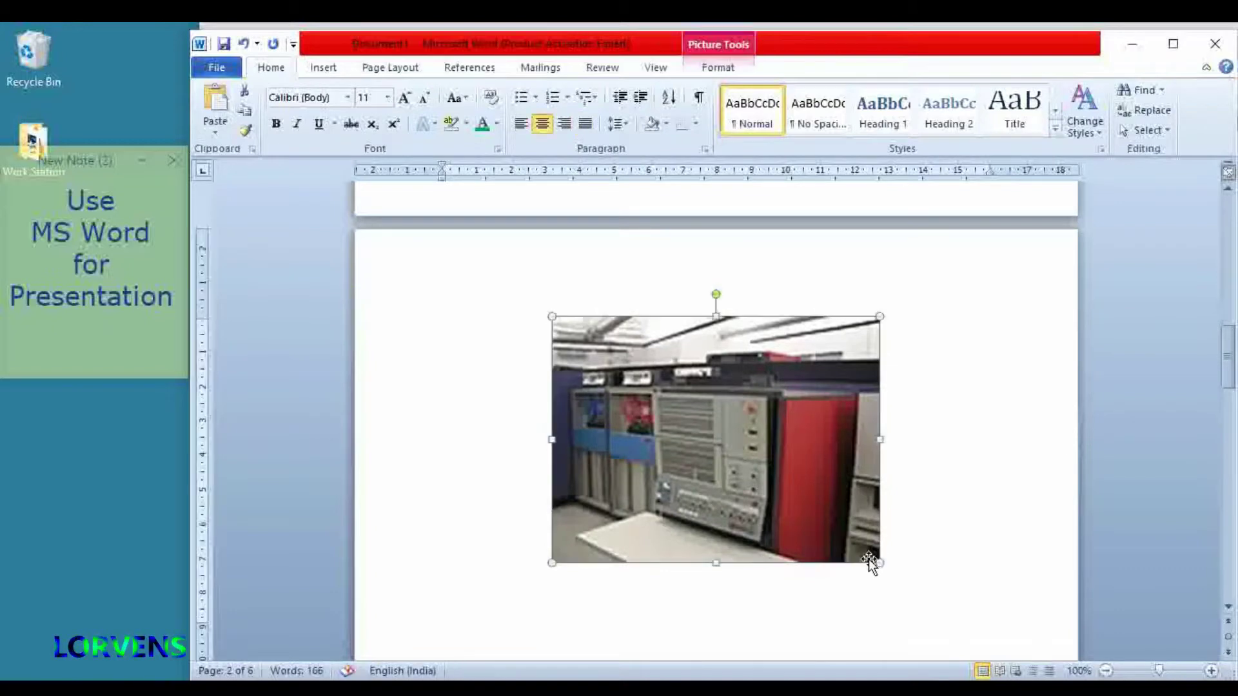
drag(880, 562, 776, 485)
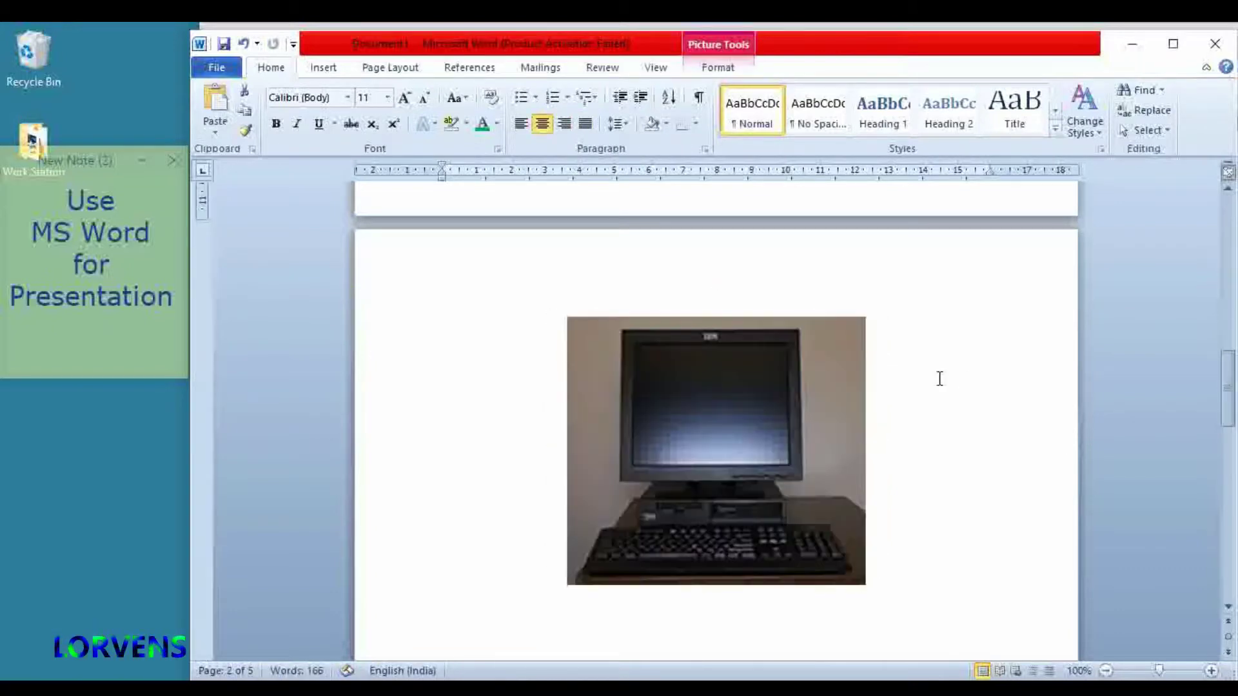
click(783, 451)
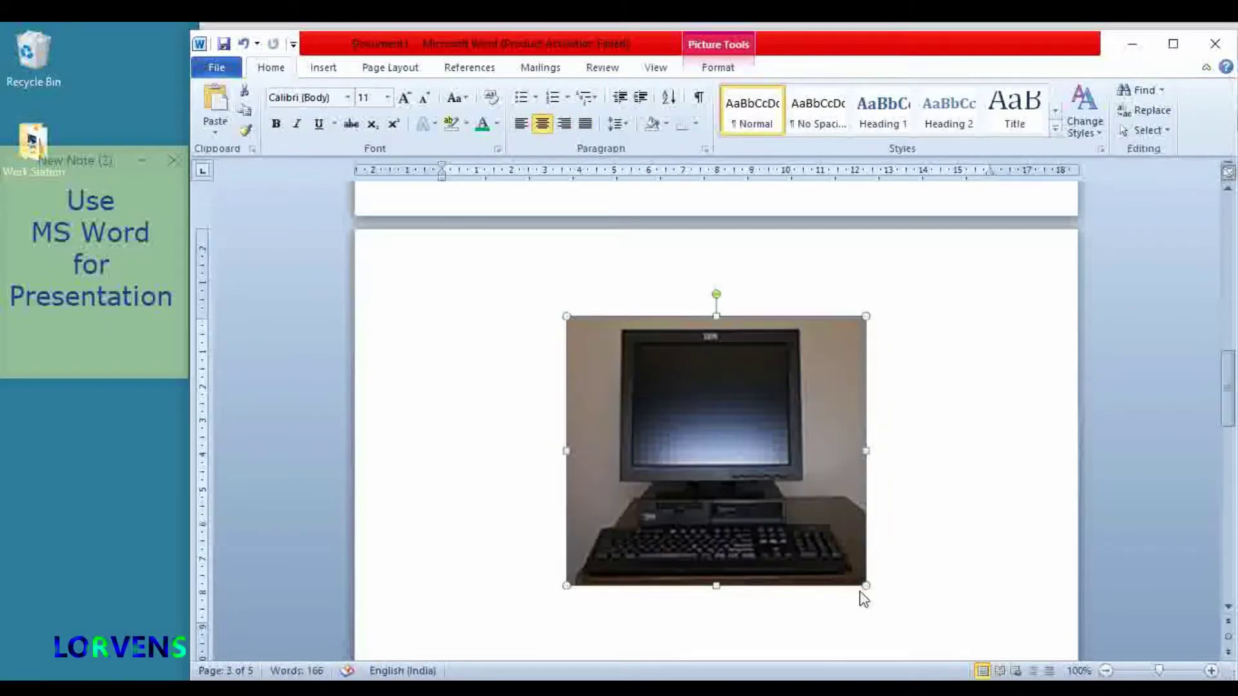
drag(856, 588, 777, 466)
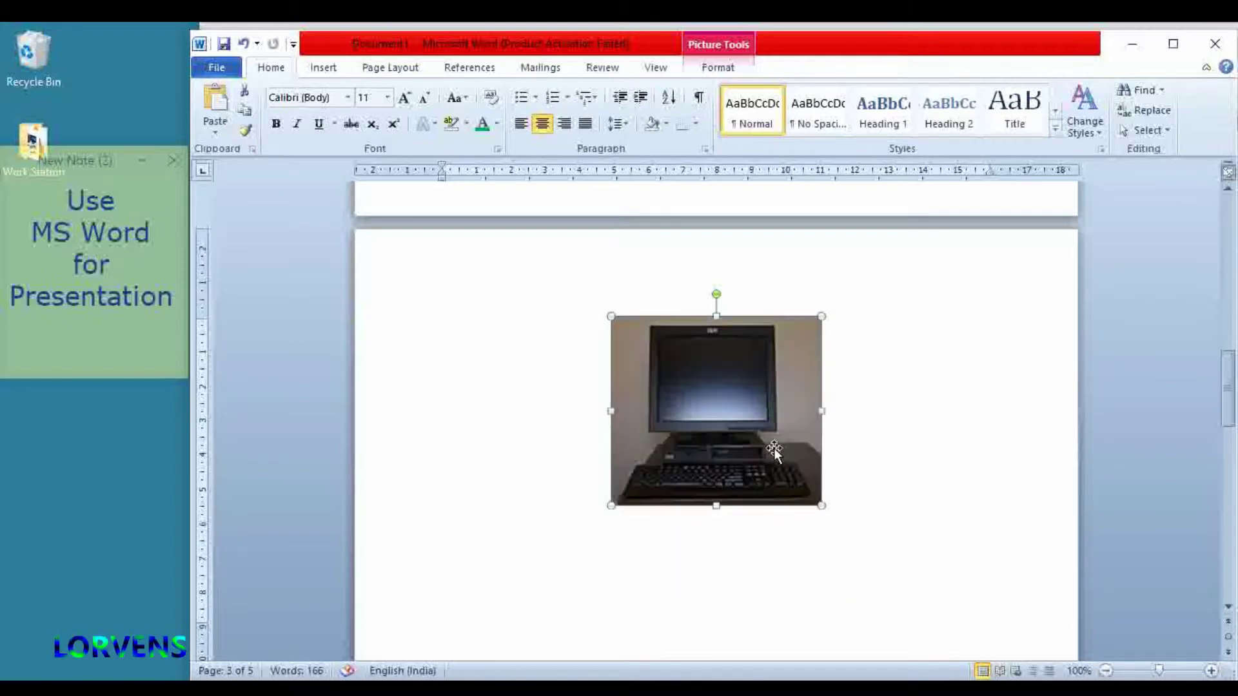
- Move the monitor picture to the top of page 2
scroll(830, 425, down, 6)
scroll(823, 437, up, 5)
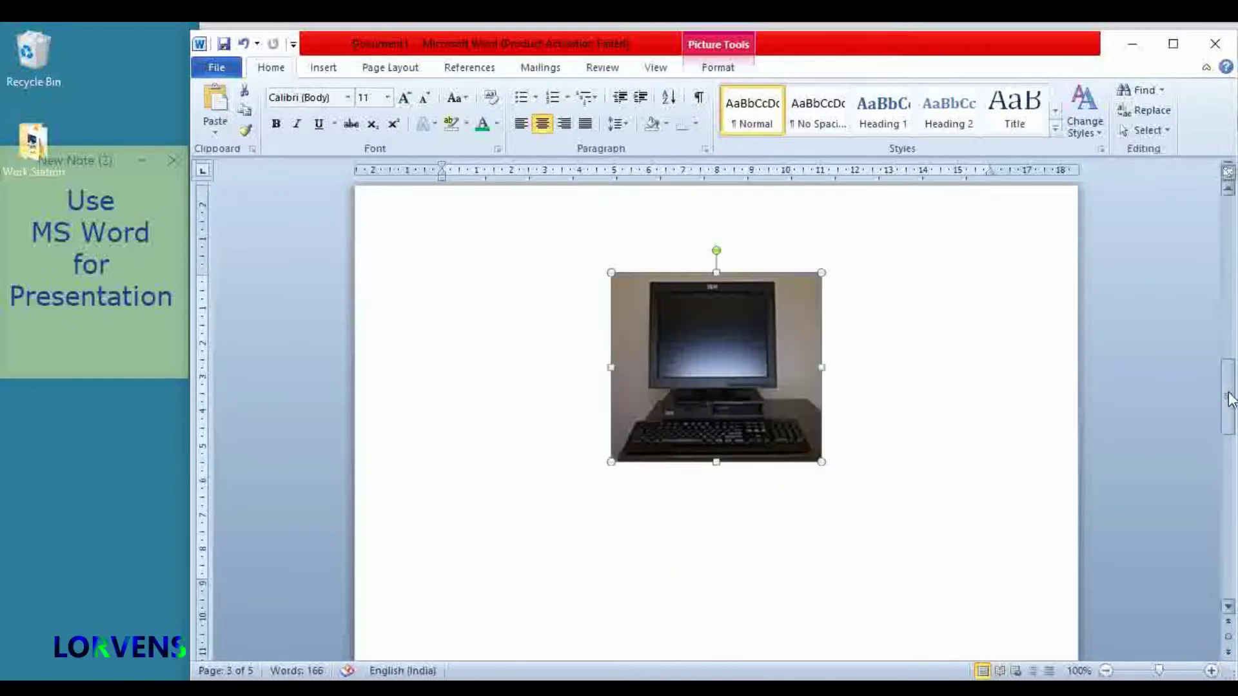
drag(1229, 390, 1228, 281)
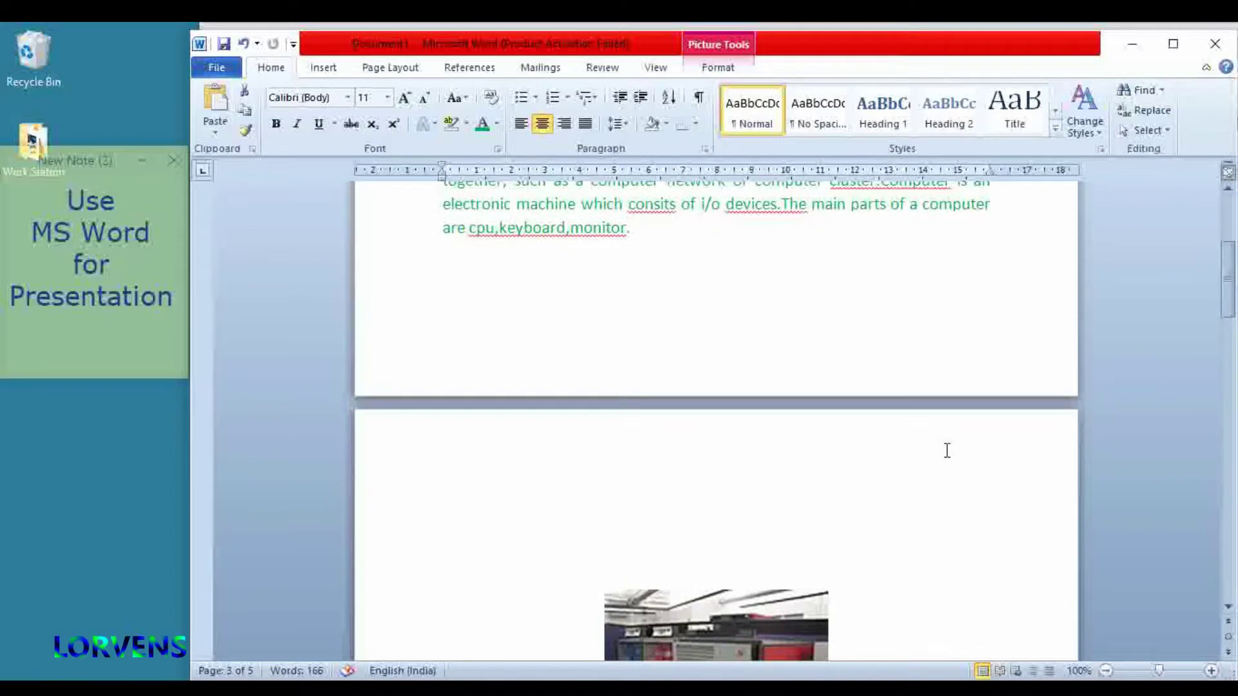
scroll(945, 450, down, 5)
drag(801, 465, 554, 413)
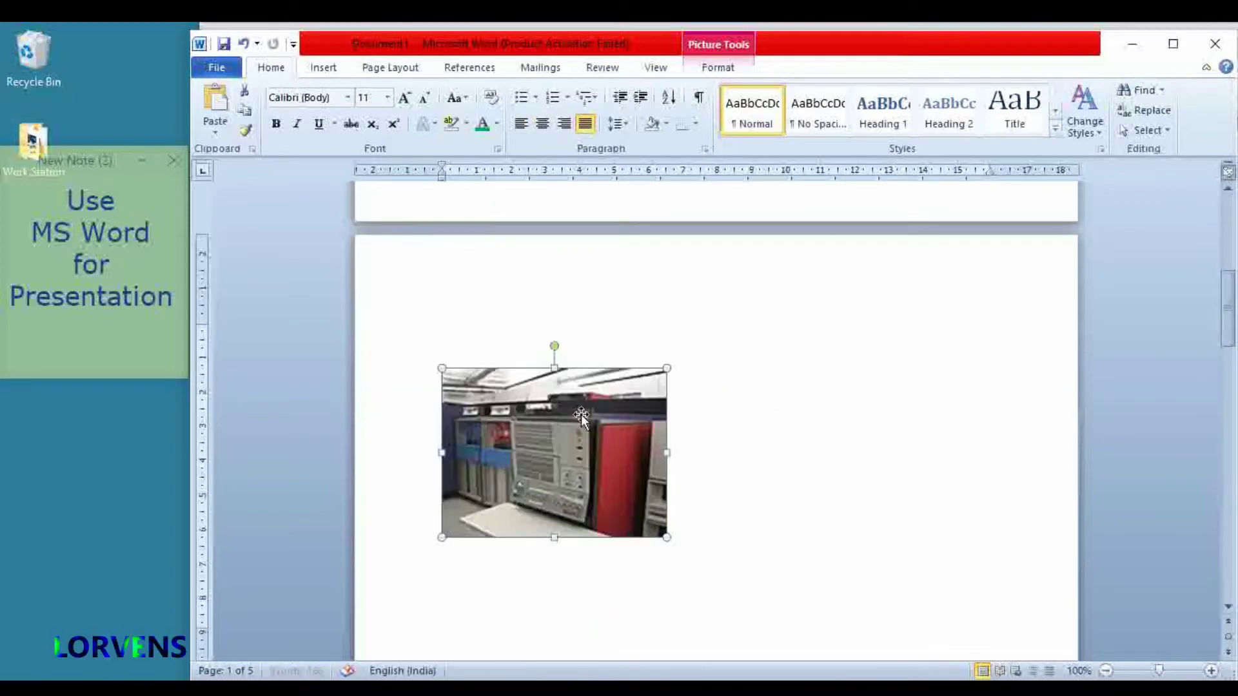
scroll(758, 445, down, 5)
click(737, 532)
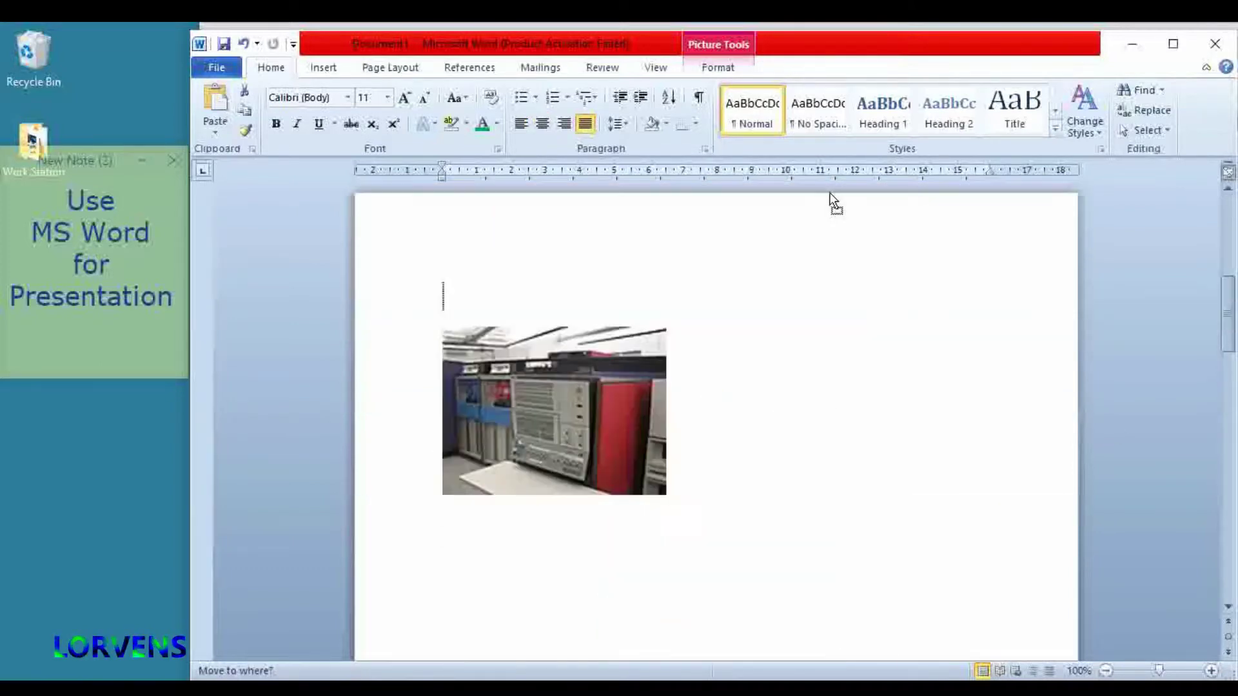
drag(737, 532, 547, 292)
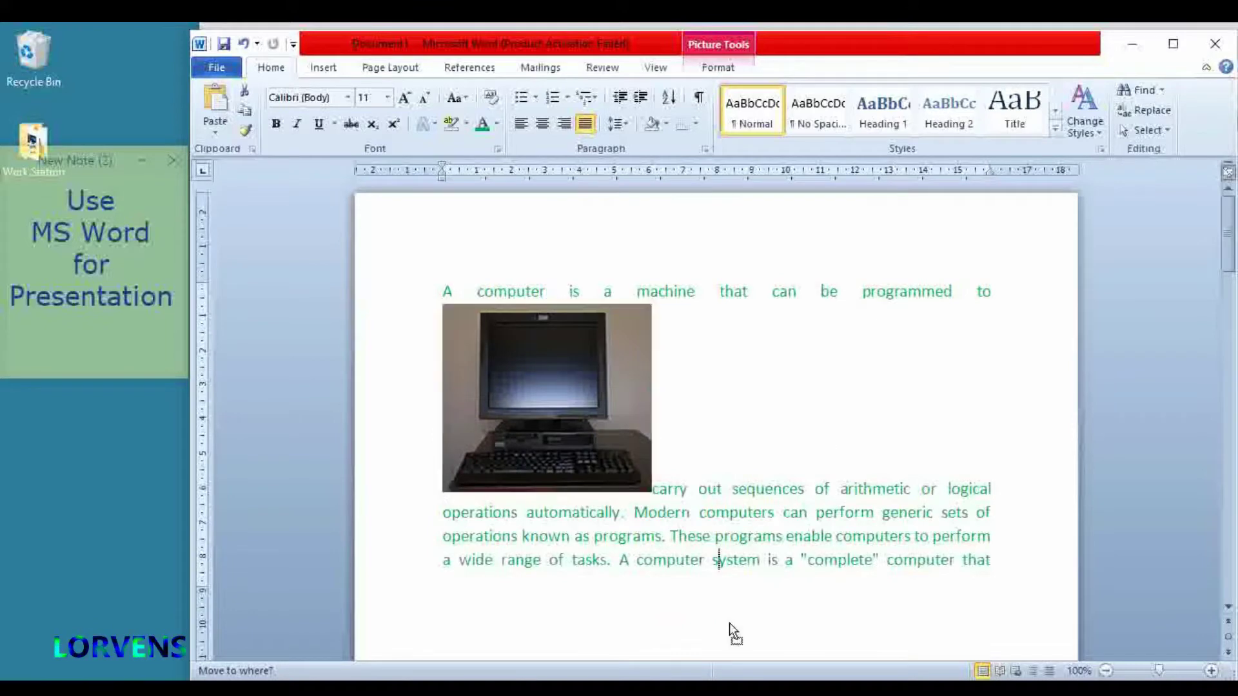
drag(588, 374, 785, 596)
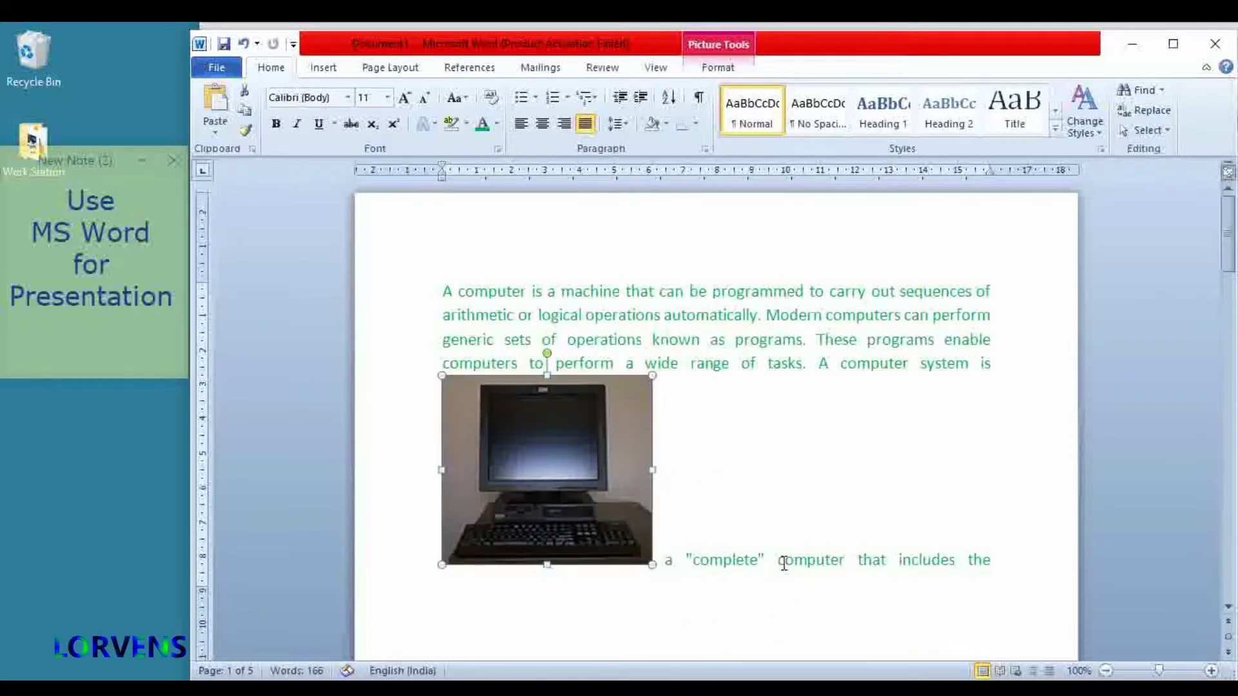
scroll(782, 564, down, 3)
mouse_move(572, 315)
mouse_down()
mouse_move(855, 592)
mouse_move(843, 621)
mouse_up()
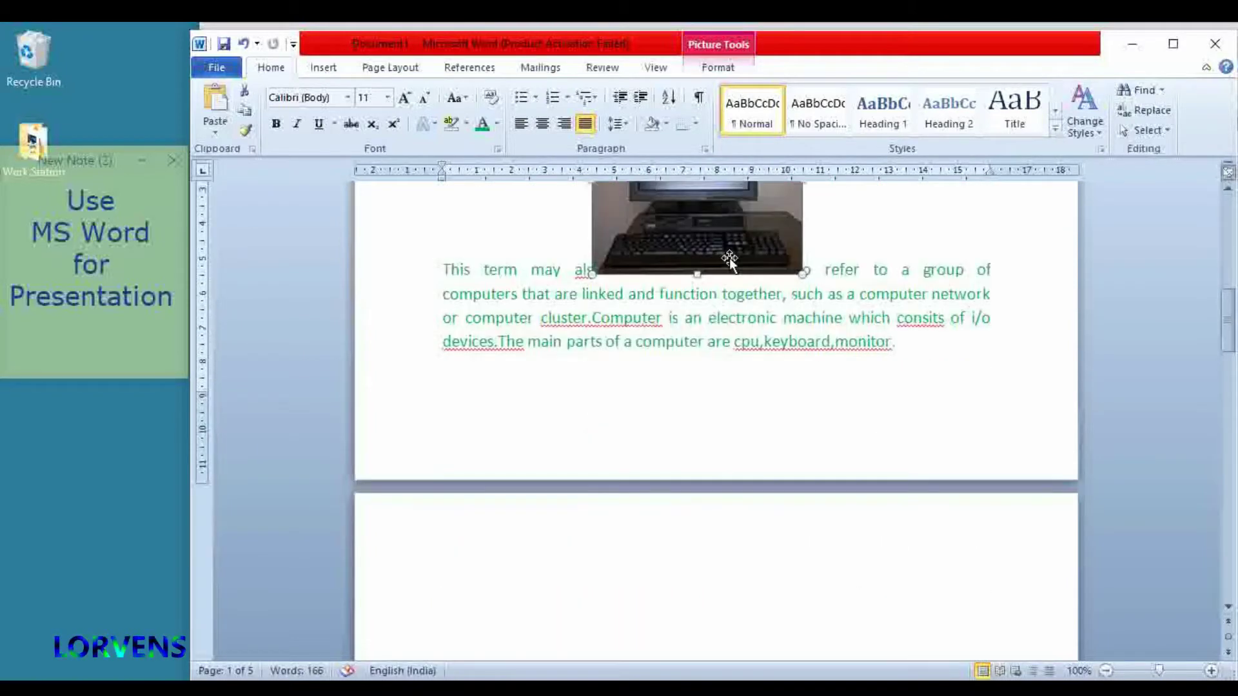
drag(729, 258, 784, 614)
scroll(799, 519, down, 5)
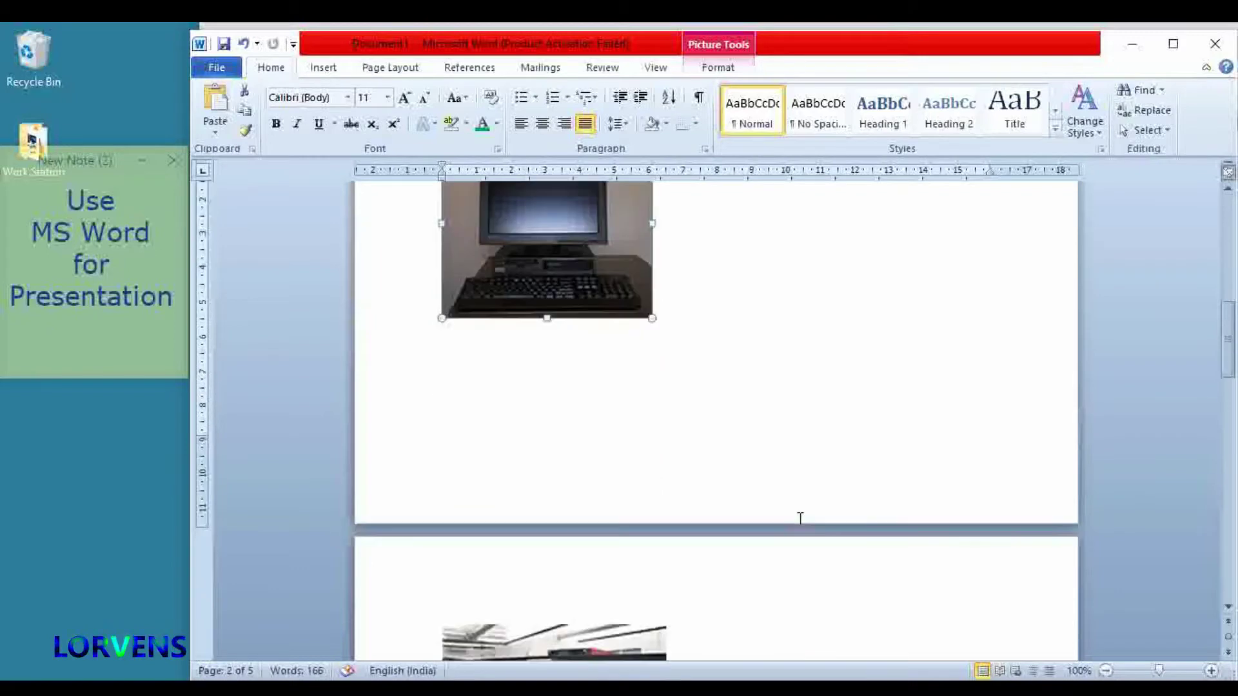
scroll(800, 520, down, 1)
- Place the mainframe picture, slightly smaller, beside the monitor, and select the red paragraph
click(591, 594)
mouse_move(592, 594)
mouse_down()
mouse_move(703, 385)
mouse_move(855, 225)
mouse_up()
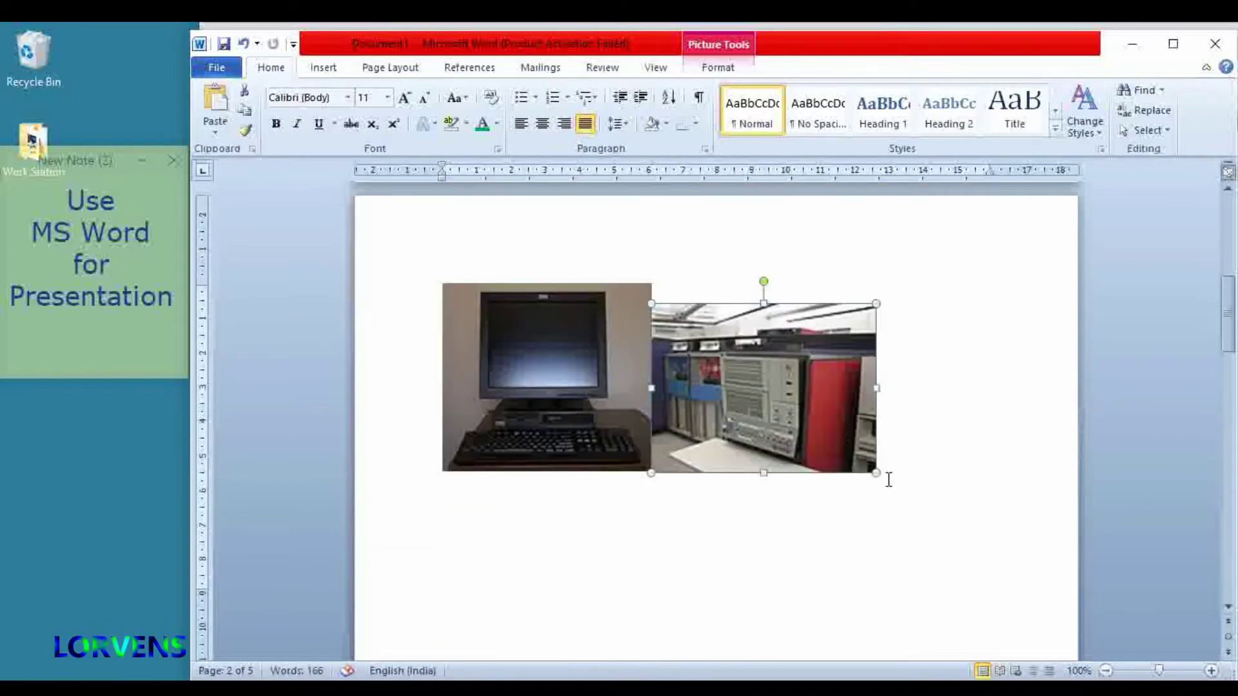
drag(876, 473, 851, 473)
drag(1228, 314, 1229, 467)
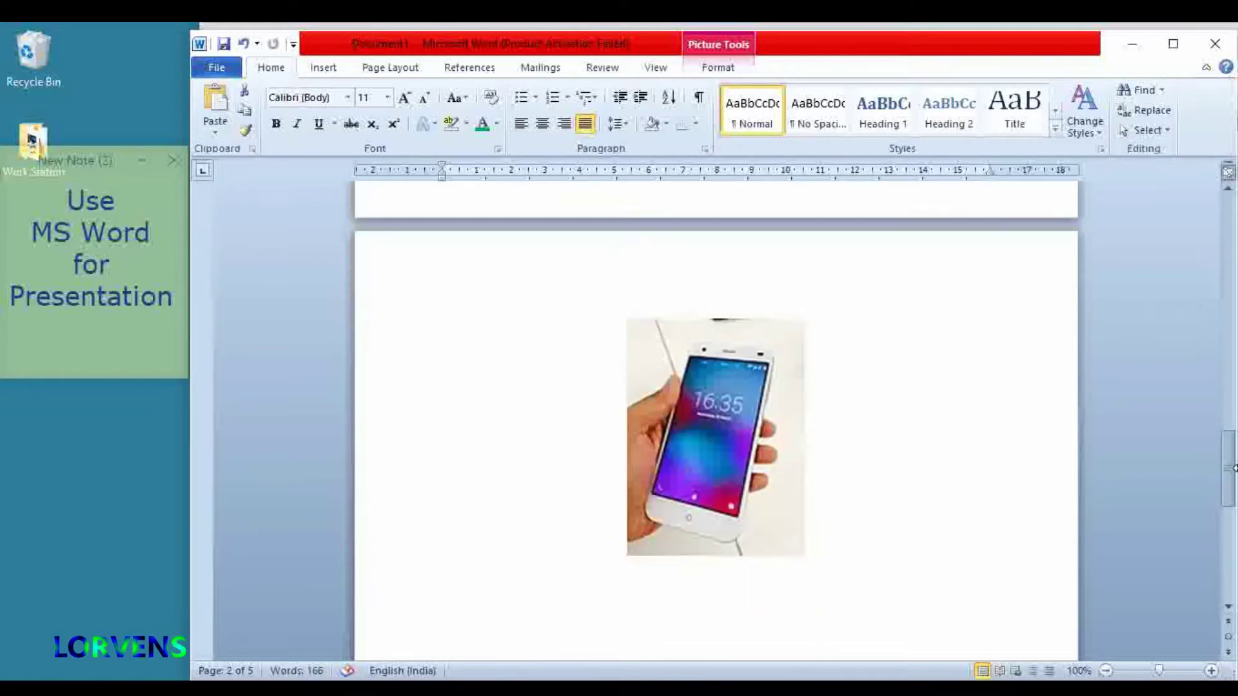
click(723, 515)
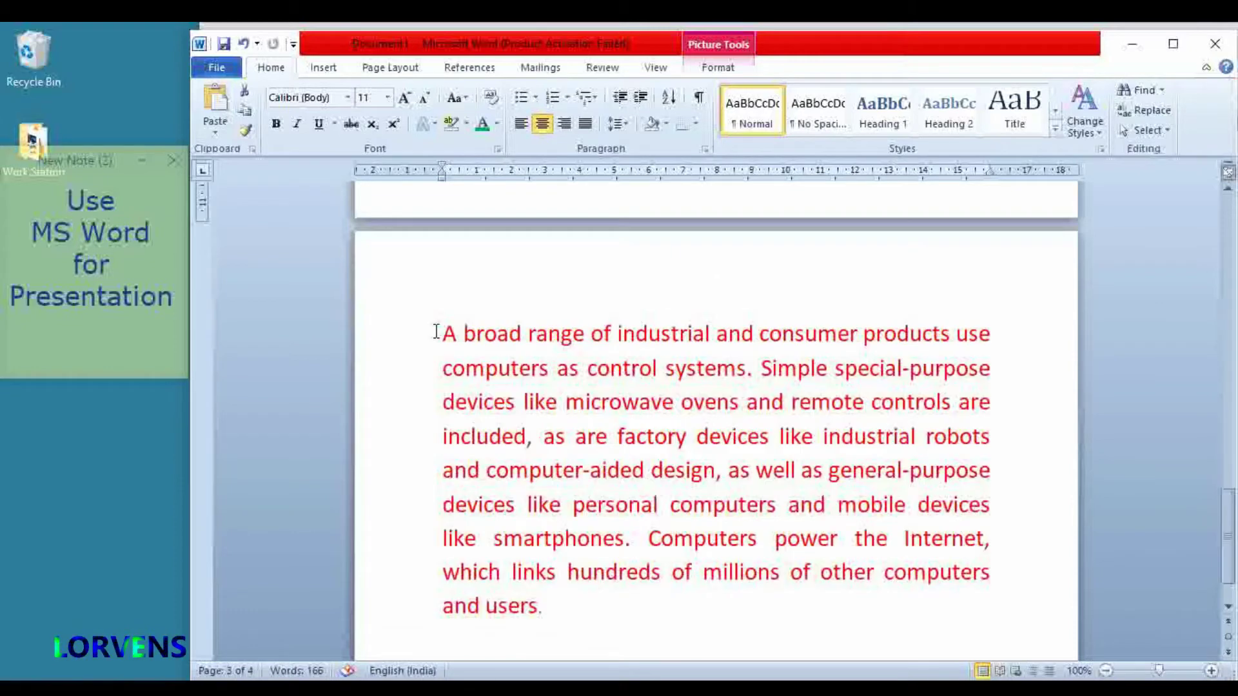
drag(436, 331, 566, 600)
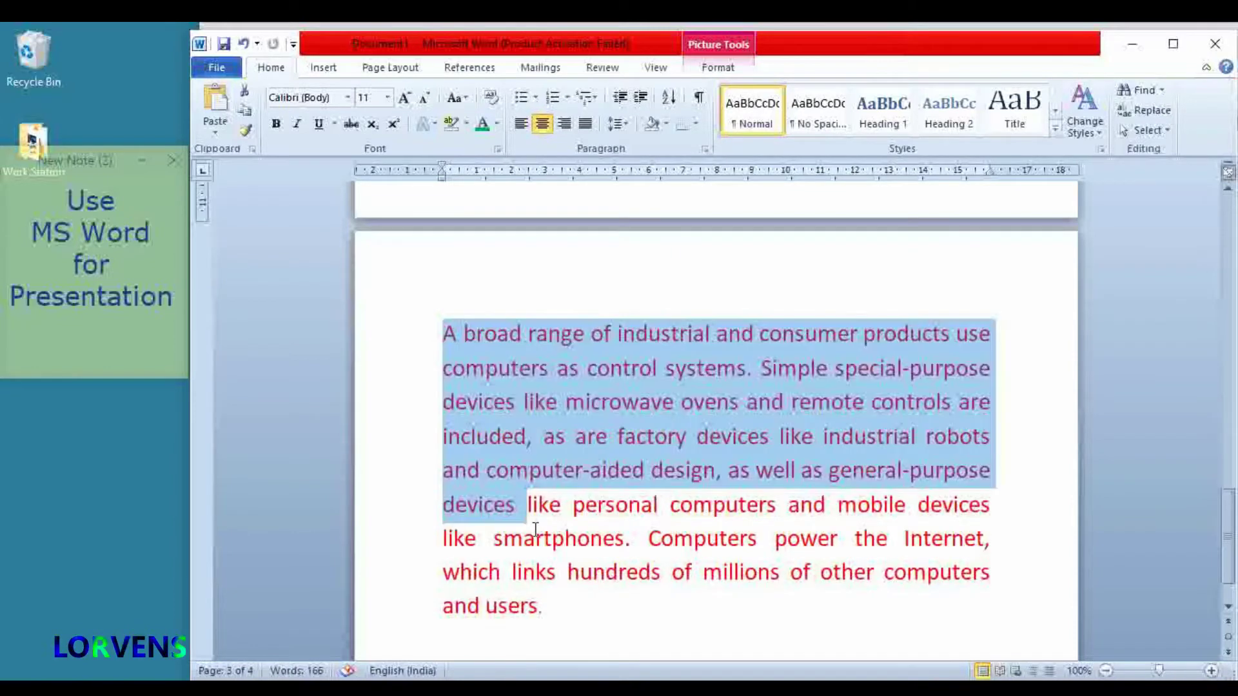
- Shrink the red paragraph's text three font sizes with Shrink Font
click(425, 98)
click(427, 99)
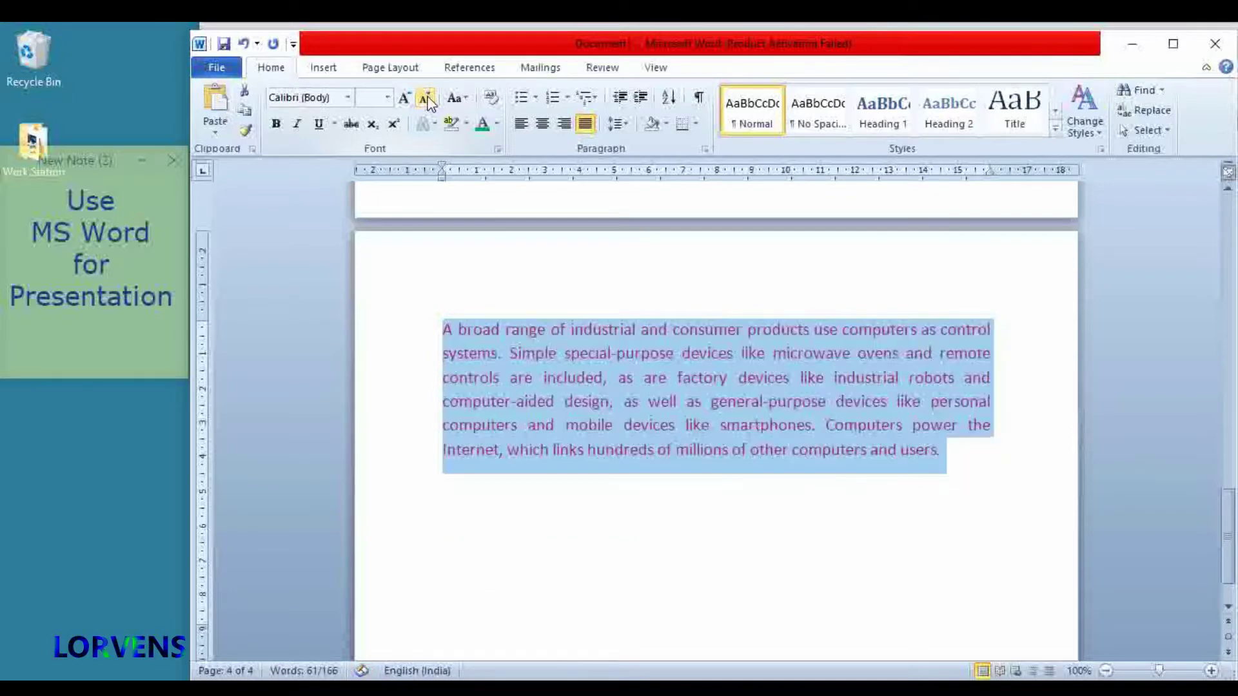
click(426, 98)
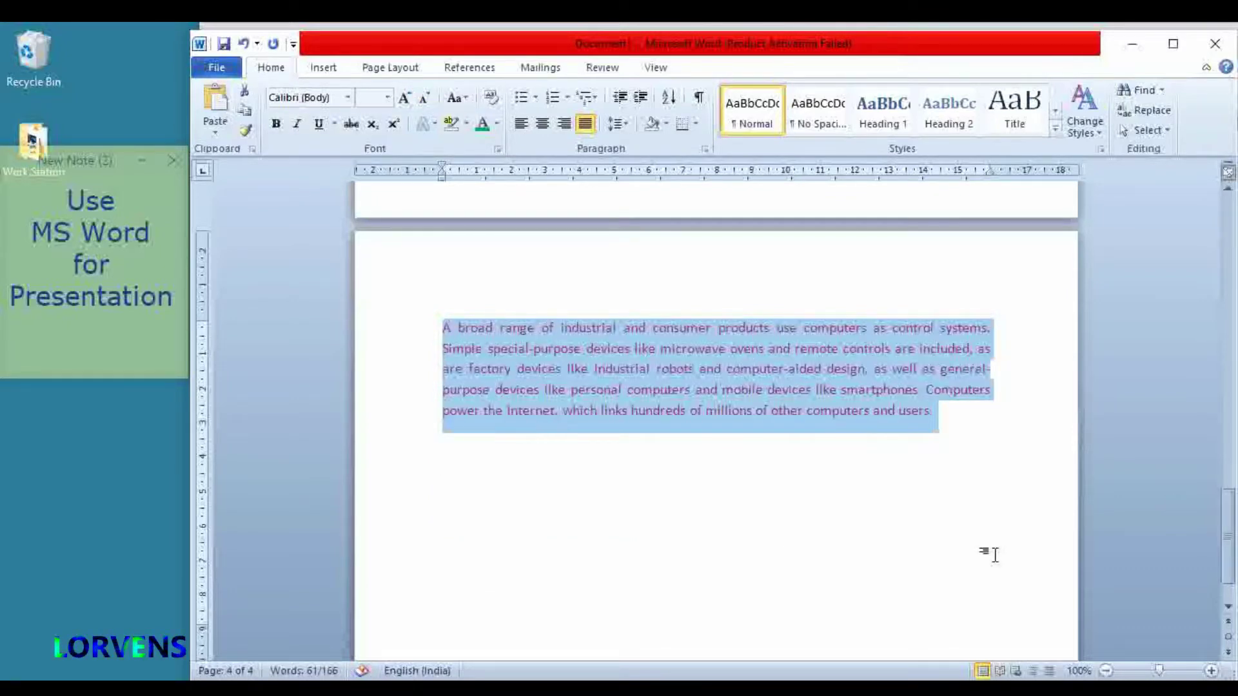
- Set the phone picture beside the others, pull the red text up, and minimize Word and the browser
scroll(995, 554, down, 4)
scroll(996, 561, down, 2)
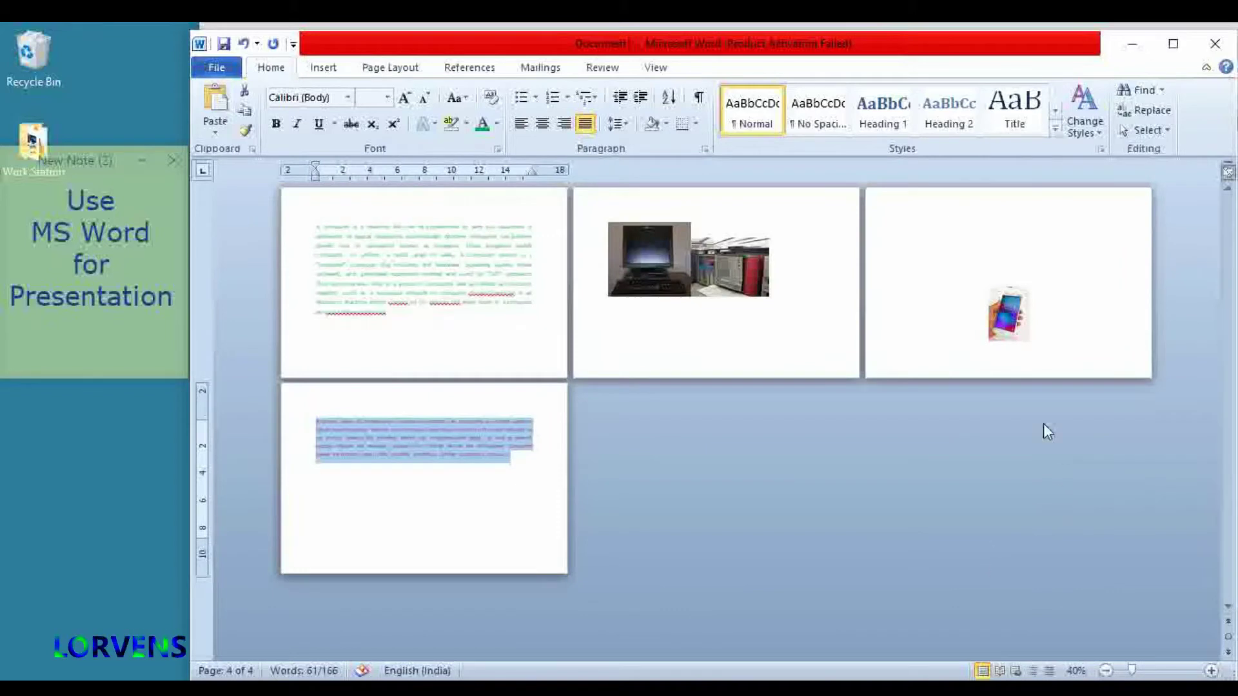
drag(1009, 316, 816, 277)
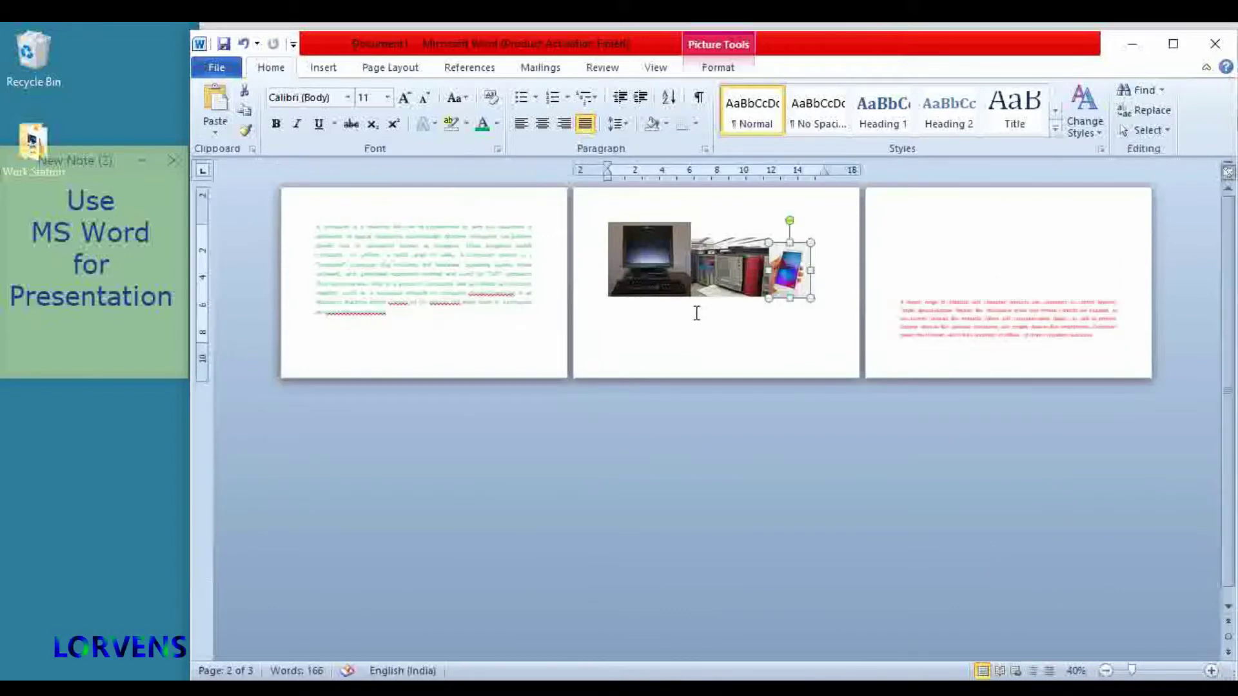
click(917, 292)
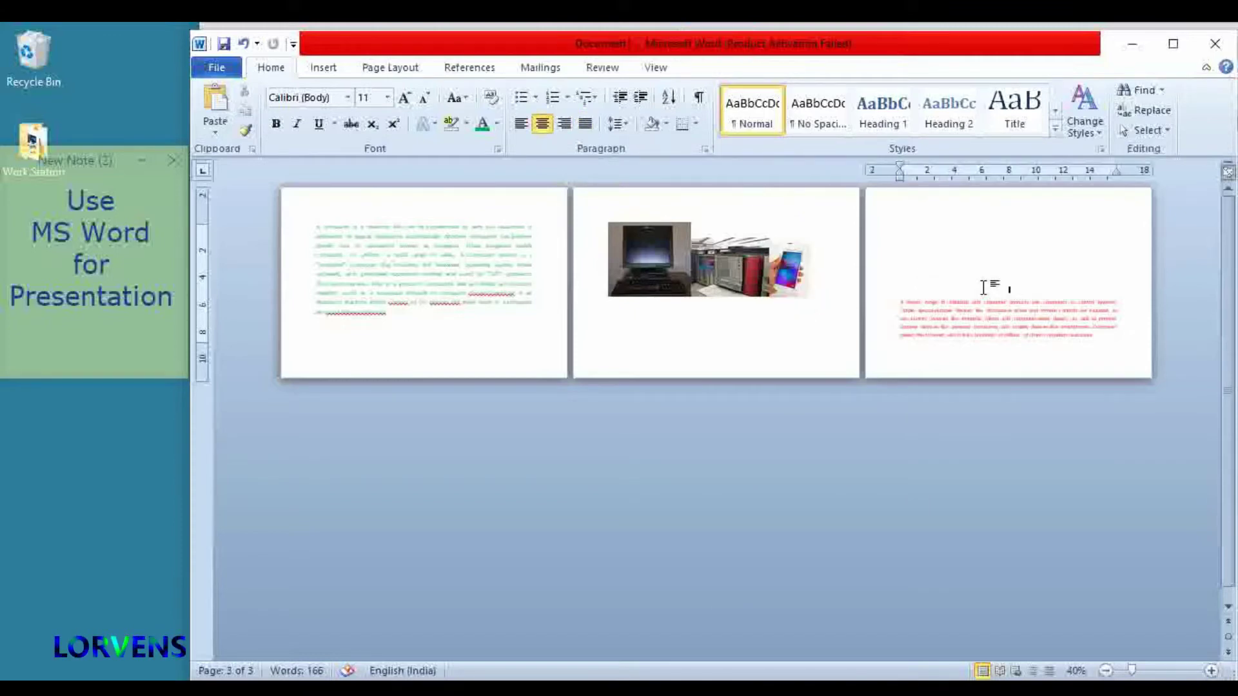
key(BackSpace)
key(BackSpace)
key(BackSpace)
key(BackSpace)
key(BackSpace)
key(BackSpace)
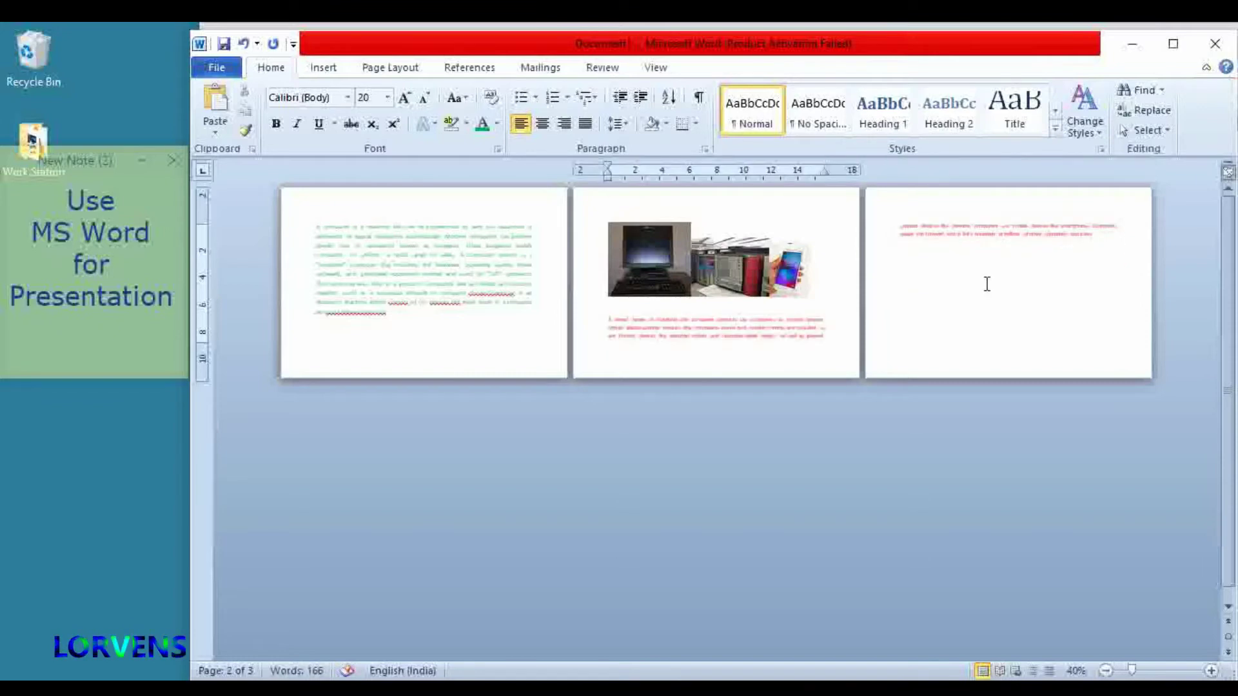
key(BackSpace)
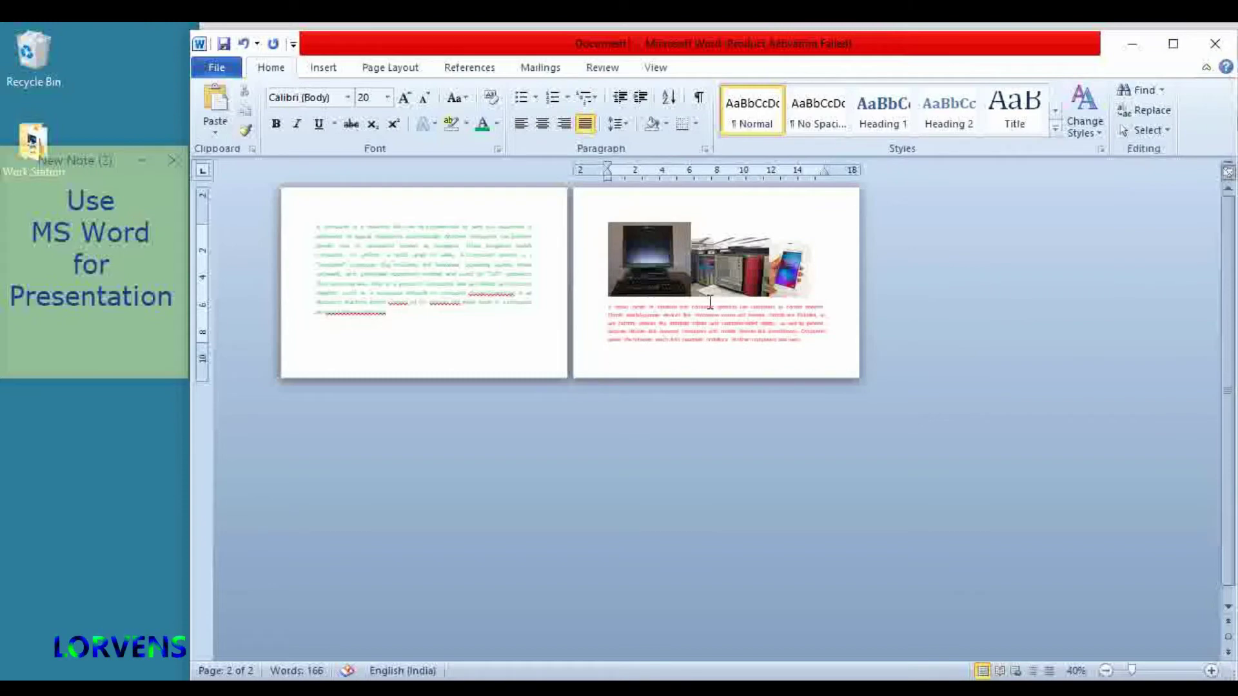
click(1131, 47)
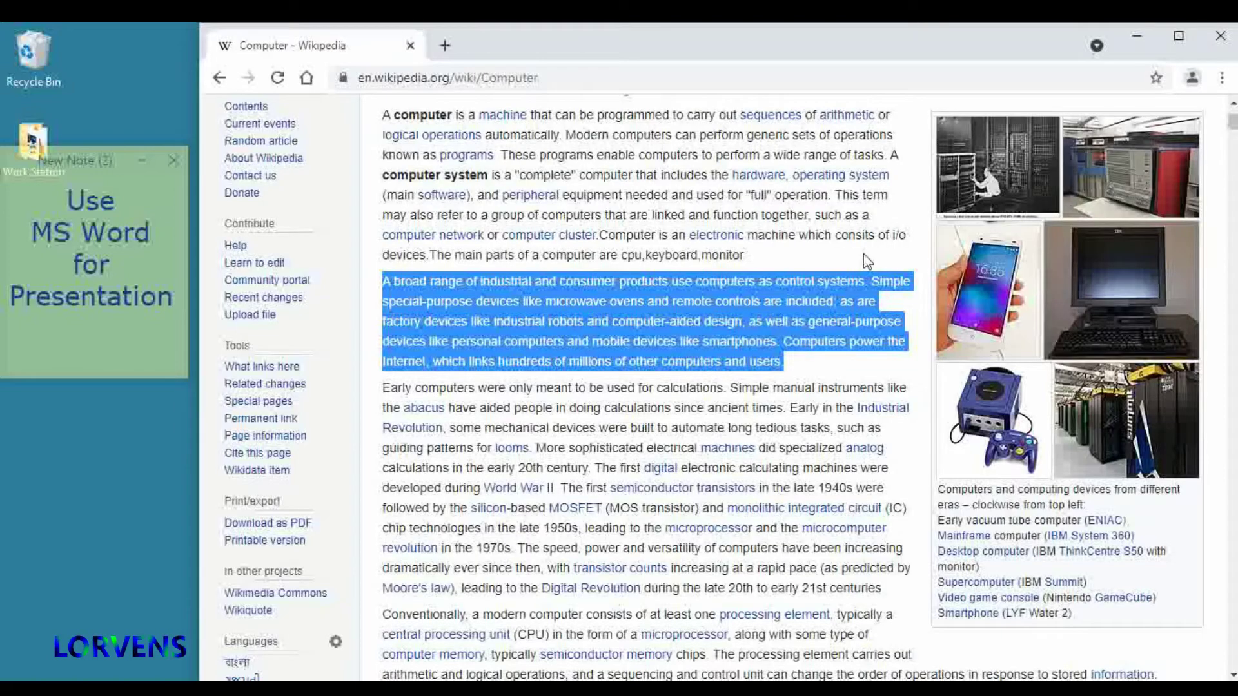
click(1137, 36)
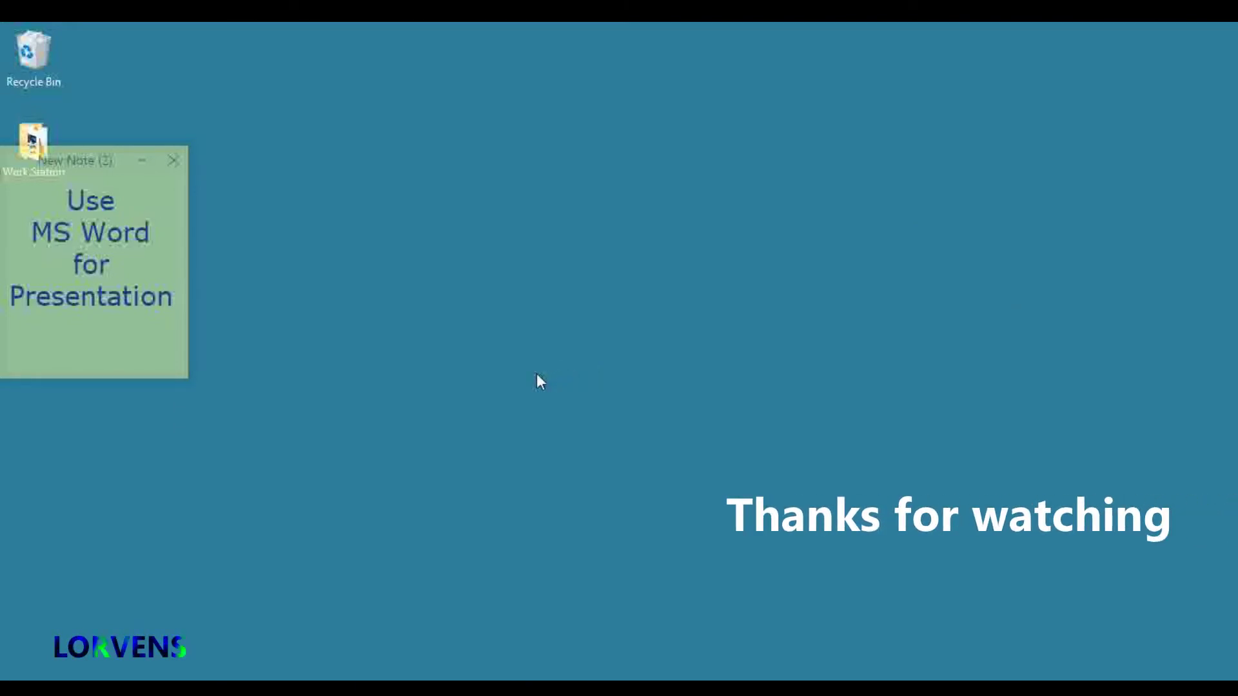